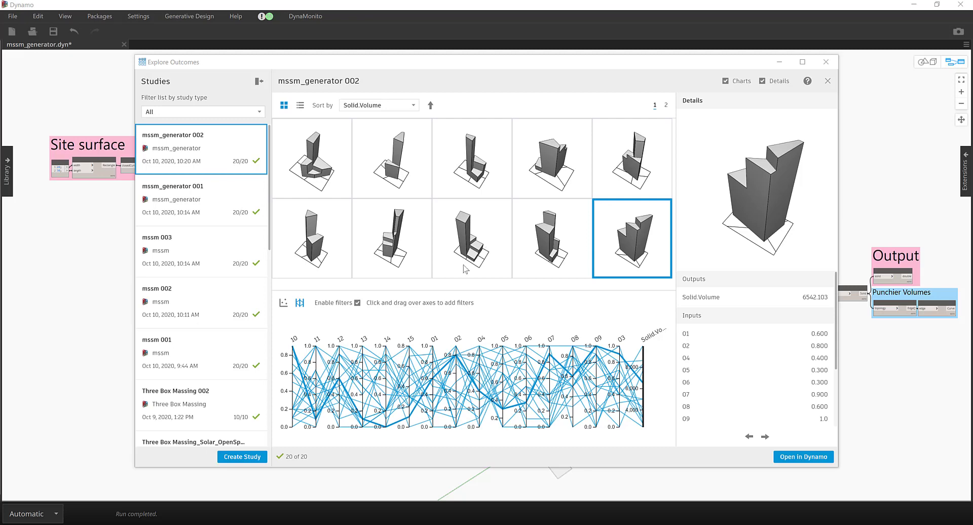
- Preview the first four outcomes and rotate the 3257.796-volume tower's massing in Details
click(339, 170)
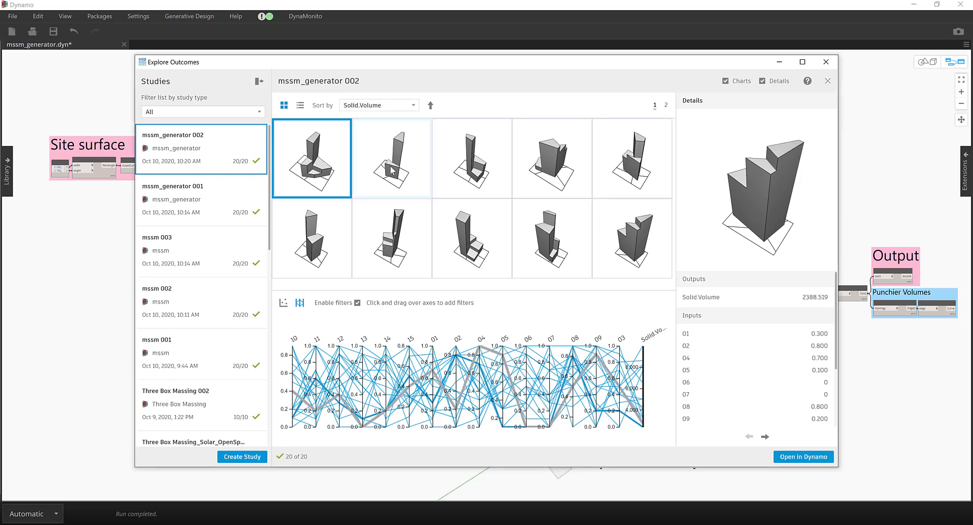
click(406, 165)
click(465, 175)
click(555, 158)
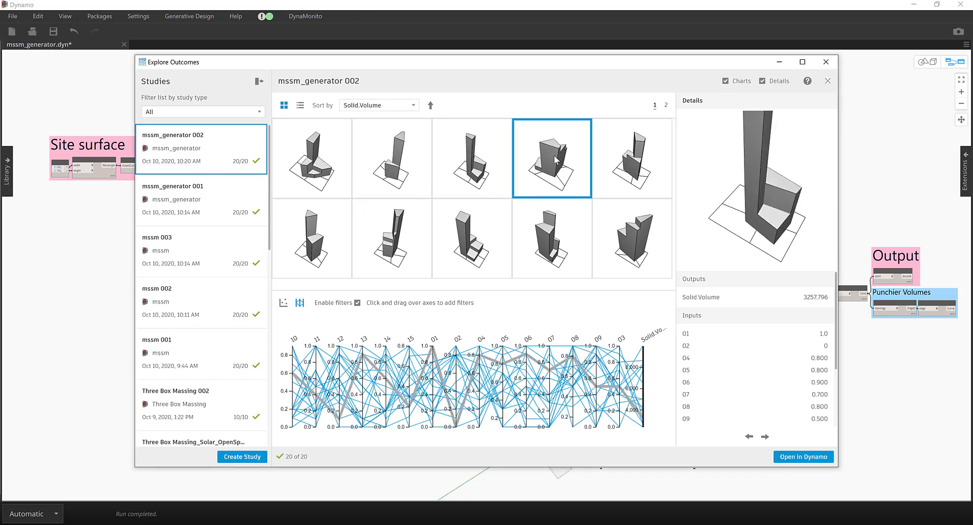
drag(804, 185, 722, 188)
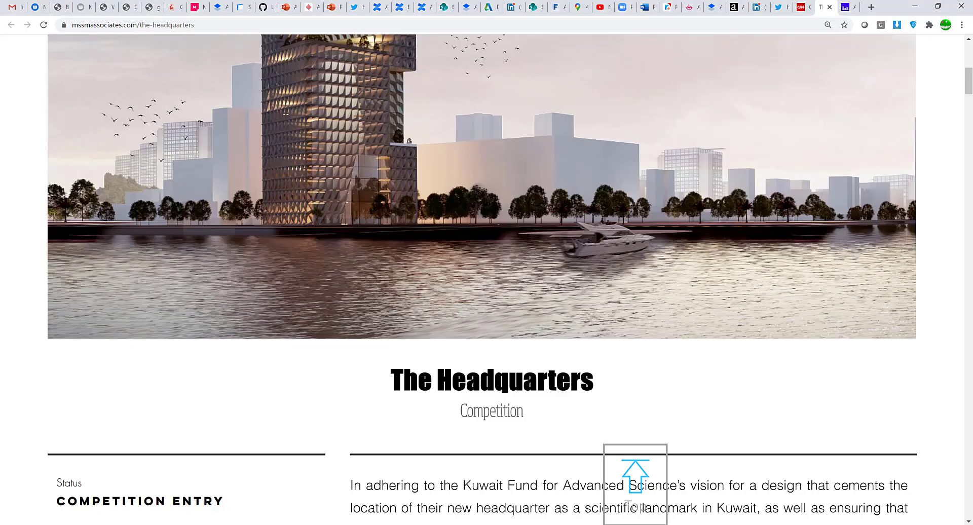
- Scroll through The Headquarters page's massing diagrams, then switch back to Explore Outcomes
scroll(337, 397, up, 10)
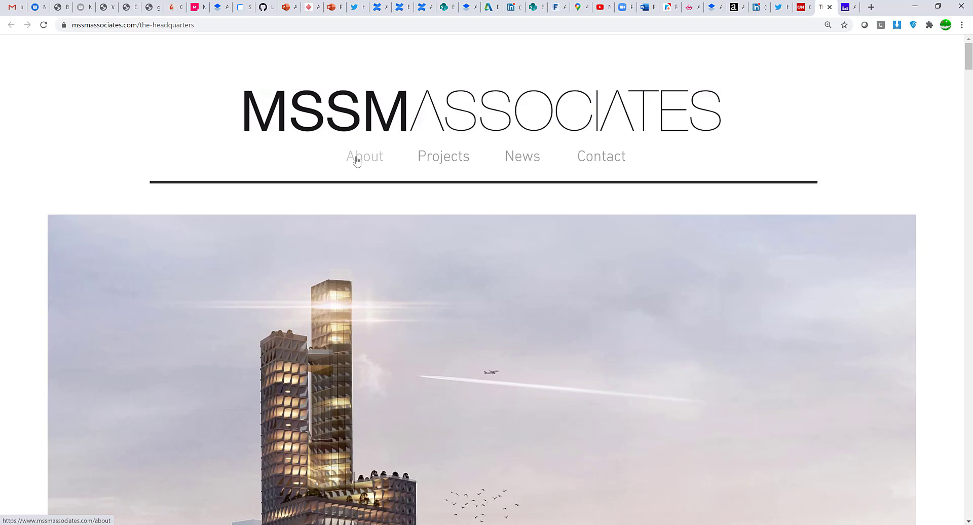
scroll(356, 162, down, 8)
scroll(366, 245, down, 7)
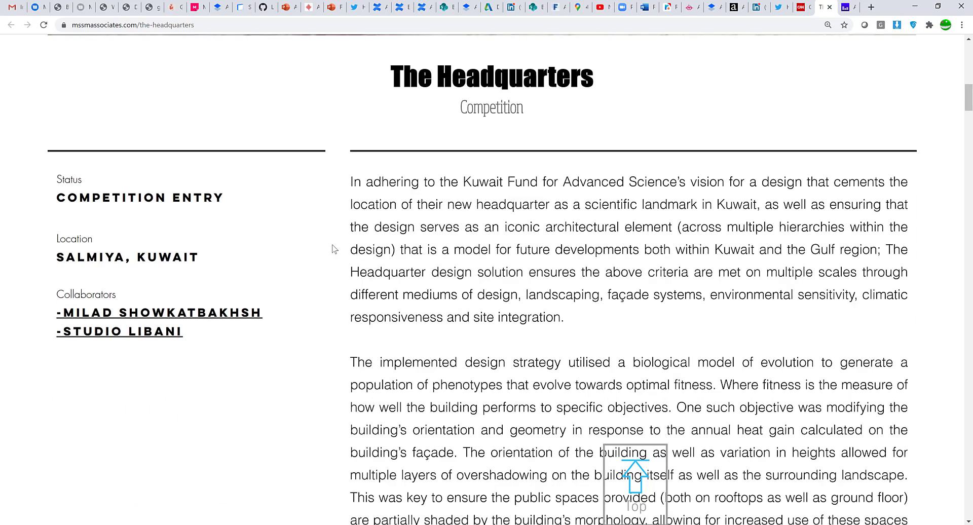
scroll(500, 274, down, 14)
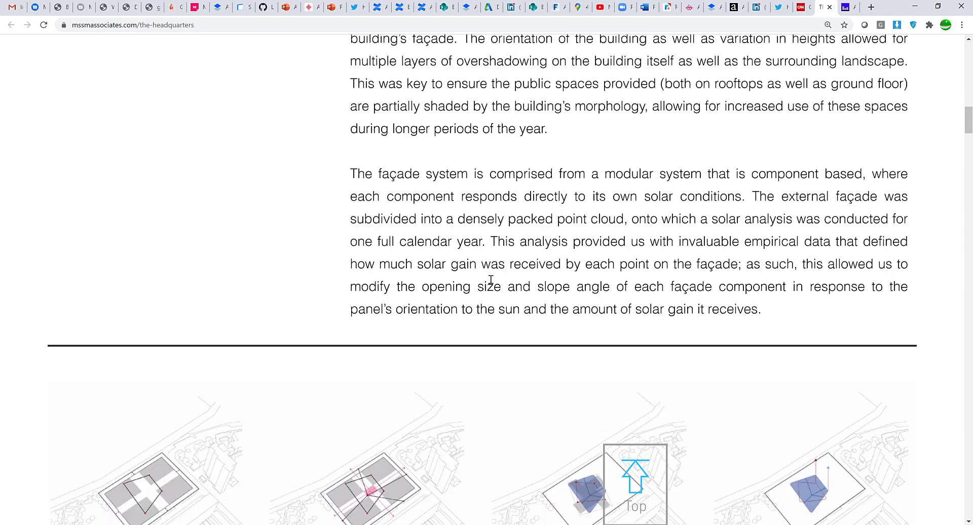
scroll(490, 279, down, 2)
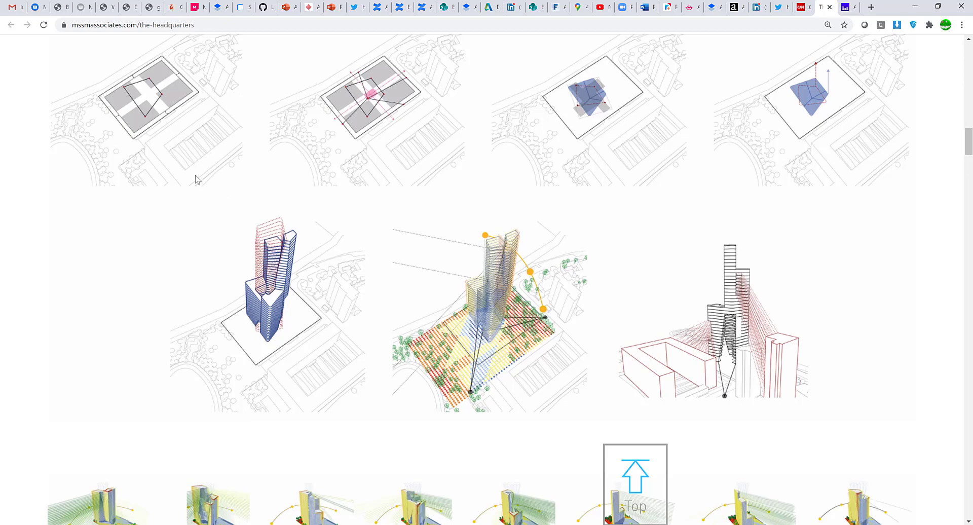
scroll(195, 182, up, 2)
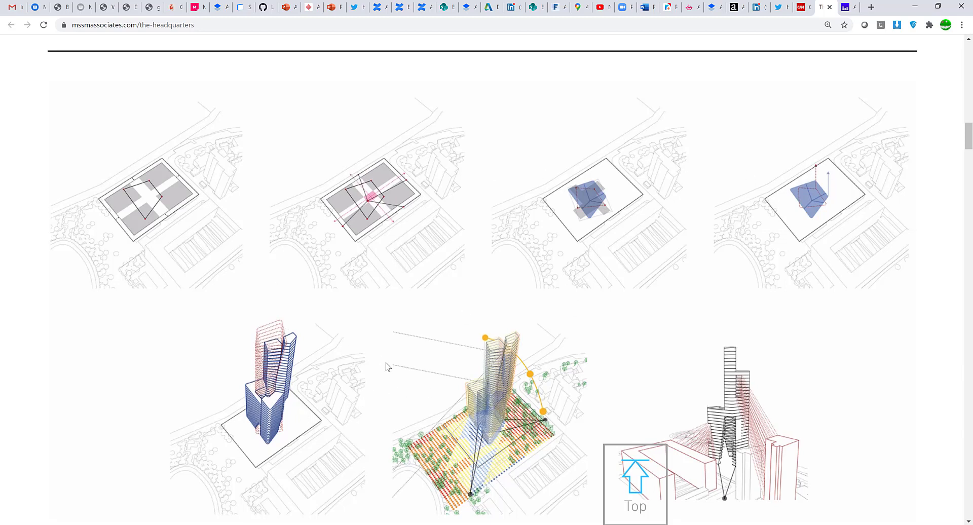
scroll(395, 377, up, 5)
scroll(386, 364, down, 6)
scroll(395, 312, down, 4)
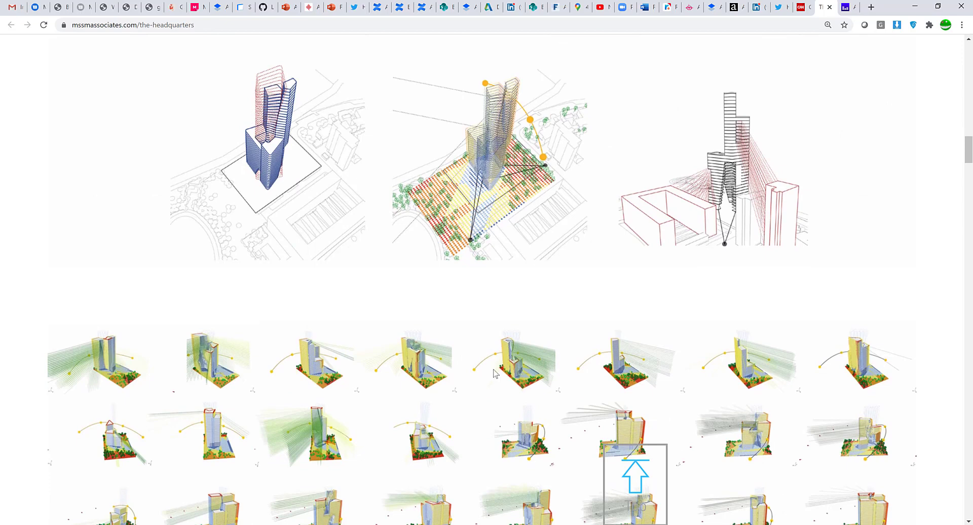
scroll(454, 368, down, 4)
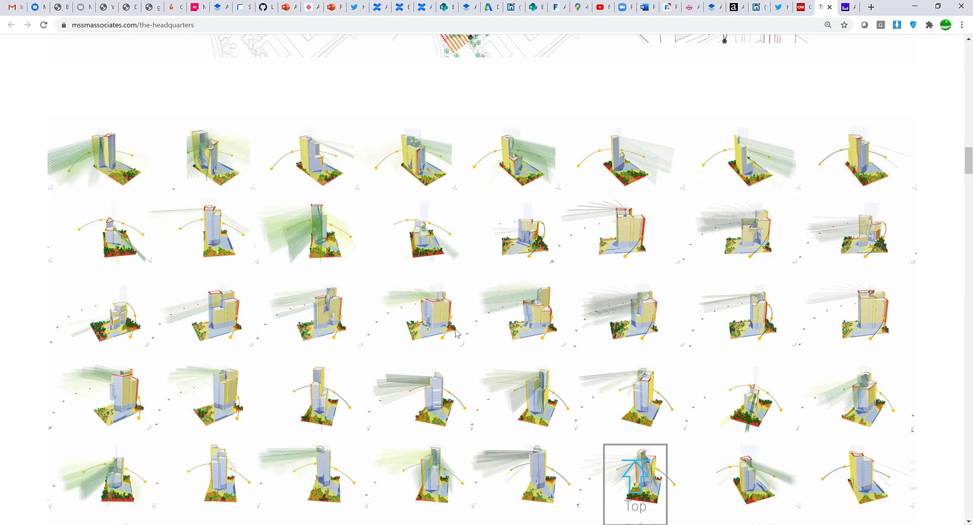
scroll(432, 326, down, 5)
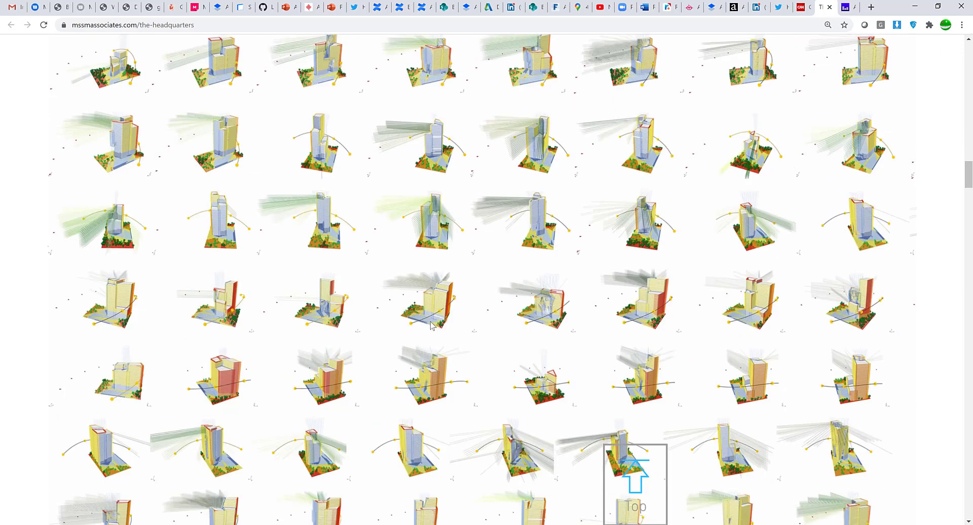
scroll(445, 355, up, 15)
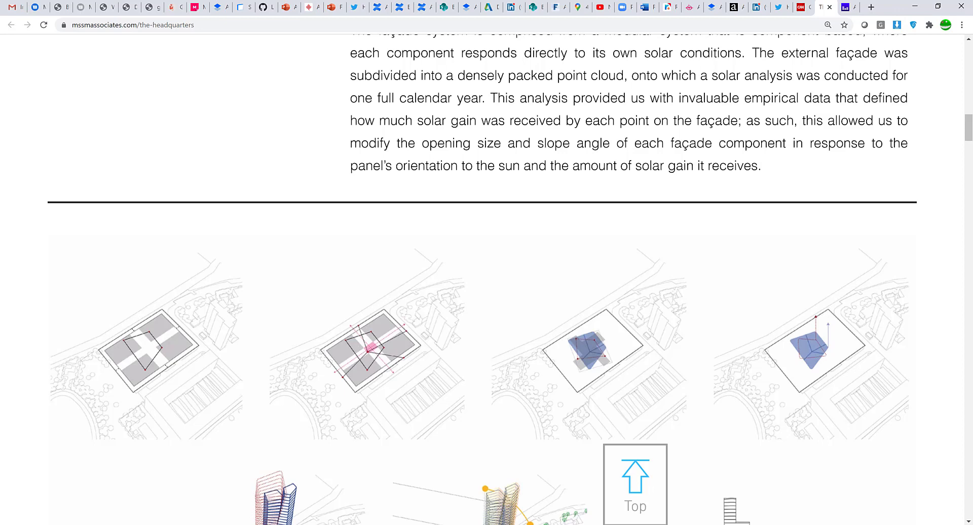
key(alt+Tab)
- Compare the first outcome with the 5010.280-volume tower, then minimize the explorer and Chrome
click(327, 173)
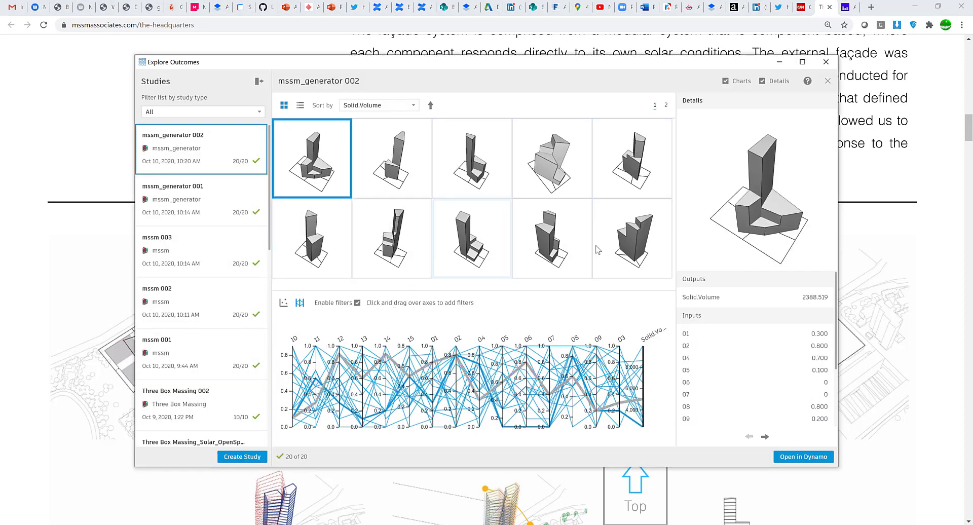
click(578, 239)
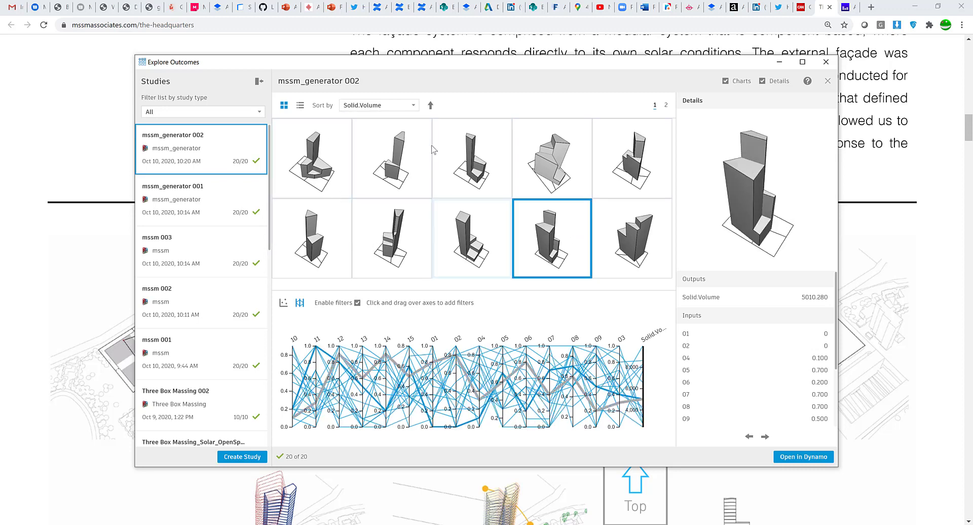
click(781, 61)
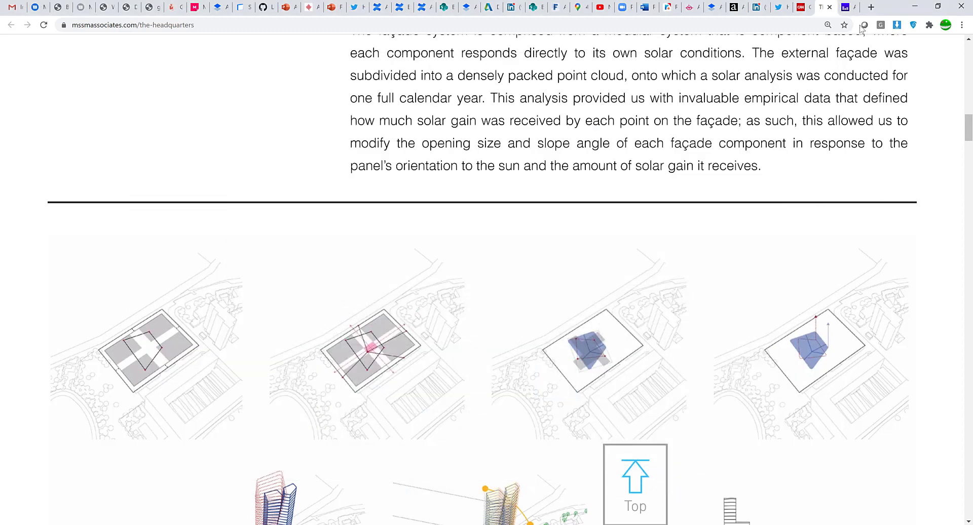
click(915, 6)
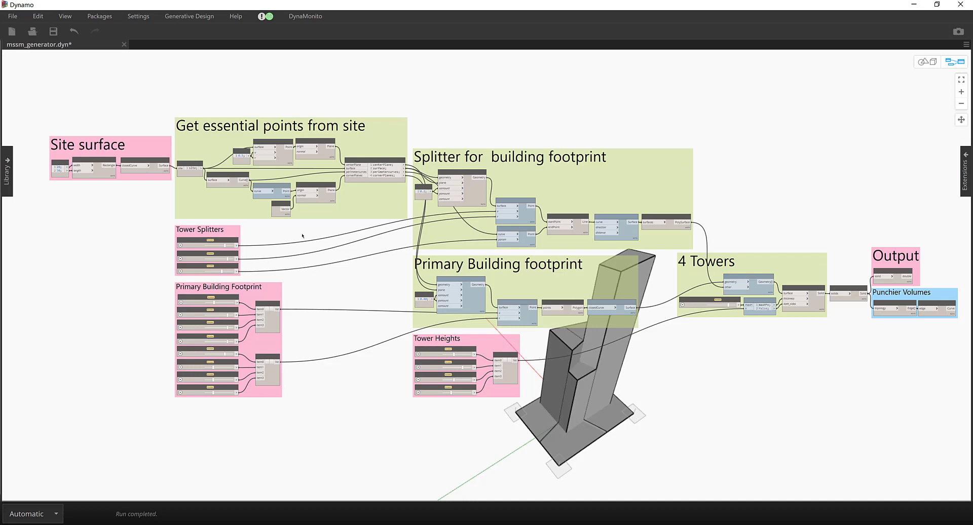
- Move the Site surface group up and to the left
scroll(194, 123, up, 5)
scroll(193, 123, down, 4)
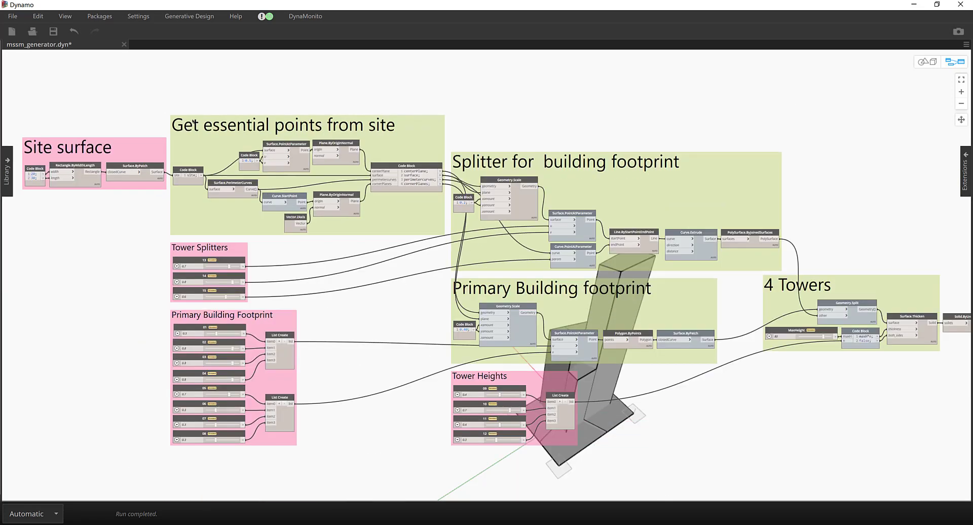
scroll(194, 122, up, 2)
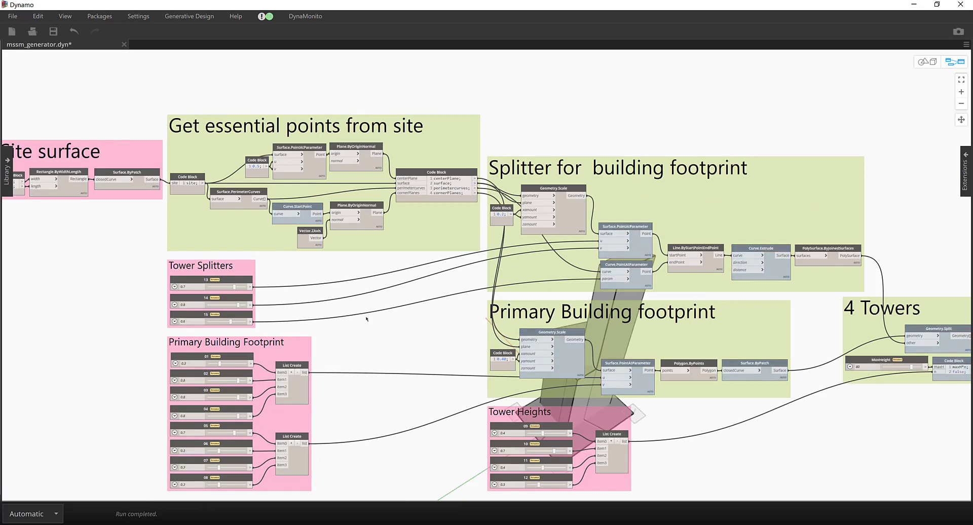
scroll(332, 294, up, 2)
scroll(365, 319, down, 2)
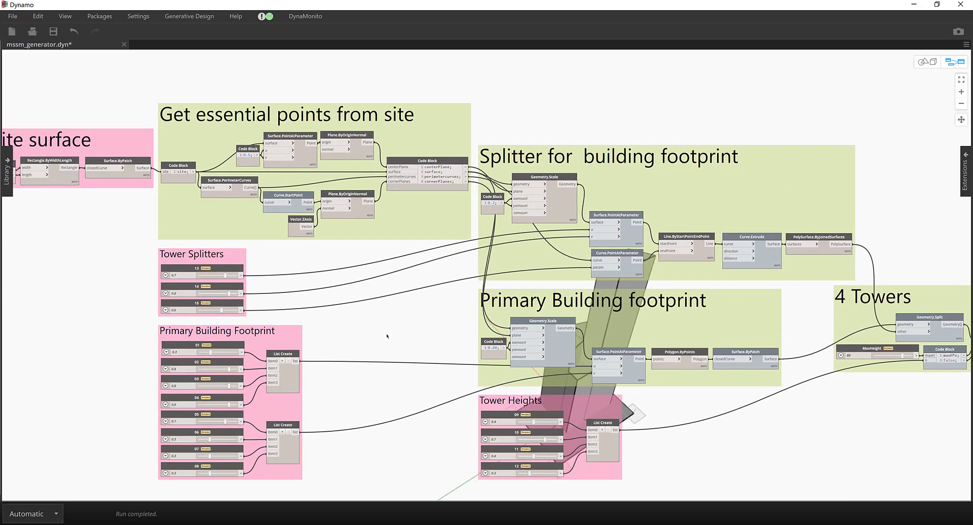
middle_drag(387, 336, 416, 366)
scroll(52, 151, up, 5)
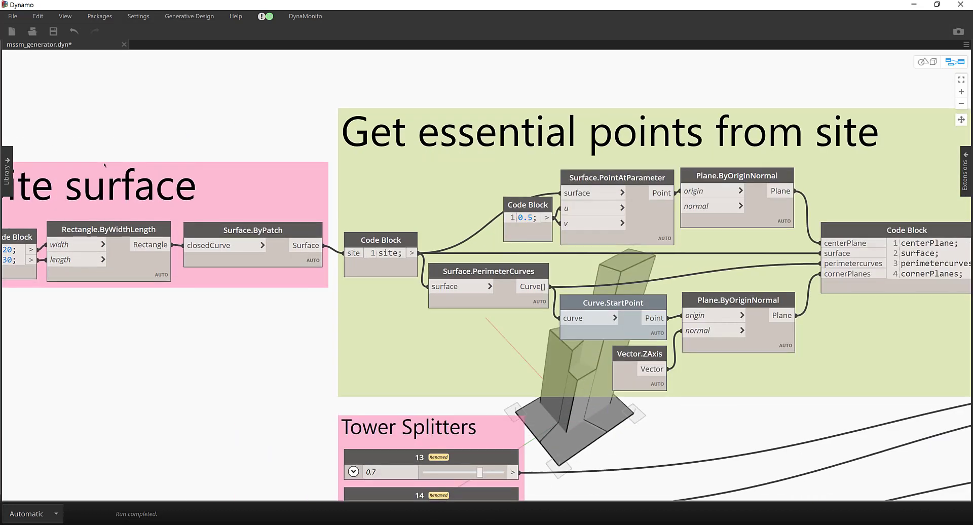
middle_drag(50, 151, 163, 195)
drag(345, 230, 278, 205)
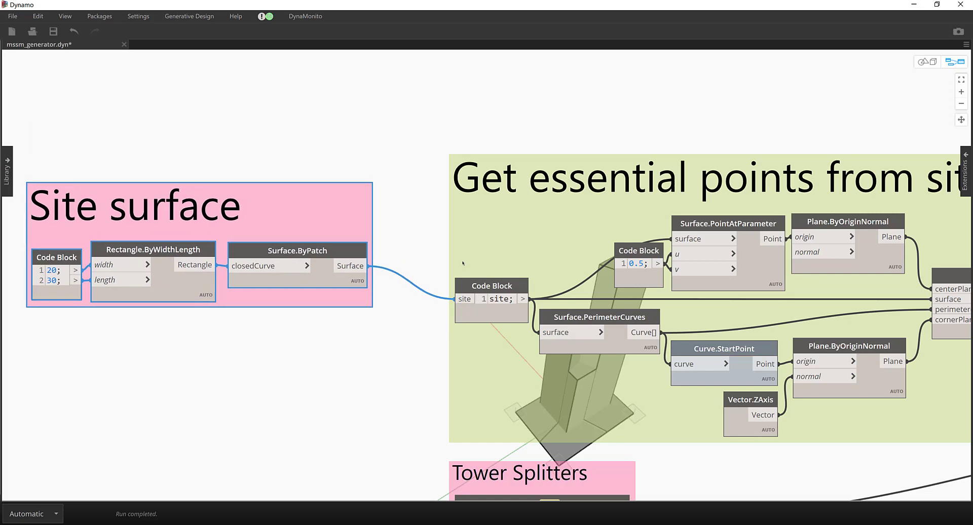
scroll(433, 265, down, 4)
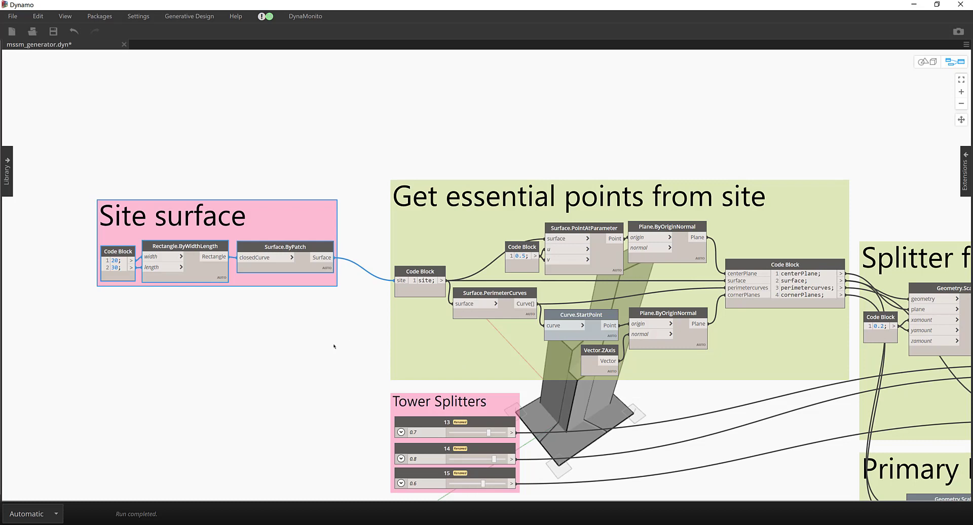
drag(304, 242, 279, 204)
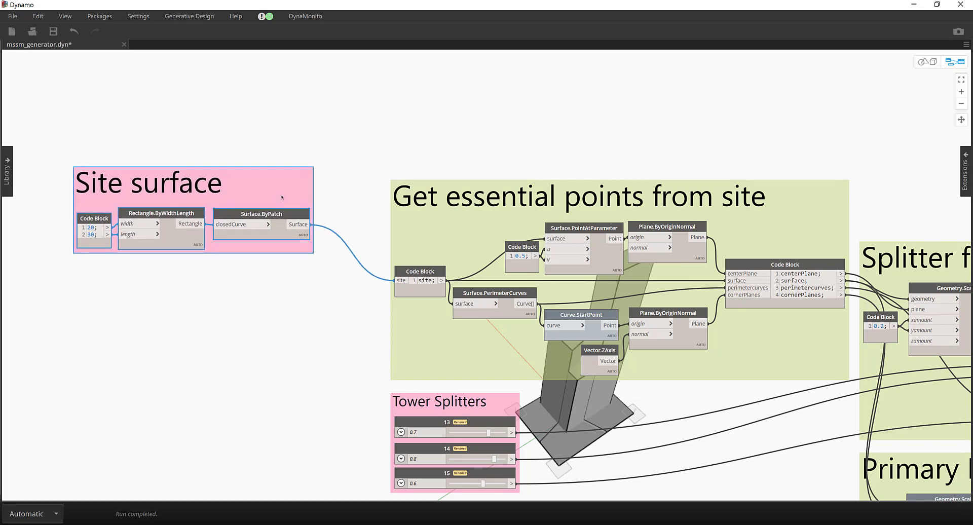
scroll(284, 335, down, 2)
- Reposition the Get essential points from site group
middle_drag(280, 335, 138, 309)
scroll(139, 311, down, 2)
drag(298, 232, 277, 215)
middle_drag(145, 311, 67, 163)
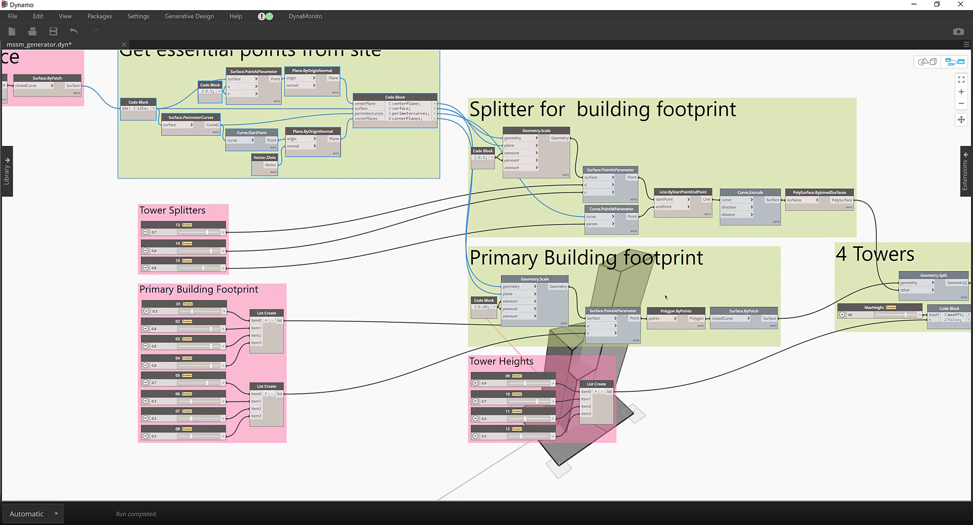
- Realign the footprint, Splitter, 4 Towers and Output groups, then show the Tower Splitters sliders
mouse_move(637, 292)
mouse_down()
mouse_move(599, 292)
mouse_move(643, 292)
mouse_up()
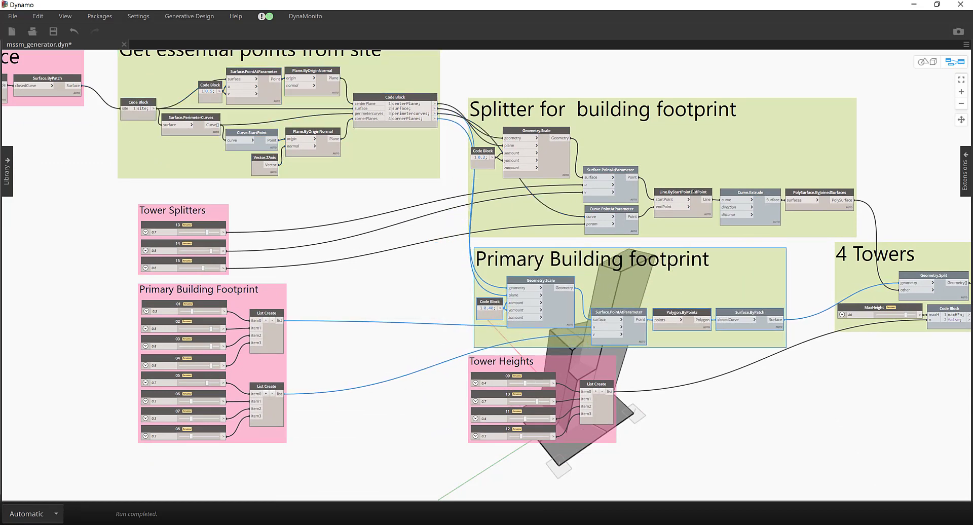
mouse_move(739, 123)
mouse_down()
mouse_move(721, 124)
mouse_move(743, 124)
mouse_move(731, 135)
mouse_up()
middle_drag(902, 187, 620, 185)
drag(715, 265, 713, 281)
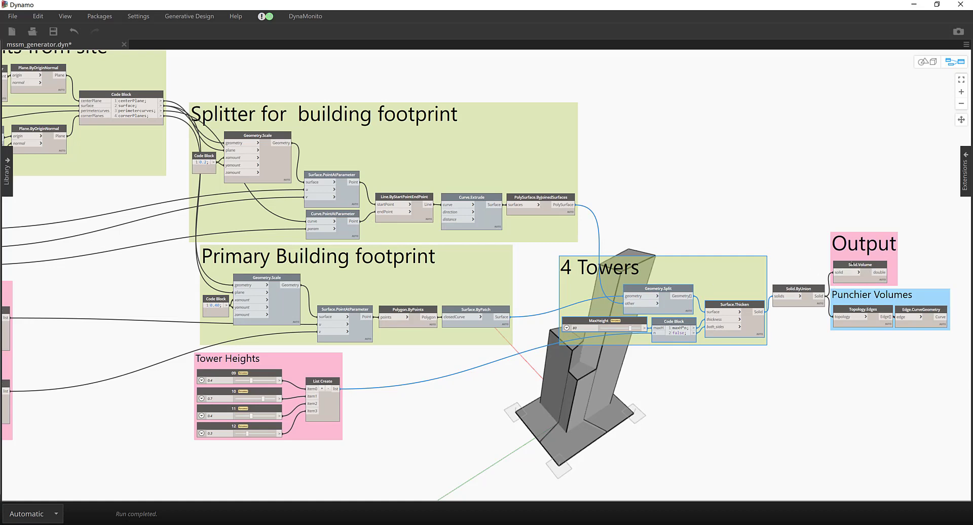
mouse_move(870, 259)
mouse_down()
mouse_move(862, 274)
mouse_move(868, 249)
mouse_up()
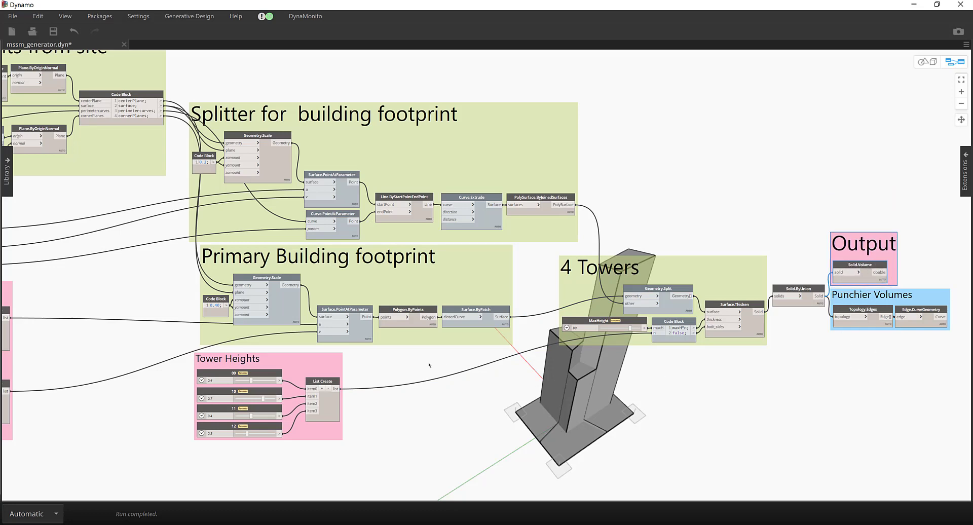
middle_drag(145, 280, 583, 224)
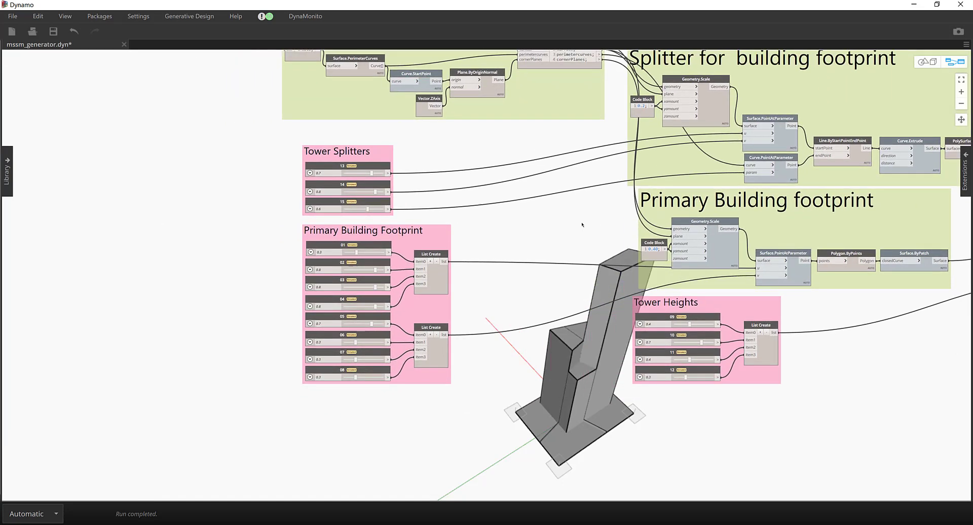
- Set footprint sliders 02–04 to 0.3, 0.3, 0.5 and 06–08 to 0.7, 0.7, 0.6
scroll(476, 275, up, 2)
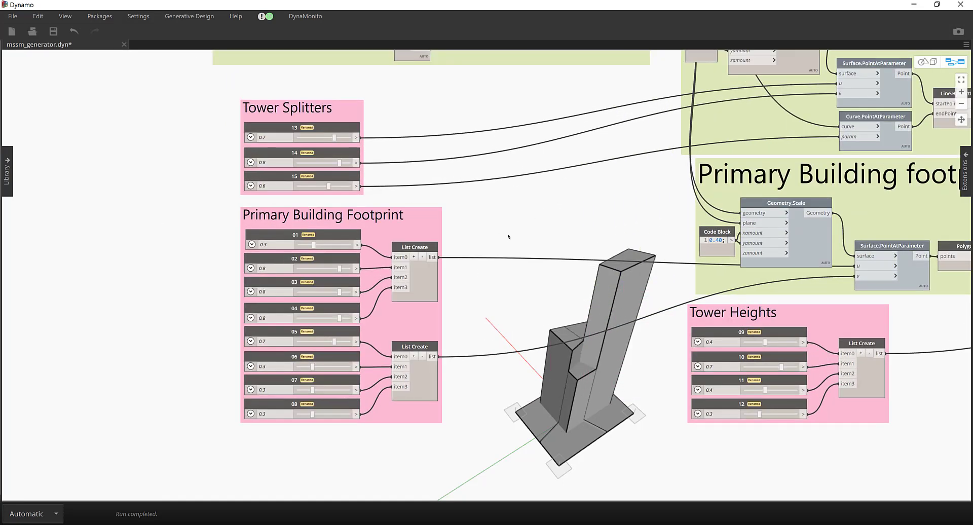
click(312, 269)
click(312, 292)
click(323, 318)
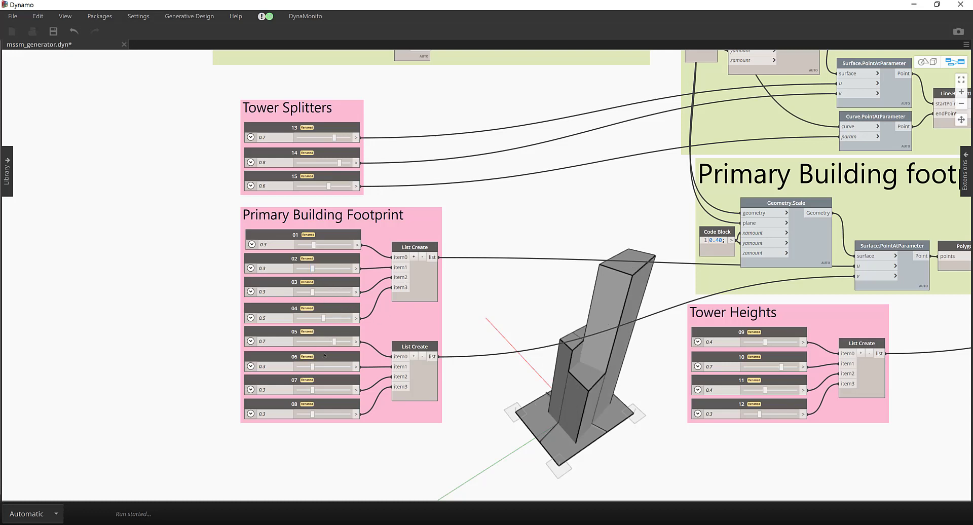
click(334, 366)
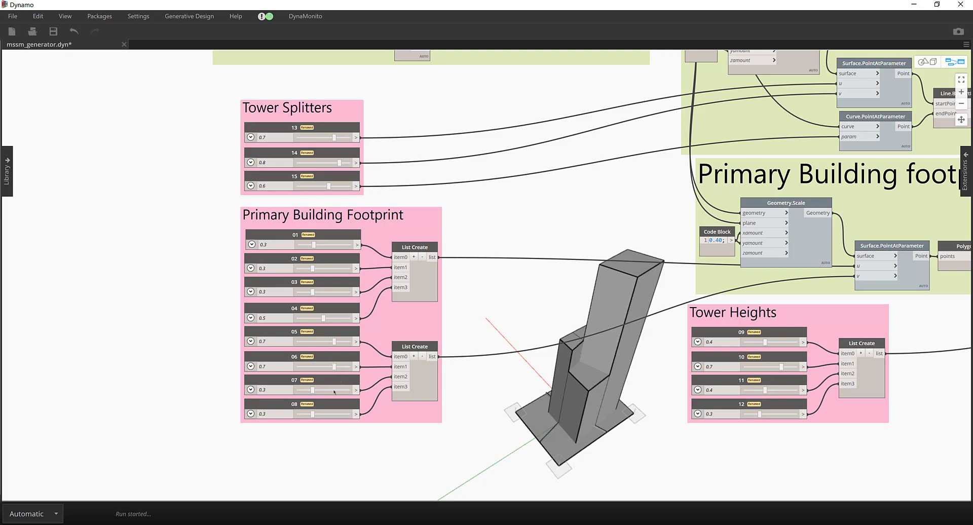
click(334, 390)
click(328, 414)
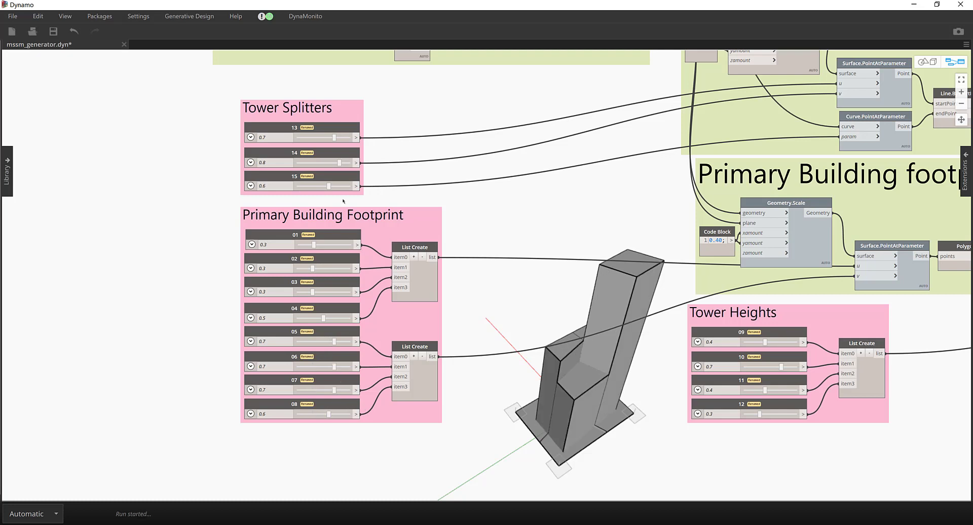
- Set tower splitters 15, 14 and 13 to 0.3, 0.5 and 0.8
click(314, 185)
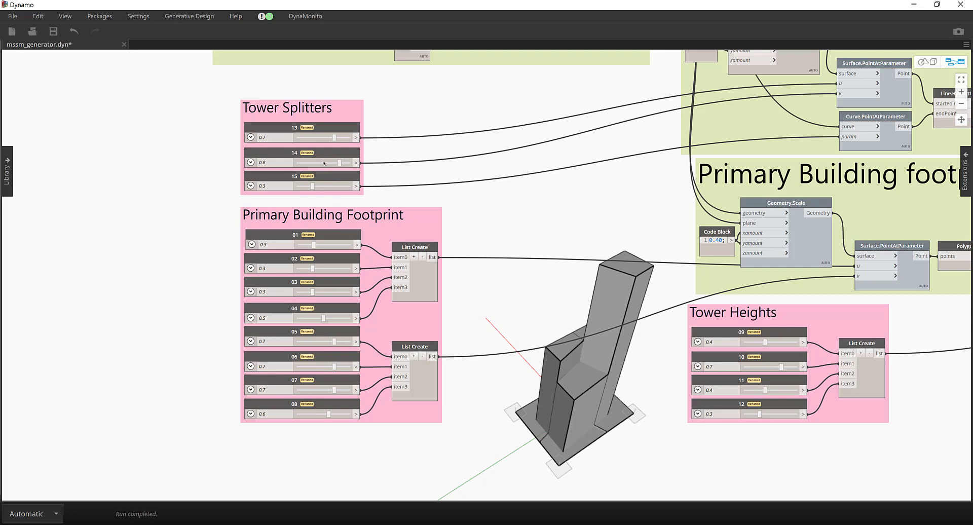
click(325, 163)
click(310, 137)
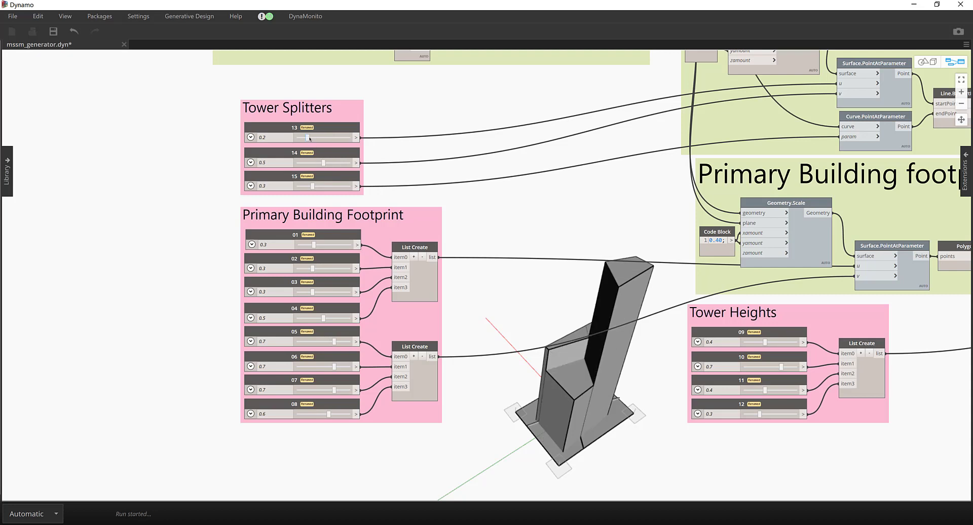
click(339, 137)
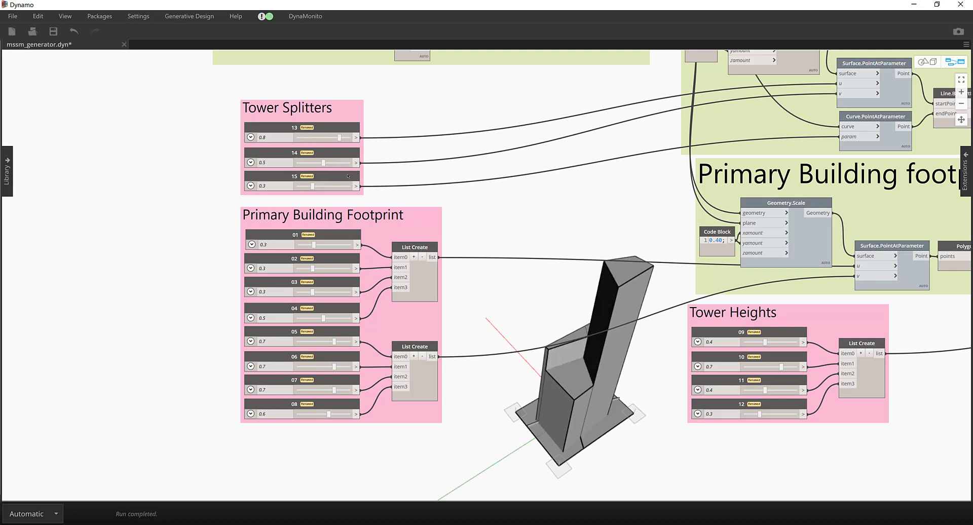
- Set tower heights 09–12 to 0.8, 0.3, 0.2 and 0.7
click(750, 367)
click(786, 342)
click(781, 390)
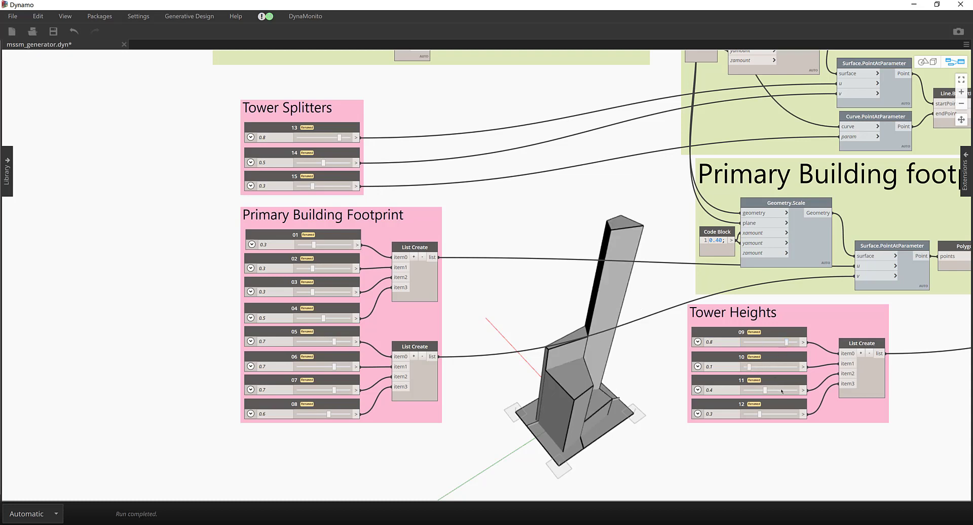
click(781, 414)
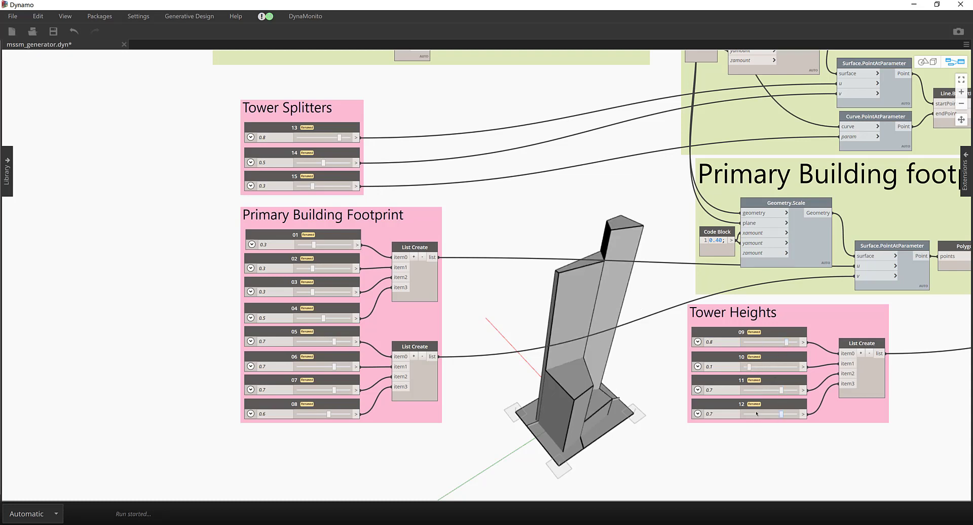
click(755, 390)
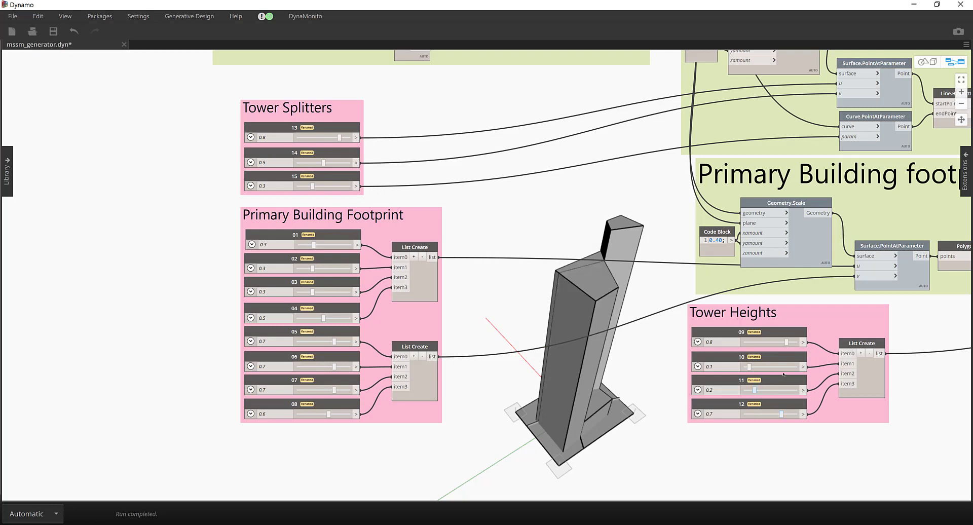
click(786, 367)
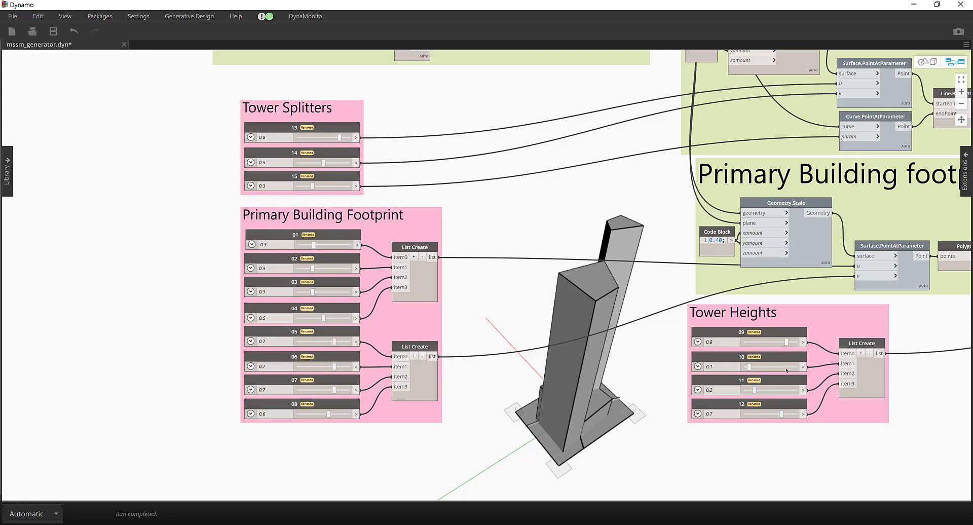
click(758, 369)
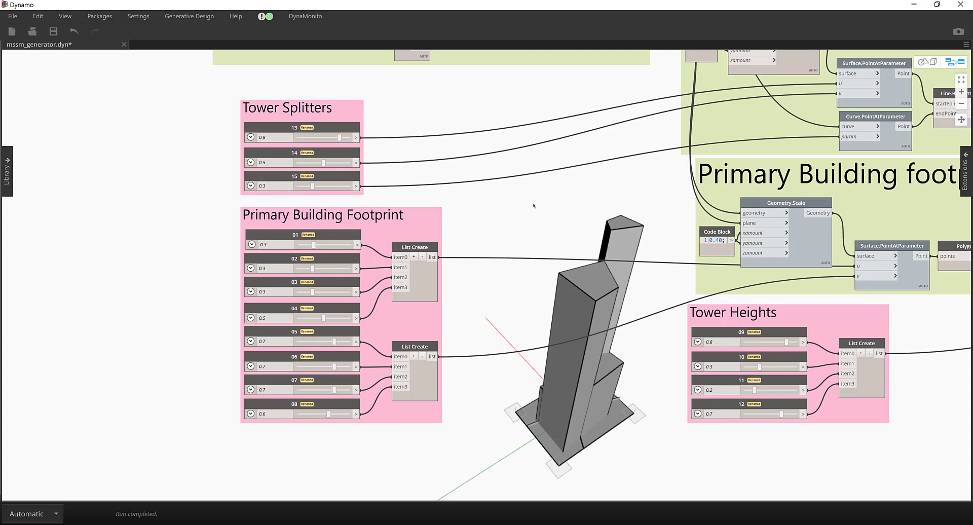
scroll(506, 169, up, 1)
middle_drag(506, 168, 532, 379)
- Look over the application preferences and bring the 4 Towers and Output groups into view
scroll(533, 379, down, 2)
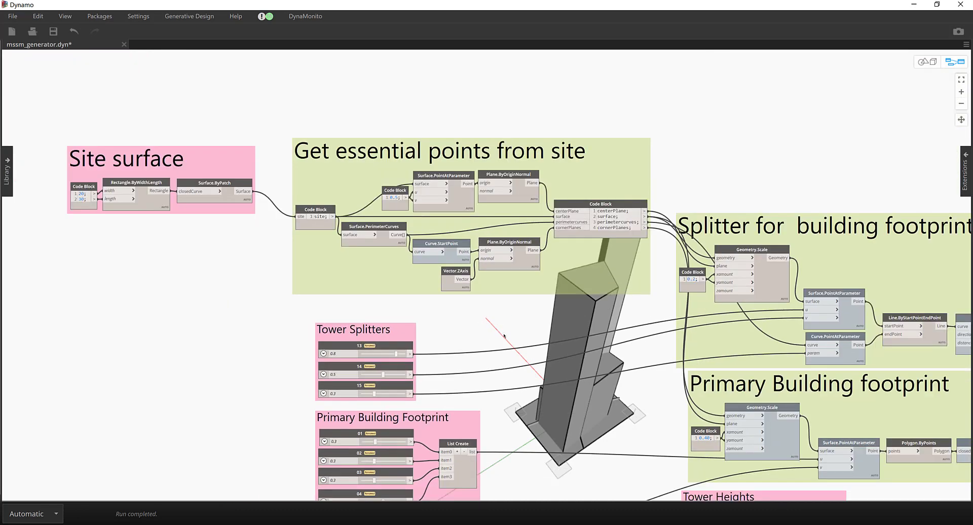
middle_drag(530, 144, 455, 160)
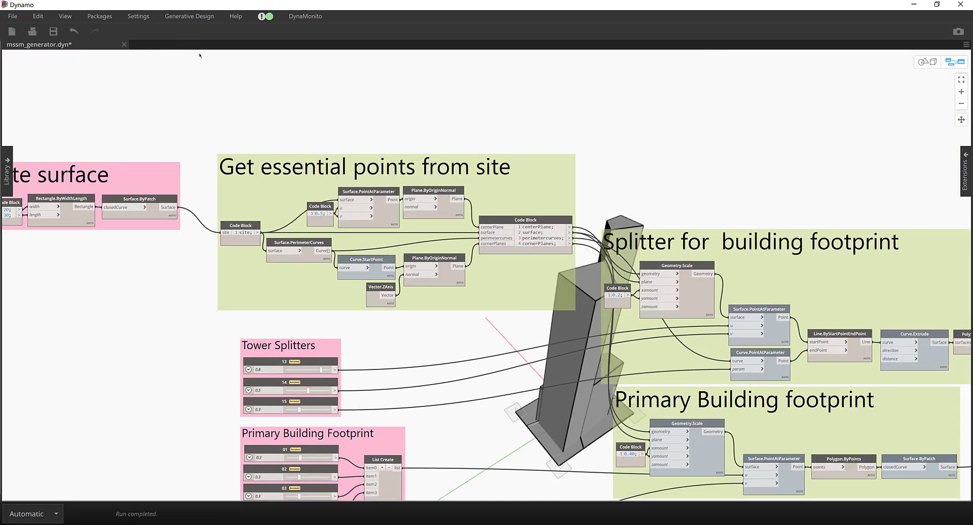
click(138, 16)
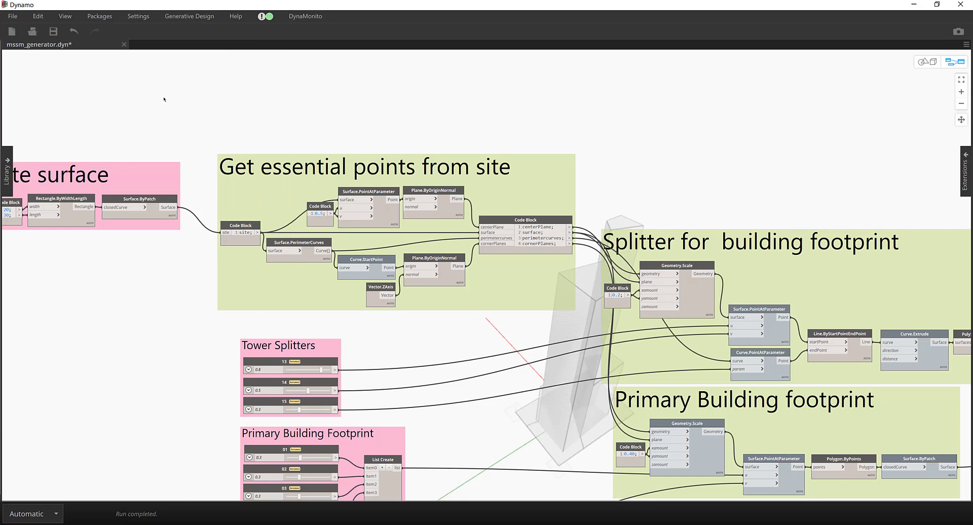
scroll(451, 110, down, 3)
middle_drag(502, 135, 275, 143)
scroll(343, 92, right, 3)
scroll(511, 317, up, 5)
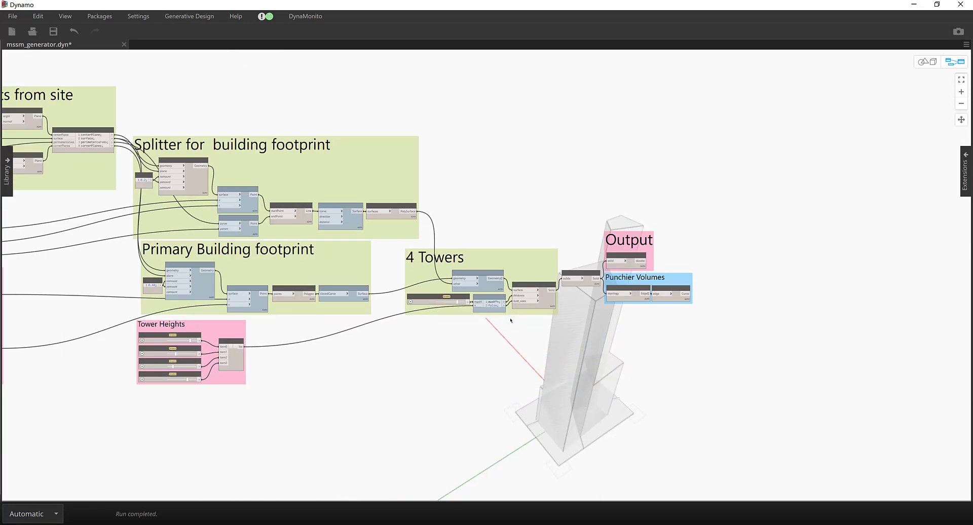
scroll(586, 291, down, 5)
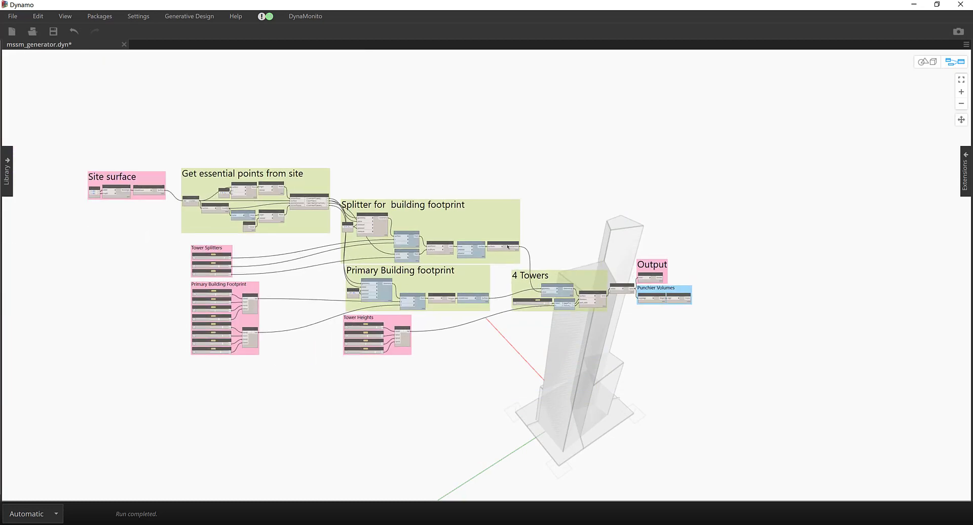
- Box-select most of the graph, hide all geometry previews, then show them again
drag(182, 117, 645, 374)
drag(653, 336, 653, 336)
right_click(568, 122)
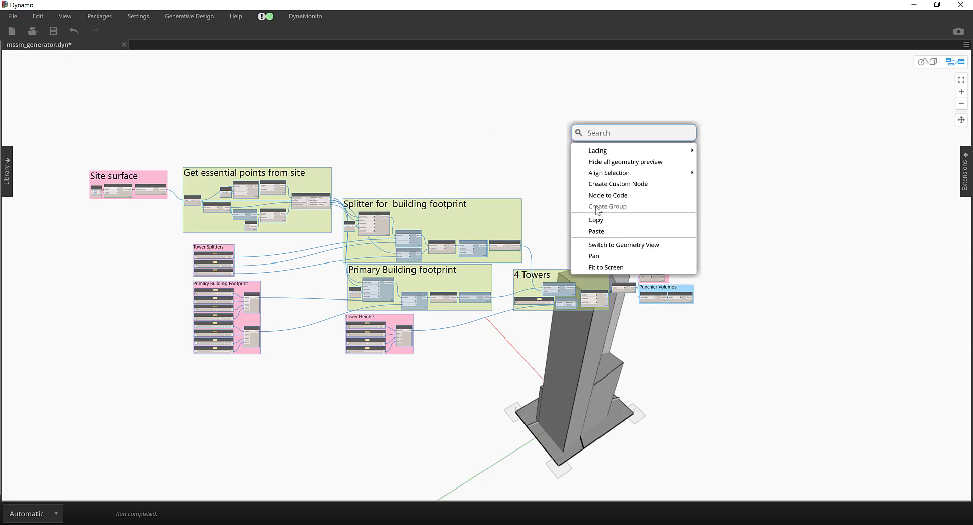
click(629, 162)
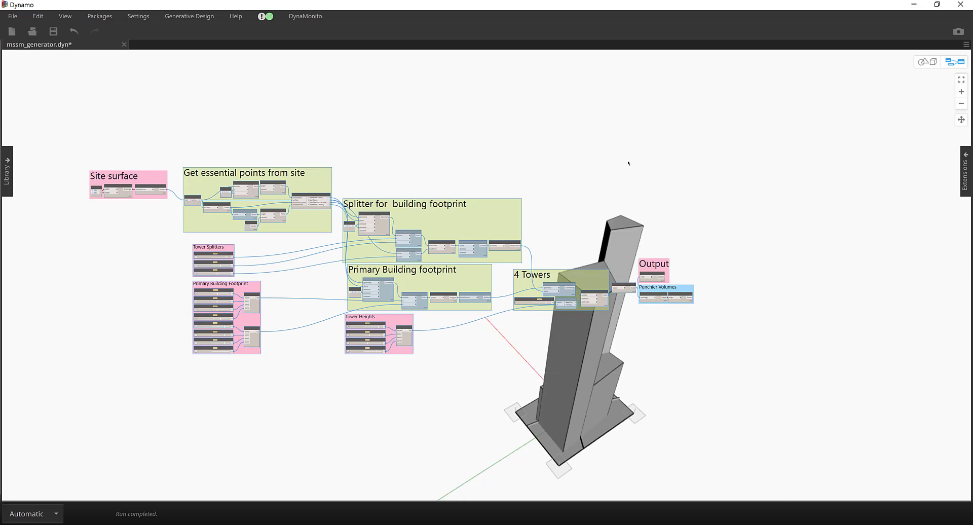
right_click(590, 156)
click(616, 199)
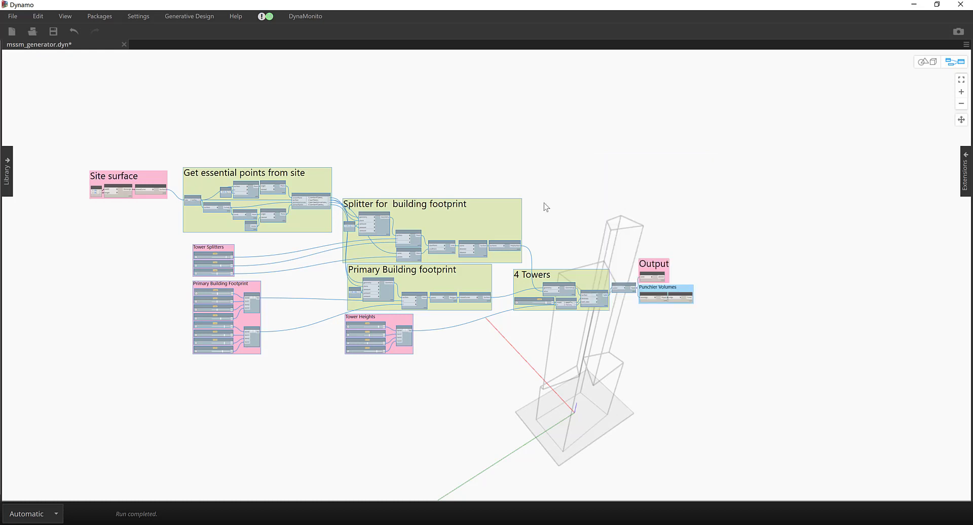
click(467, 152)
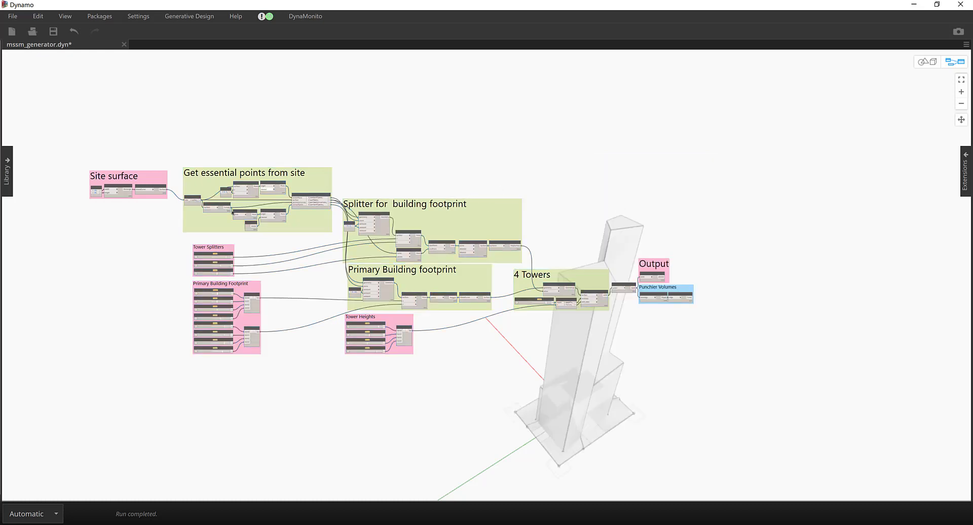
scroll(204, 226, up, 3)
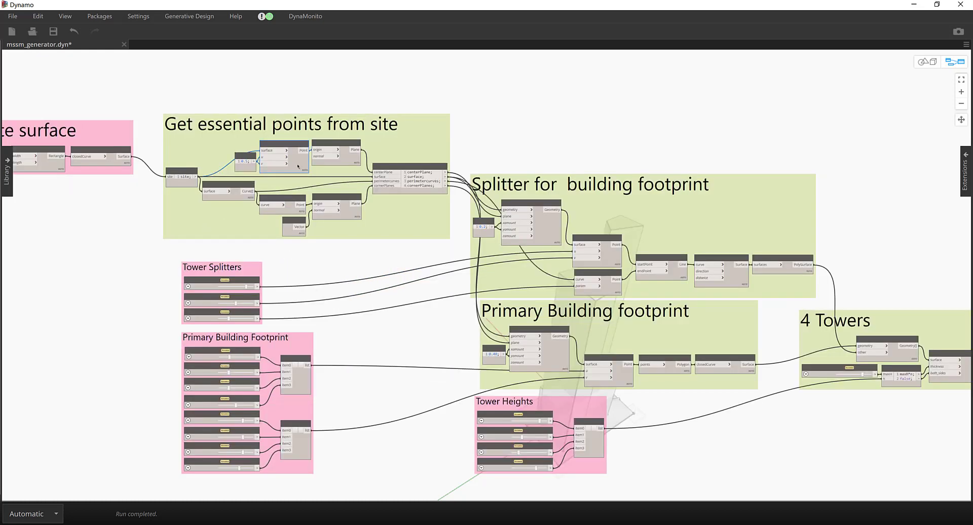
- Inspect the union, thickened tower solid and split geometry nodes in the preview
click(528, 231)
middle_drag(582, 131, 340, 125)
middle_drag(582, 161, 467, 193)
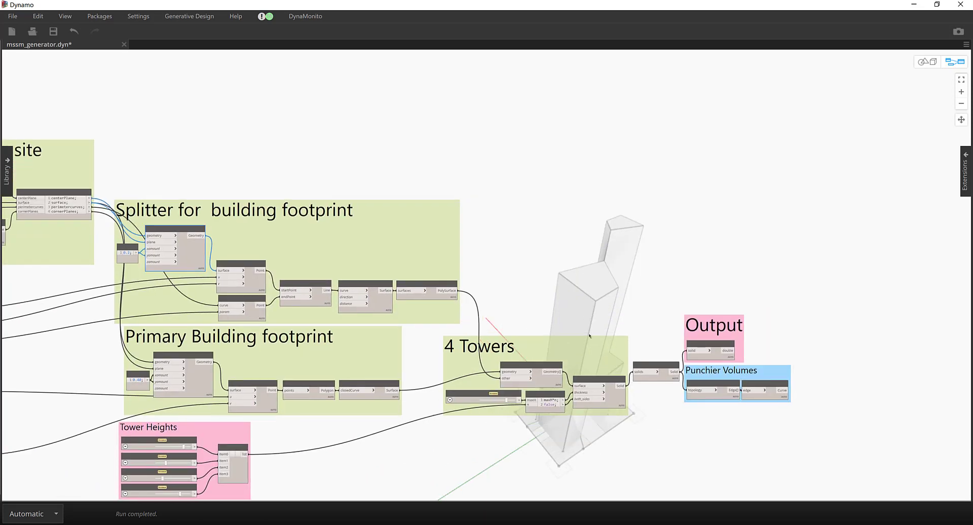
click(652, 379)
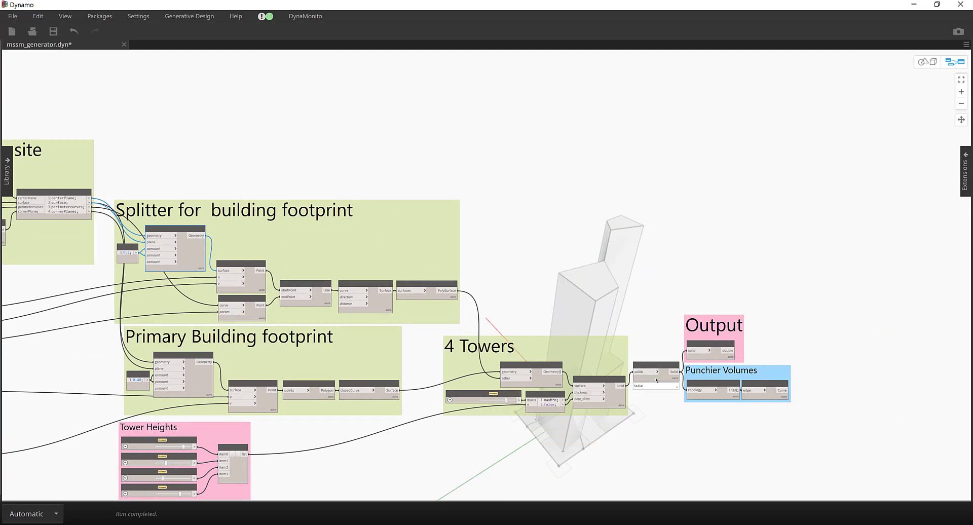
click(617, 404)
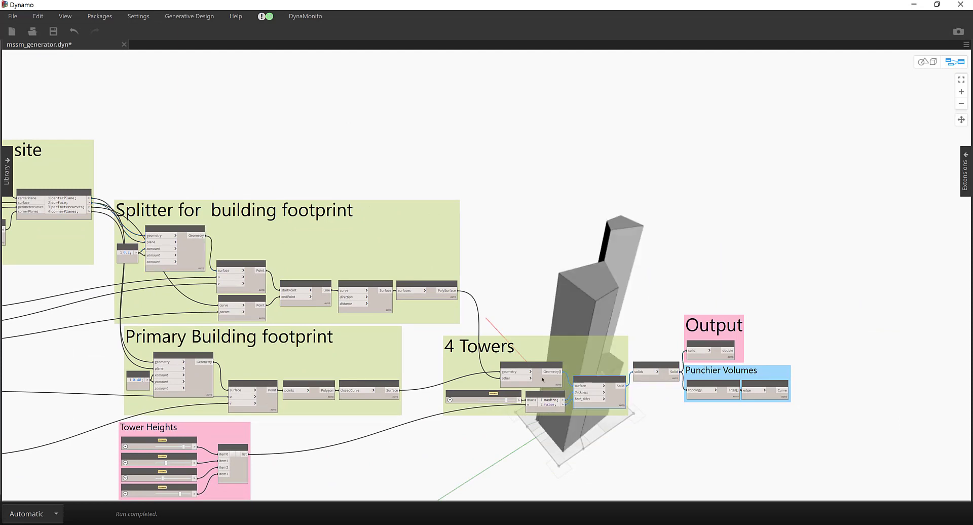
click(543, 379)
- Highlight the splitter surface in the 3D preview
middle_drag(507, 273, 564, 233)
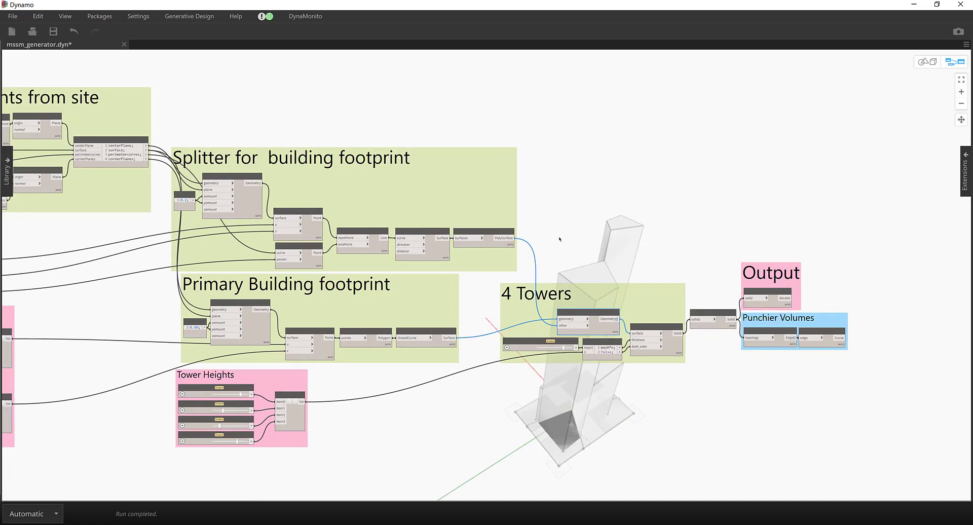
middle_drag(436, 261, 486, 245)
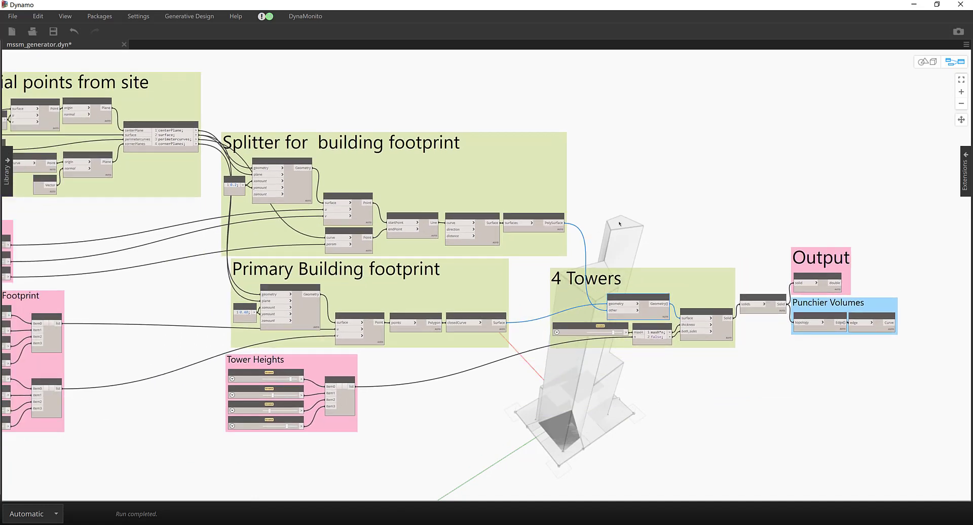
click(485, 238)
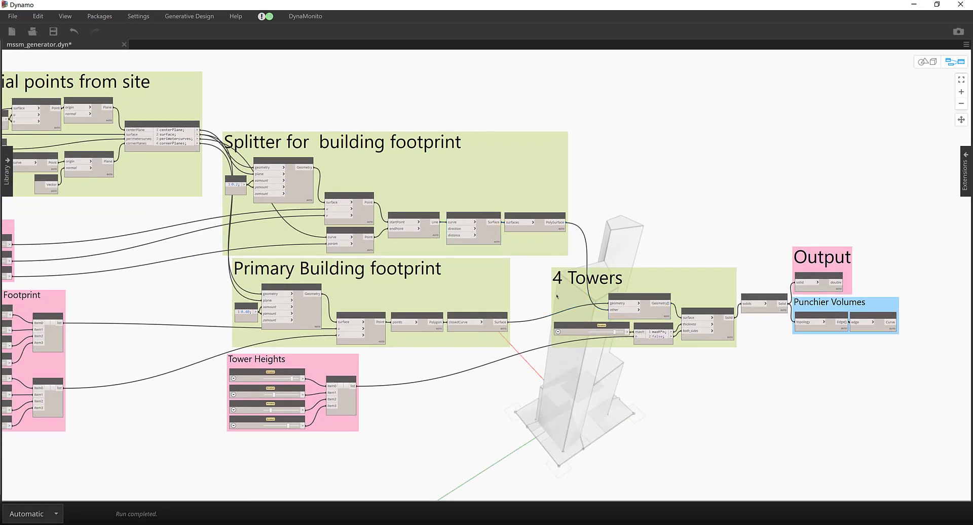
click(483, 235)
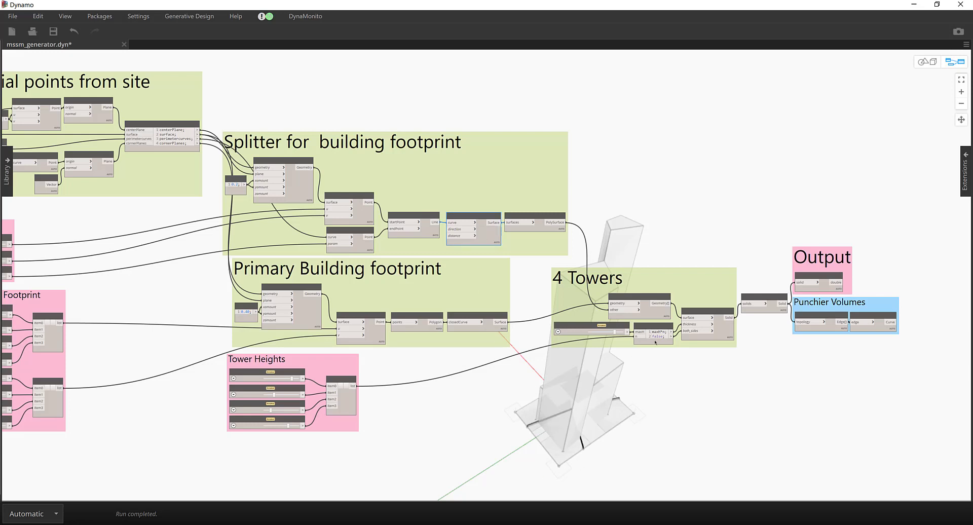
- Select the 4 Towers group and hide all its geometry previews
click(681, 301)
right_click(696, 236)
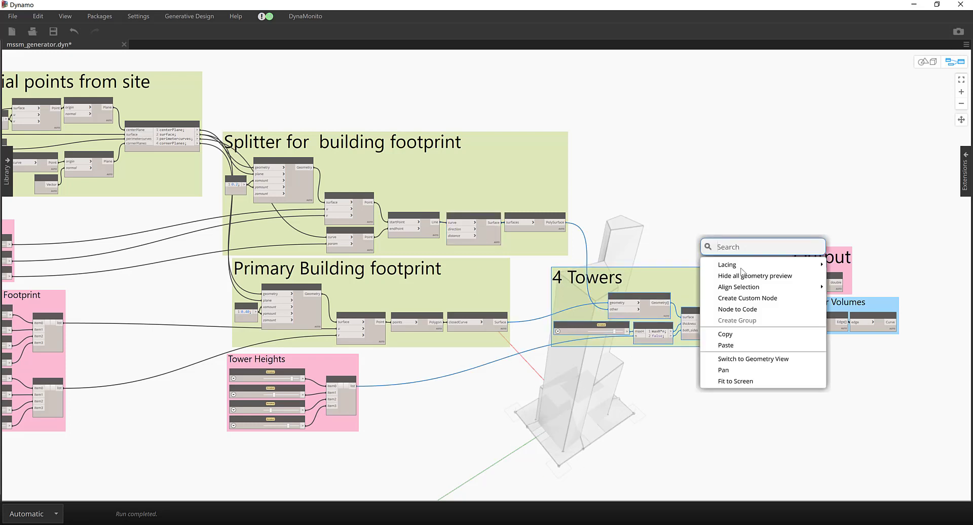
click(438, 113)
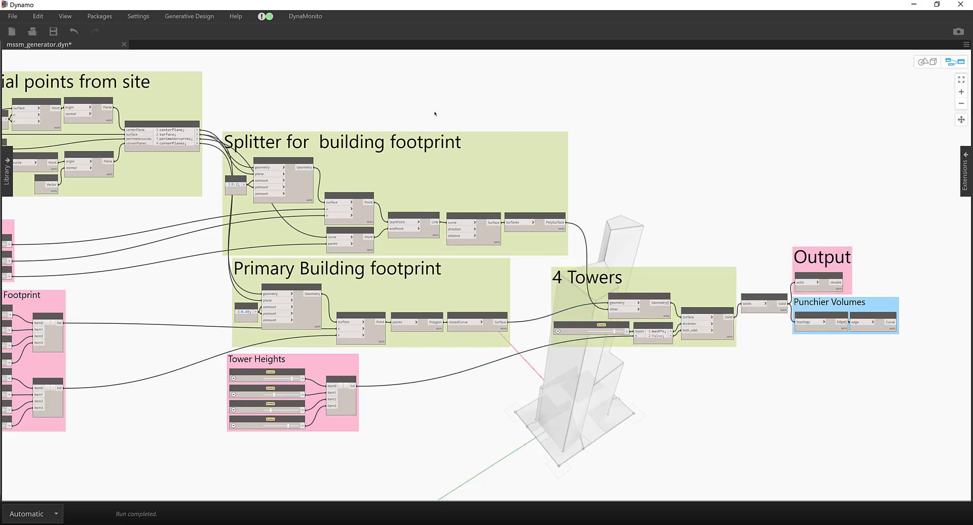
drag(215, 107, 393, 122)
drag(547, 89, 768, 404)
right_click(770, 377)
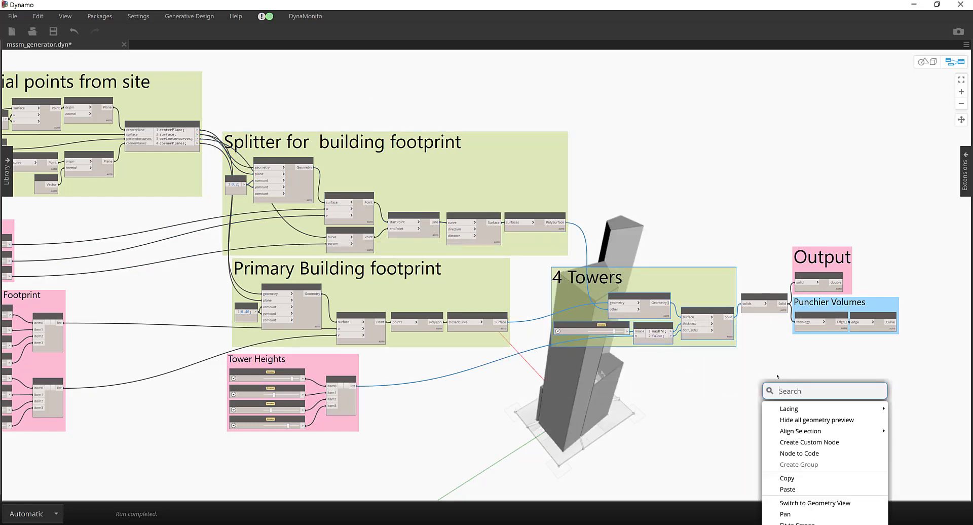
click(806, 420)
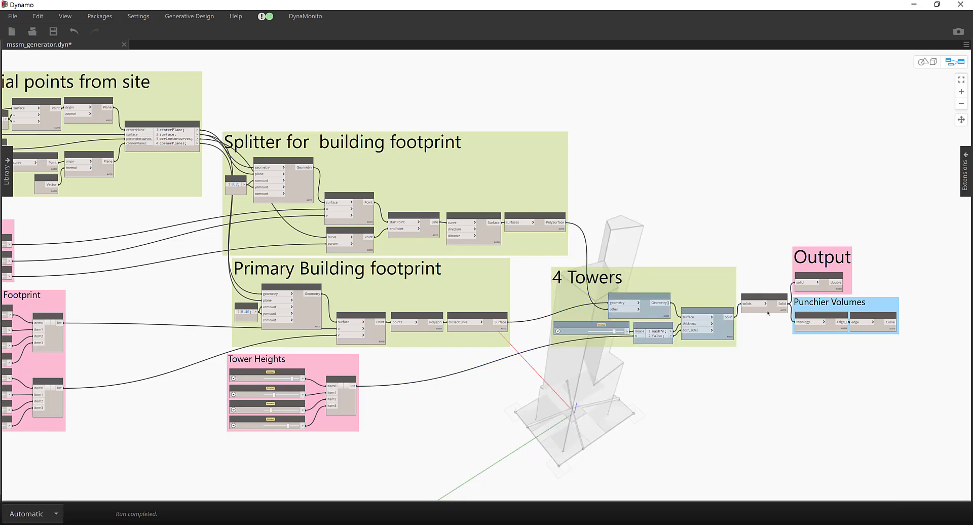
- Uncheck Preview on the final Solid node, leaving the tower massing as wireframe
right_click(768, 313)
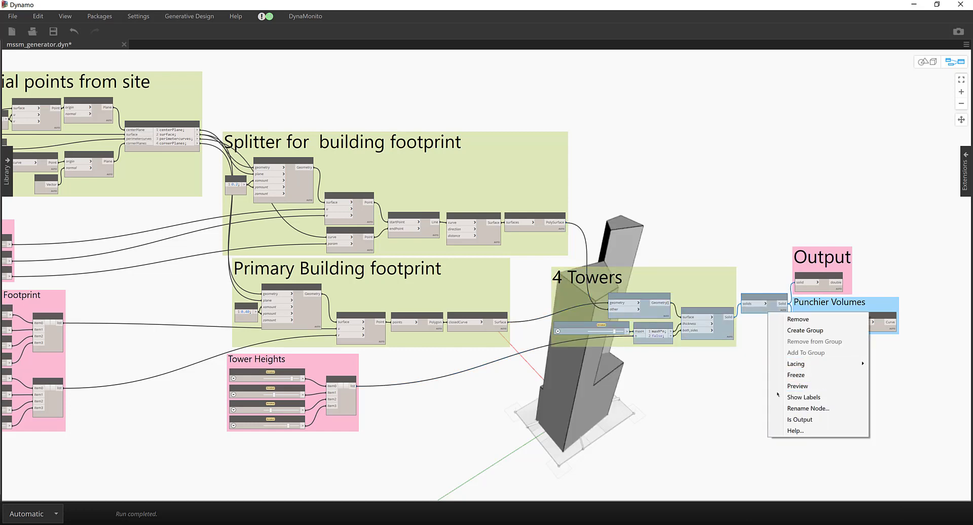
click(797, 385)
middle_drag(319, 414, 670, 362)
middle_drag(405, 257, 495, 390)
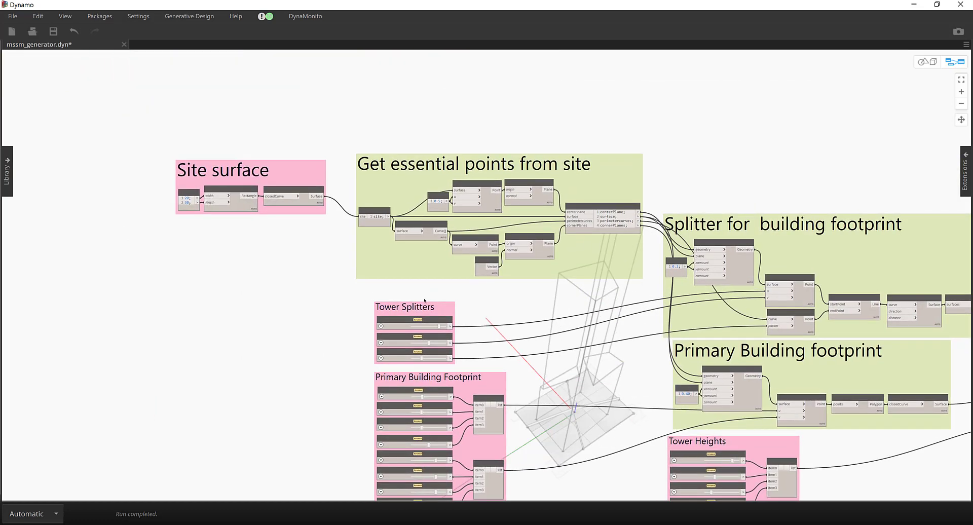
- Drag the Site surface group beside the essential-points group, then switch to the MSSM page
scroll(334, 272, up, 5)
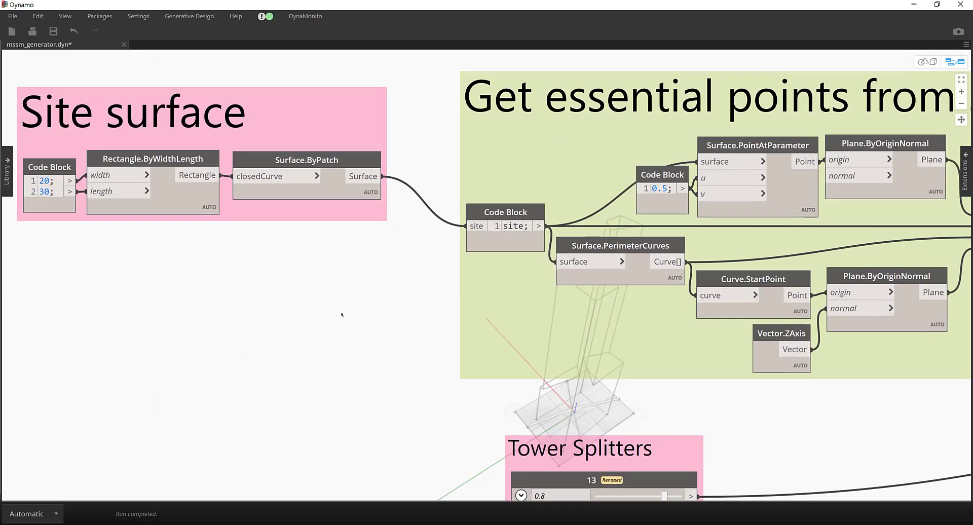
click(343, 217)
middle_drag(282, 330, 437, 303)
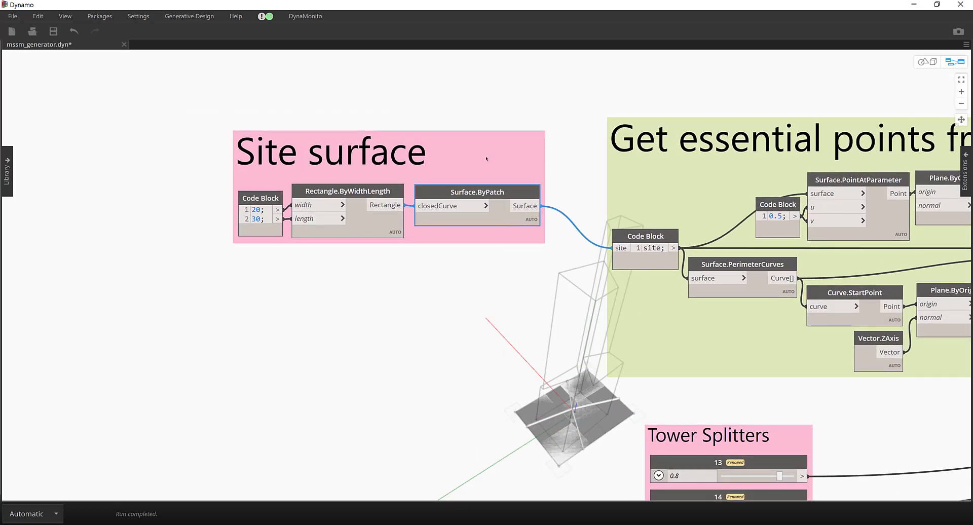
drag(340, 152, 386, 126)
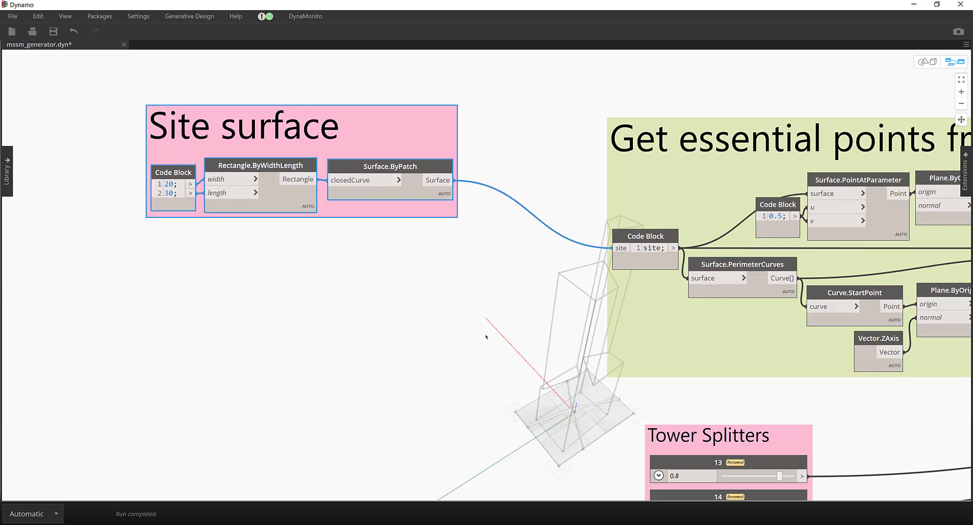
middle_drag(479, 257, 324, 297)
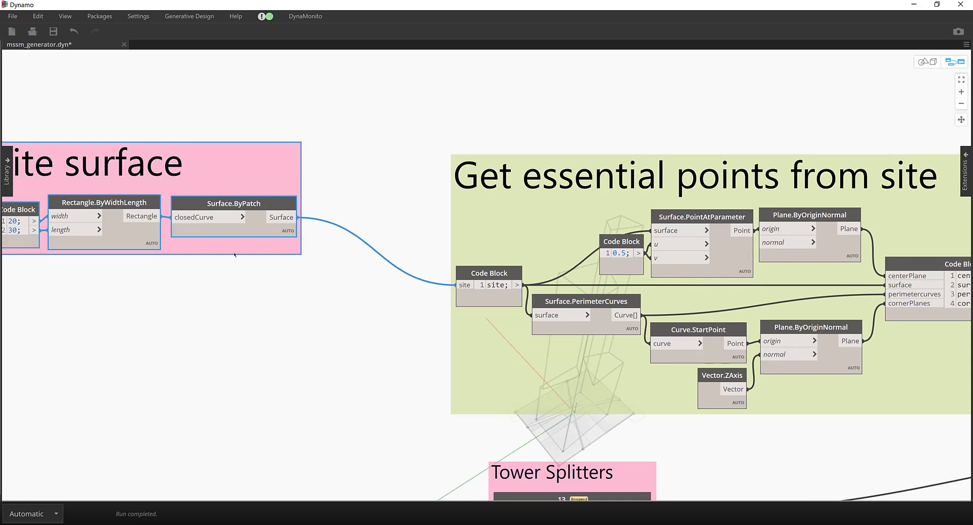
drag(238, 250, 318, 240)
click(330, 304)
drag(322, 153, 281, 145)
click(363, 356)
middle_drag(363, 356, 229, 302)
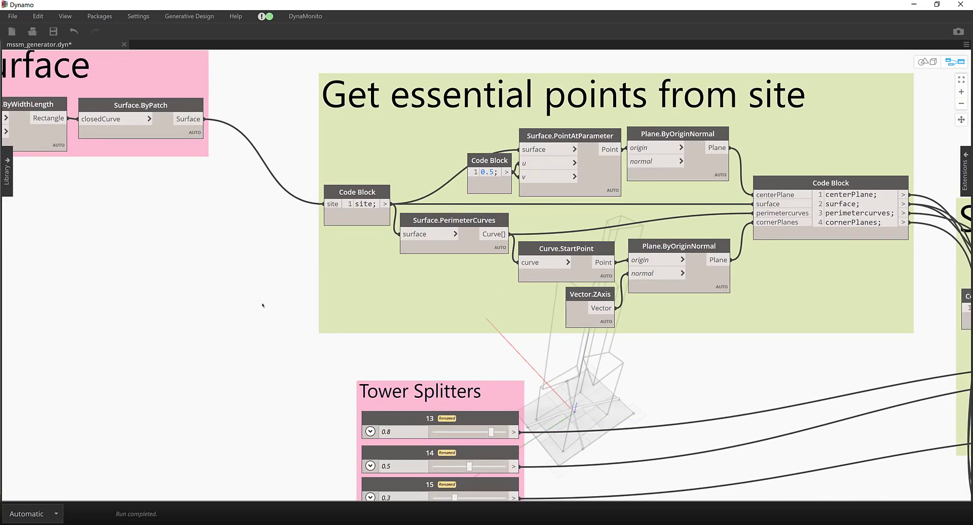
middle_drag(264, 301, 258, 380)
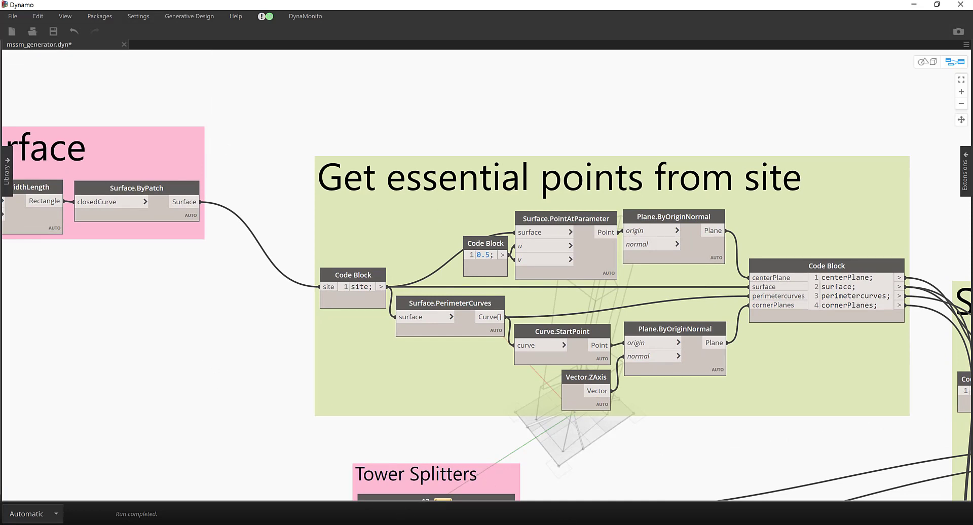
key(alt+Tab)
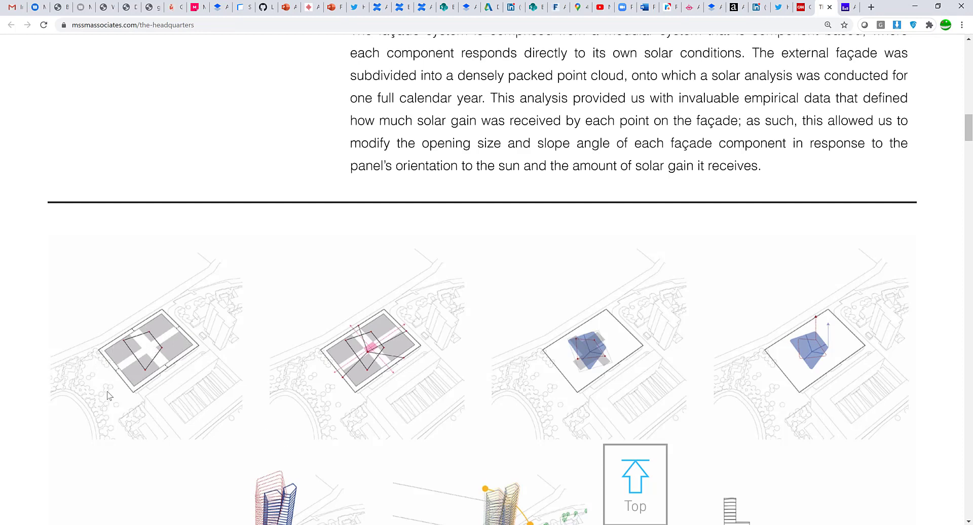
scroll(115, 377, up, 1)
scroll(148, 357, down, 1)
click(916, 7)
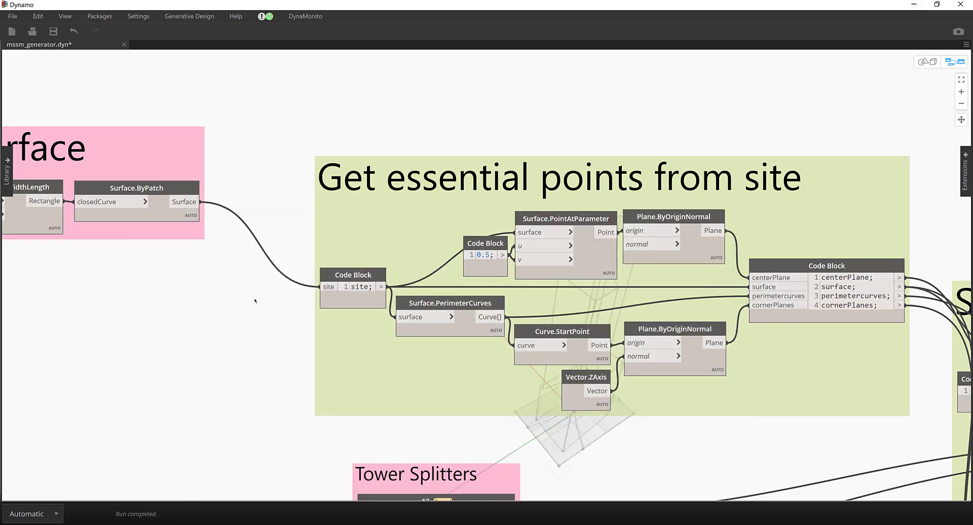
mouse_move(157, 208)
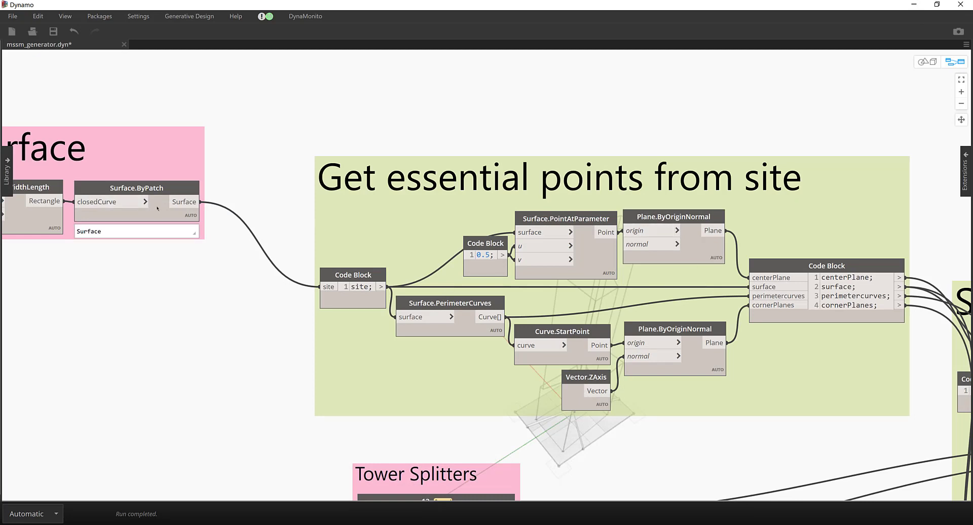
click(583, 266)
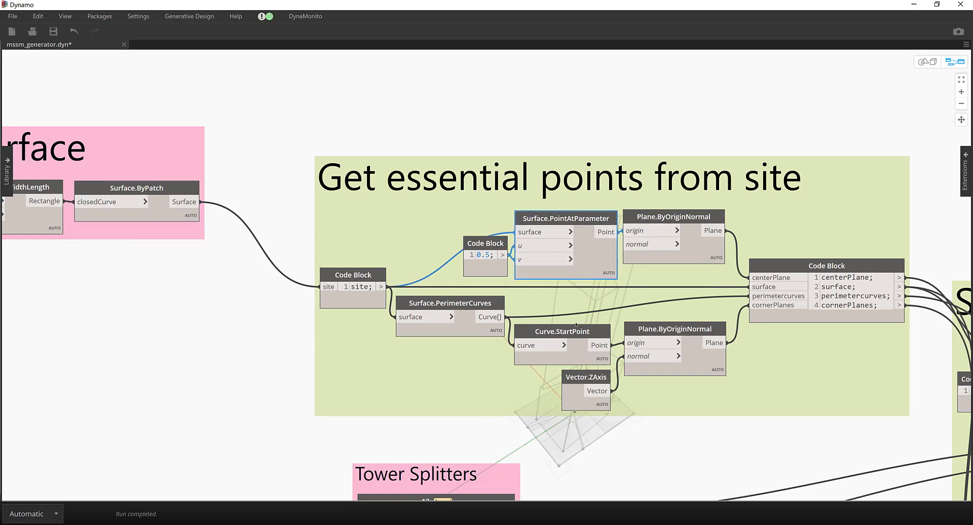
key(ctrl+b)
scroll(646, 458, up, 5)
middle_drag(622, 360, 410, 312)
right_drag(411, 316, 327, 307)
key(ctrl+b)
click(484, 94)
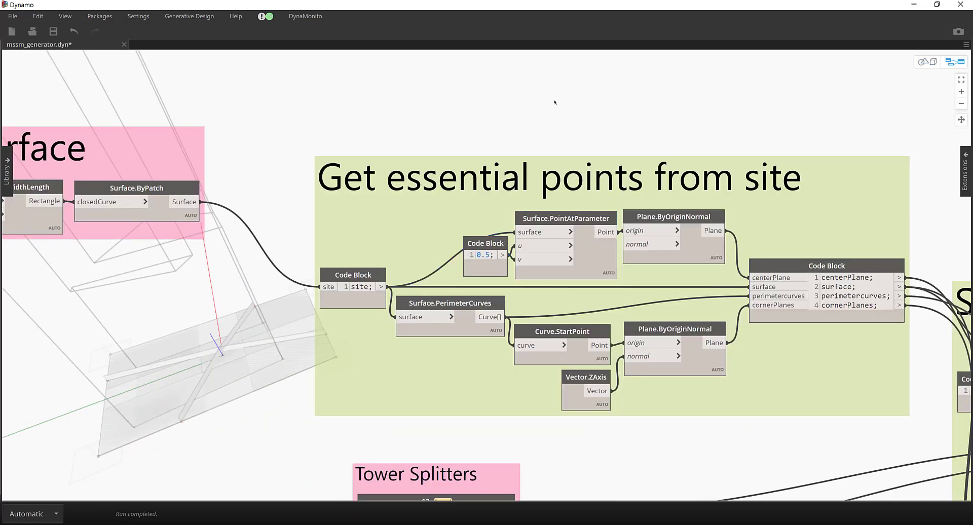
scroll(557, 89, up, 3)
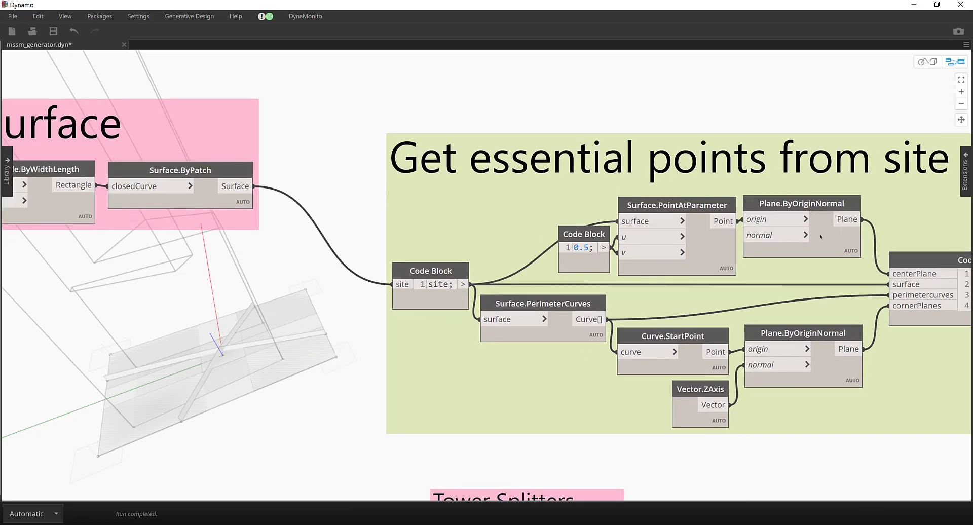
click(826, 374)
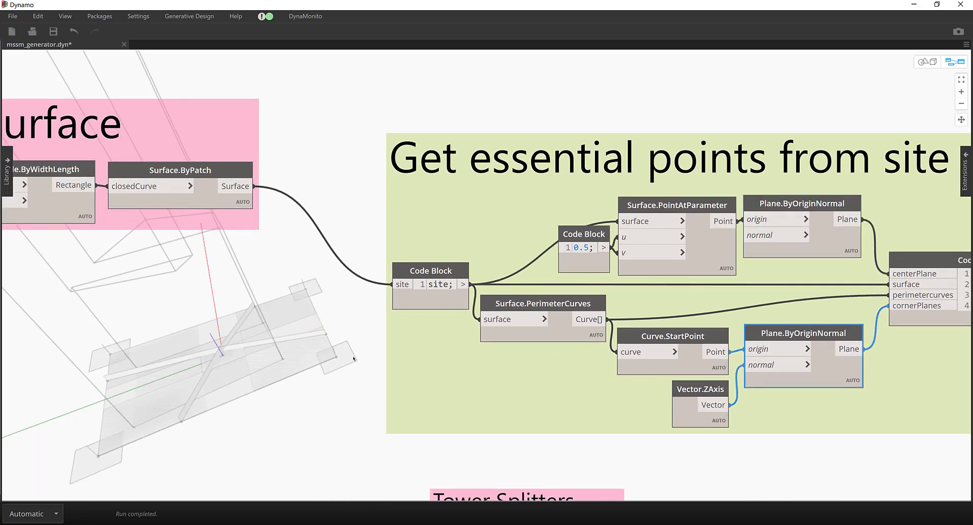
drag(834, 368, 834, 367)
click(787, 471)
click(831, 367)
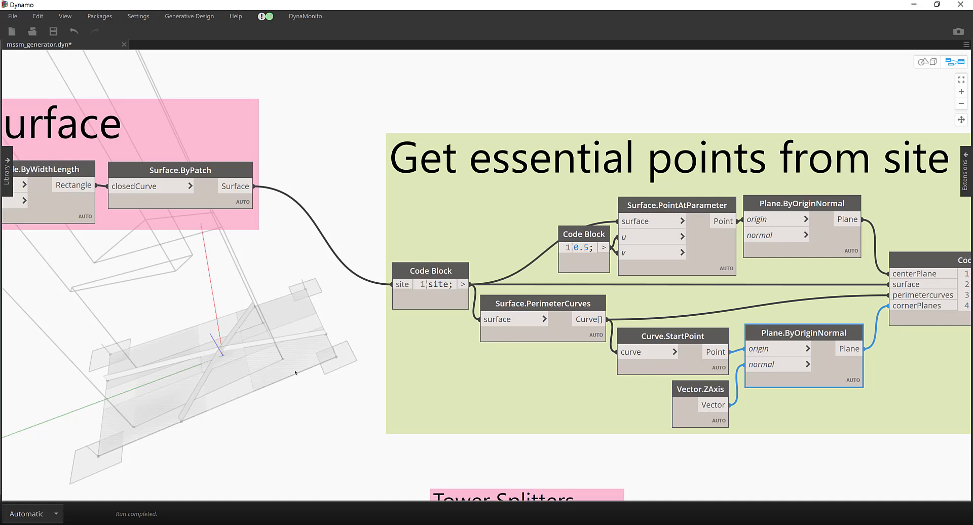
click(485, 455)
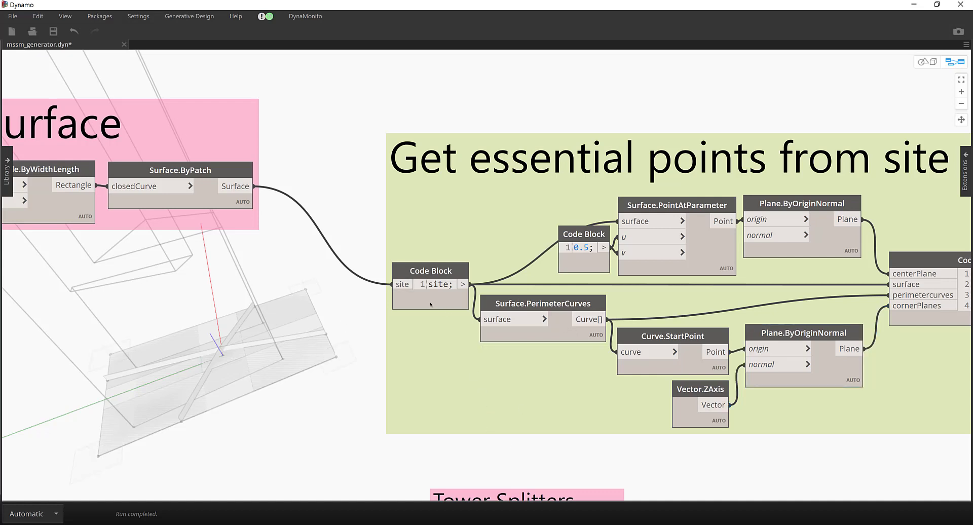
click(432, 304)
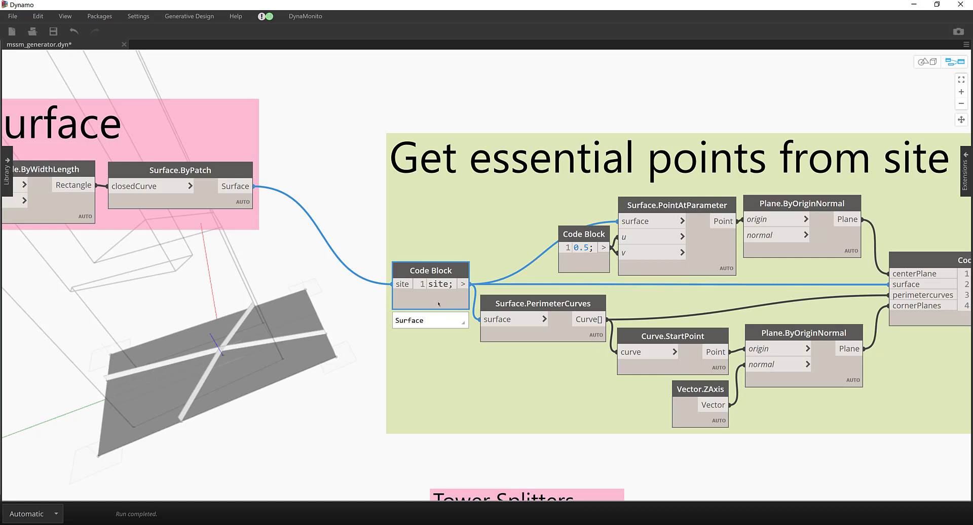
click(559, 337)
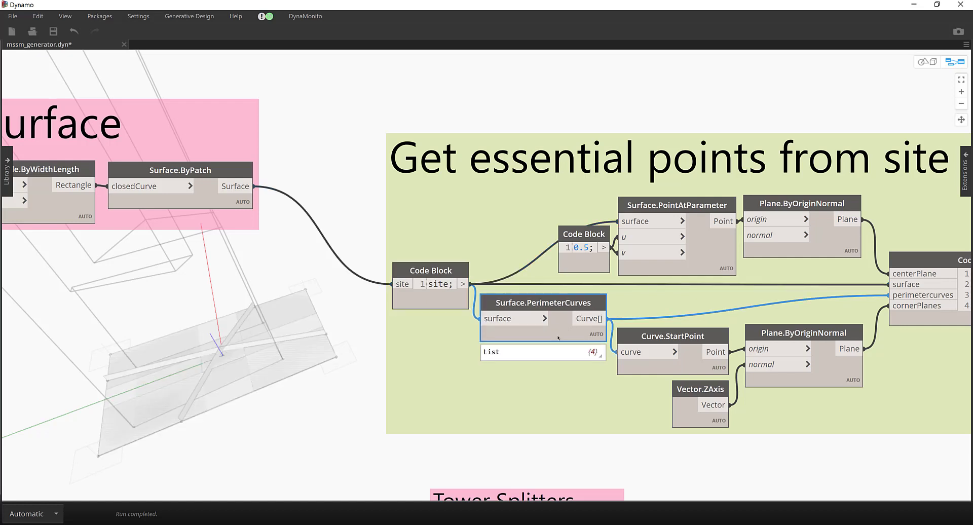
click(688, 362)
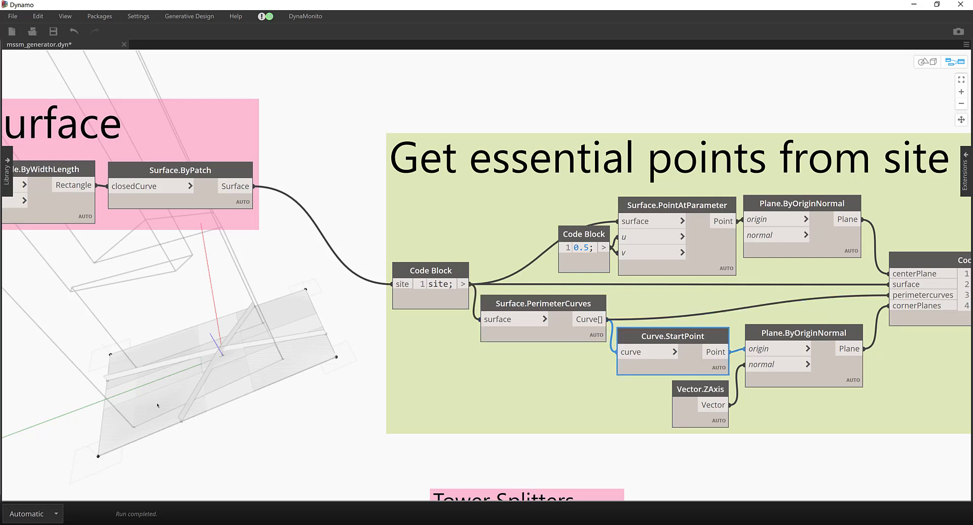
click(791, 372)
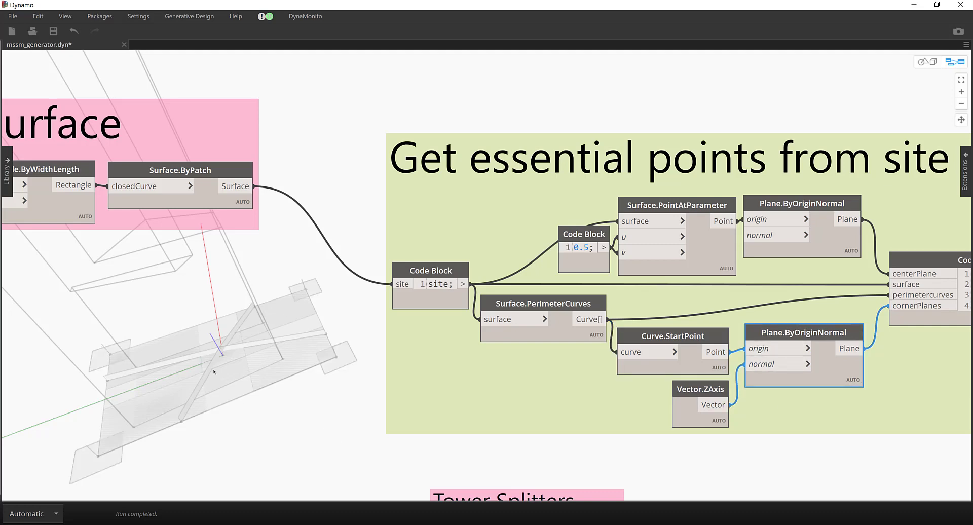
click(314, 406)
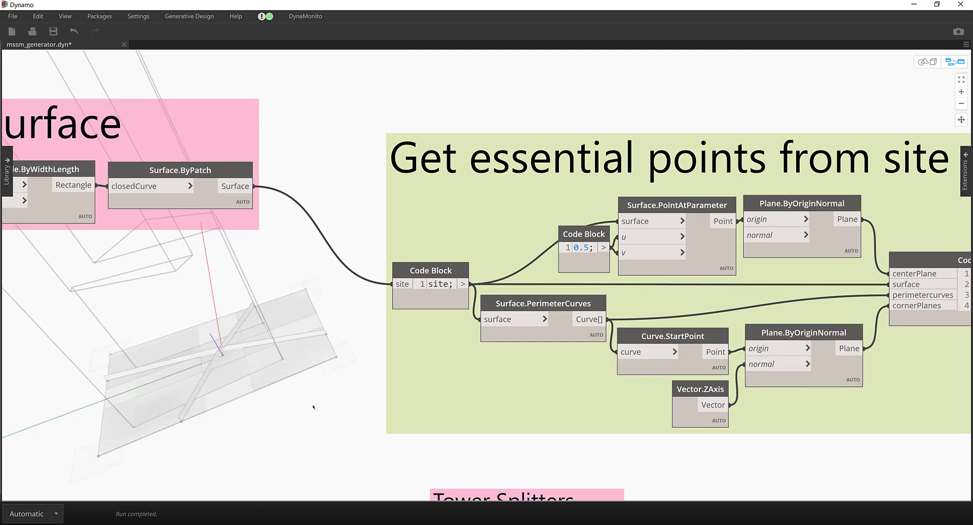
middle_drag(319, 401, 243, 393)
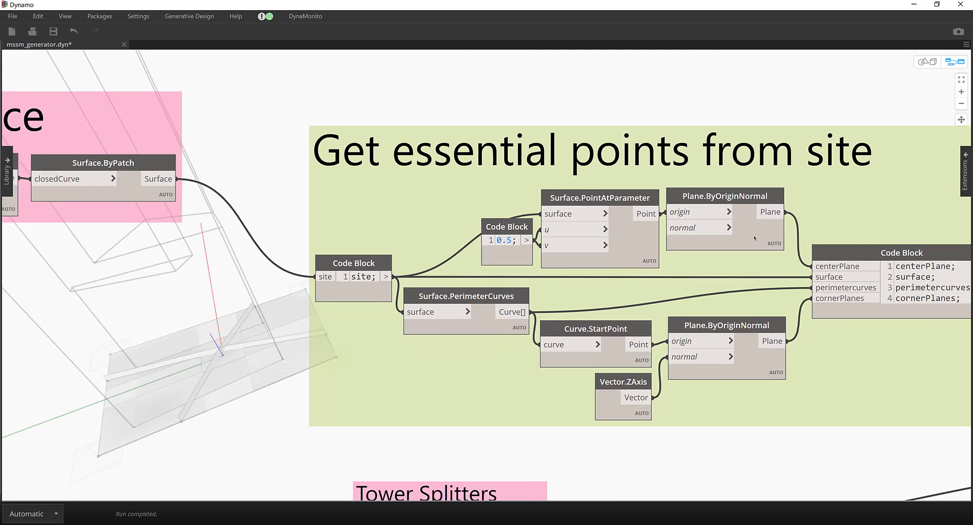
click(754, 230)
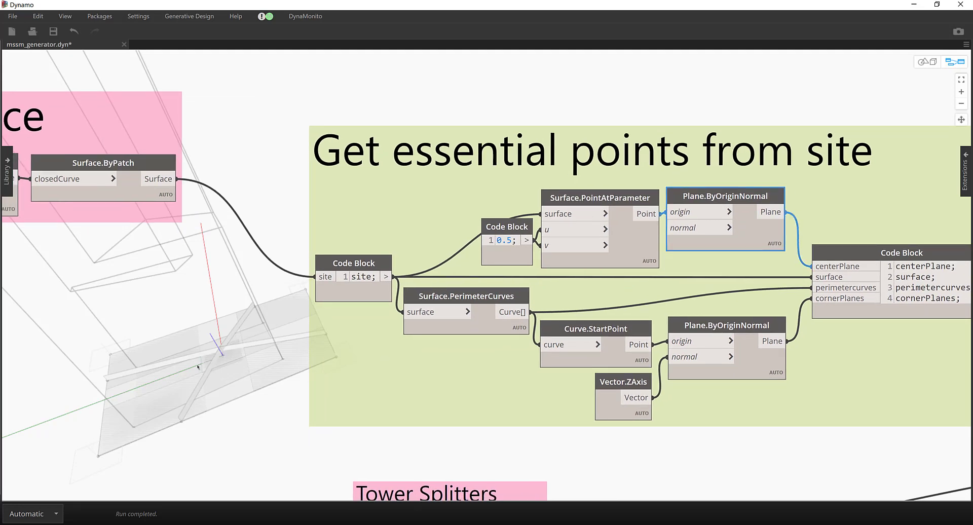
- Pan to the Primary Building footprint group and select it
scroll(237, 428, down, 5)
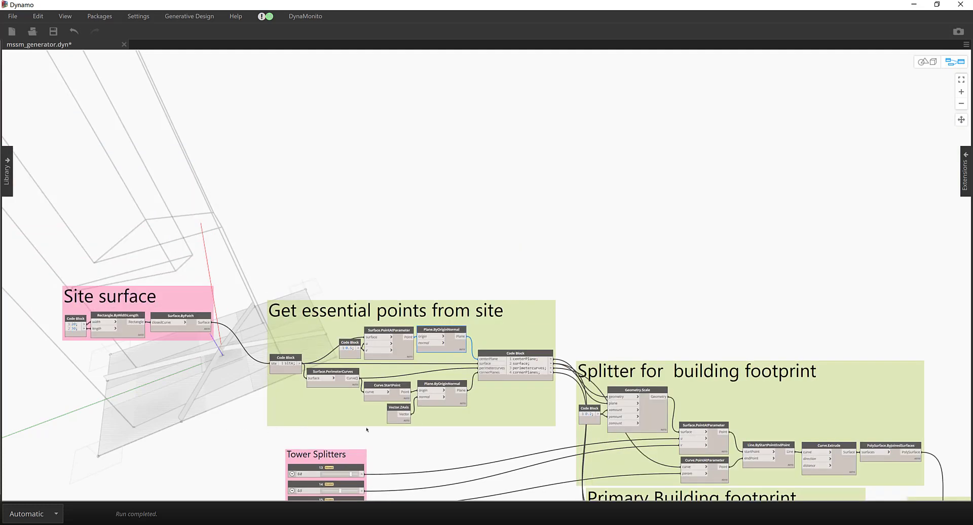
middle_drag(478, 436, 439, 224)
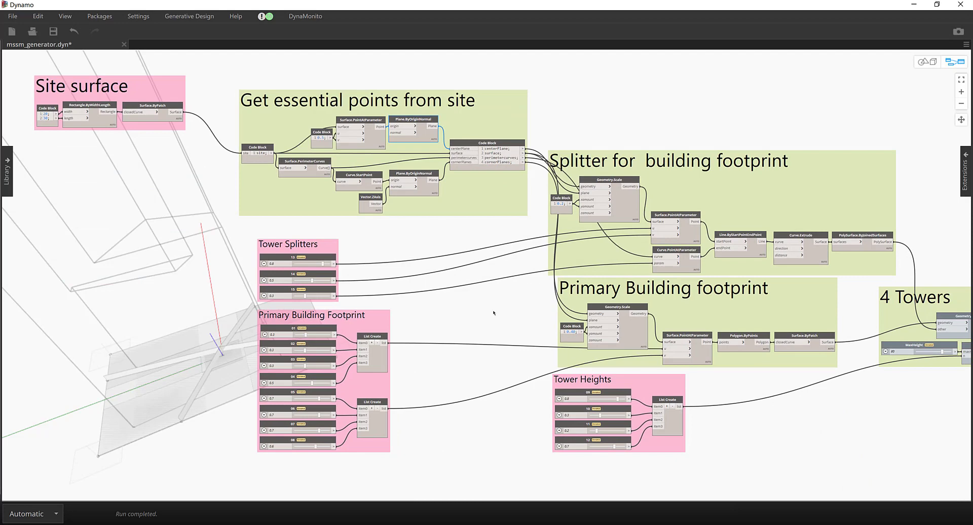
scroll(463, 332, up, 5)
middle_drag(439, 300, 401, 238)
click(708, 225)
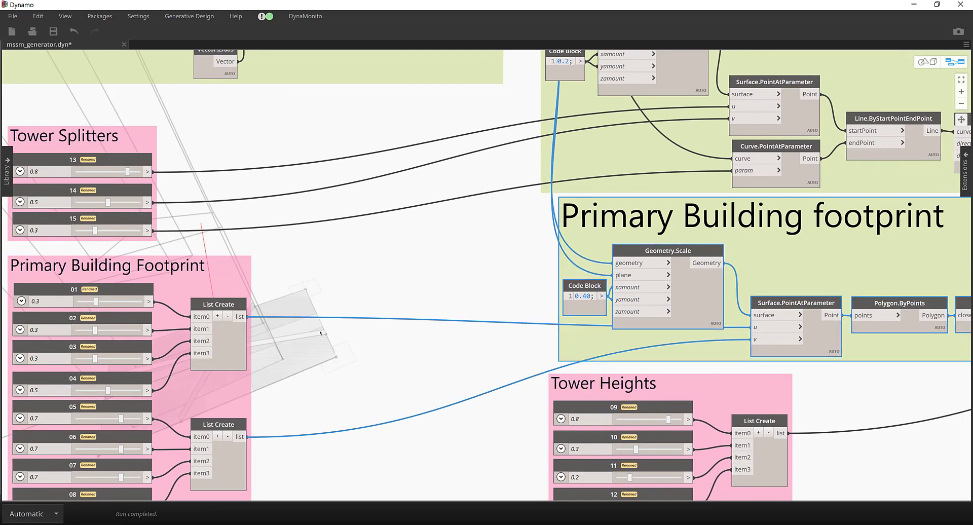
middle_drag(317, 353, 232, 374)
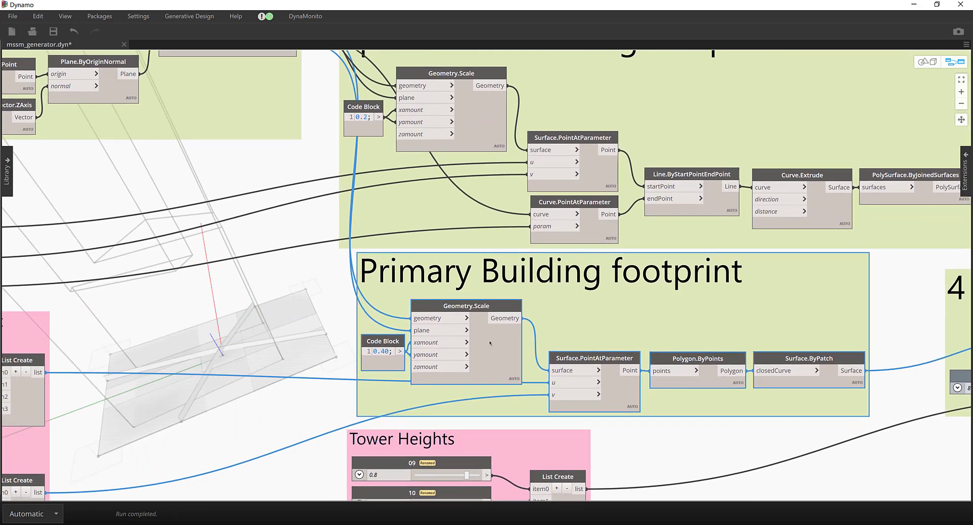
click(343, 309)
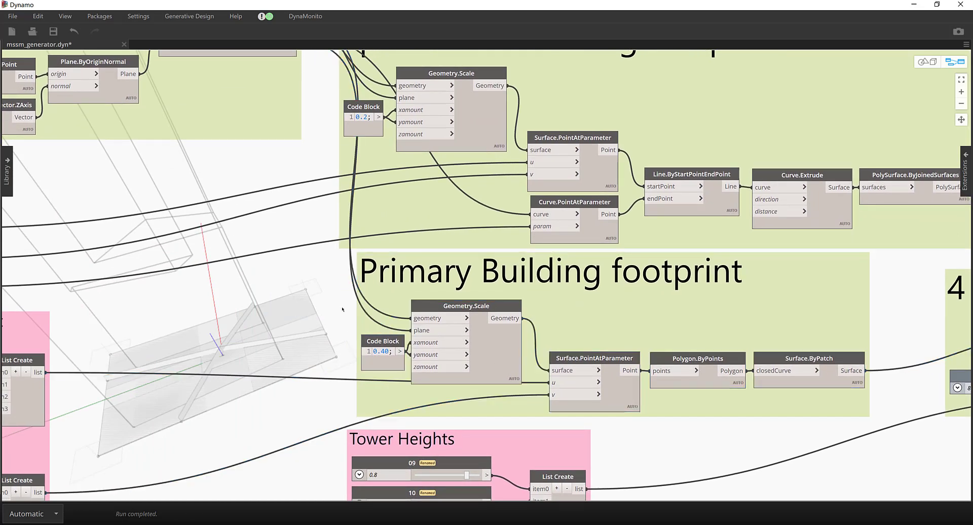
- Preview the 0.40 Geometry.Scale footprint and the corner planes feeding it
click(499, 340)
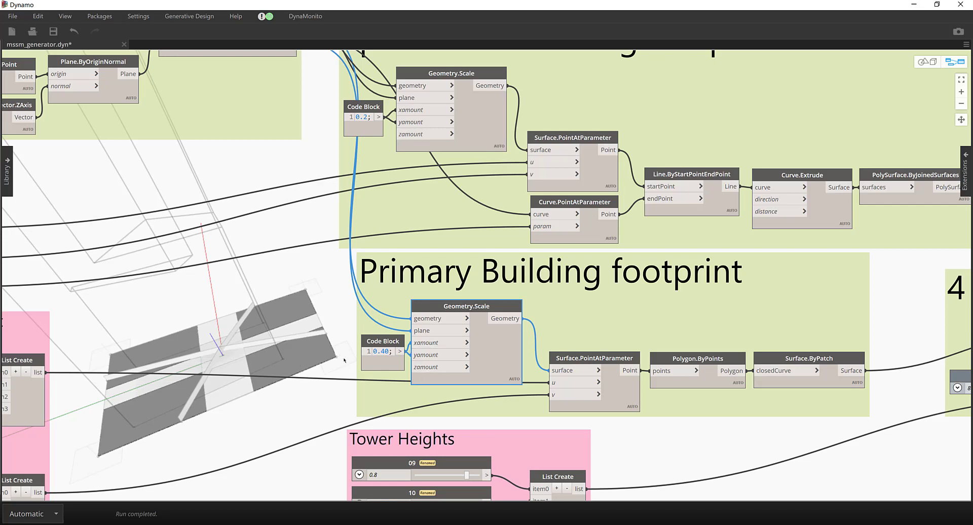
mouse_move(424, 331)
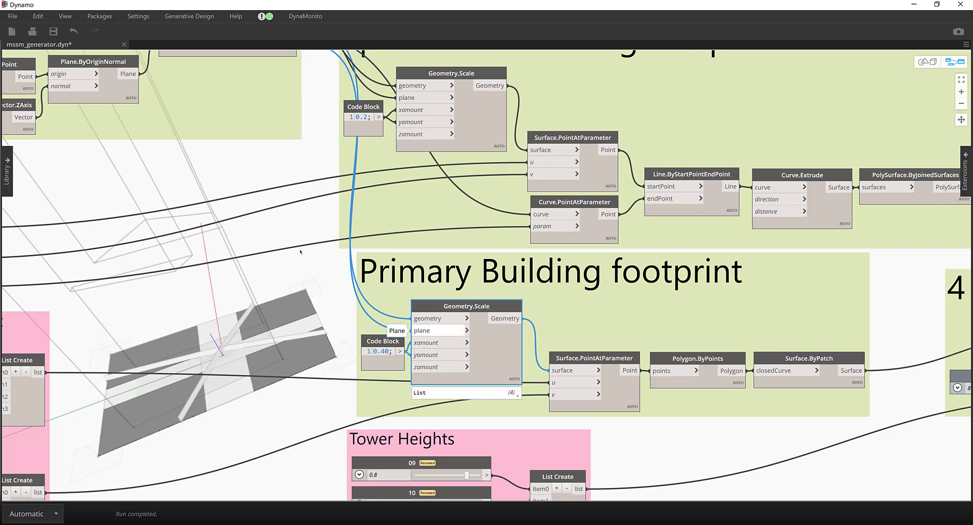
middle_drag(294, 242, 306, 264)
click(266, 77)
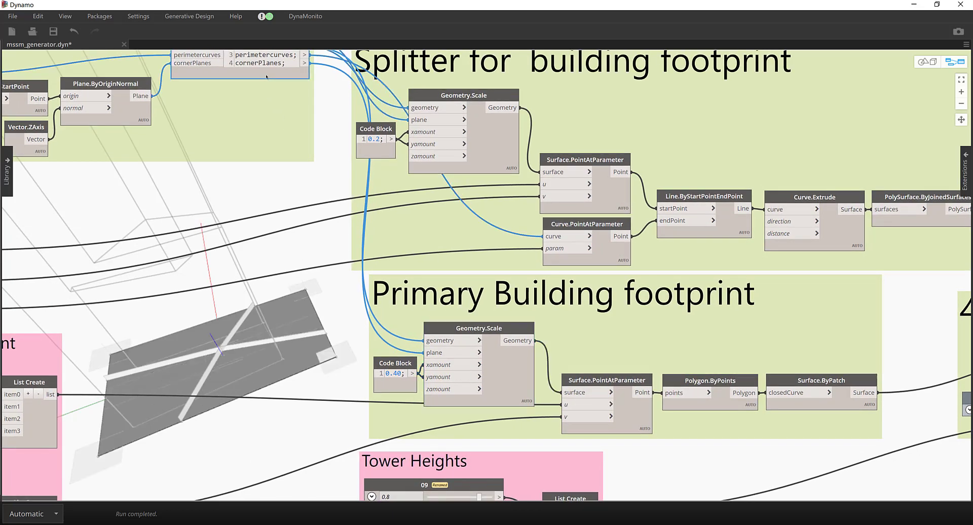
drag(125, 113, 130, 117)
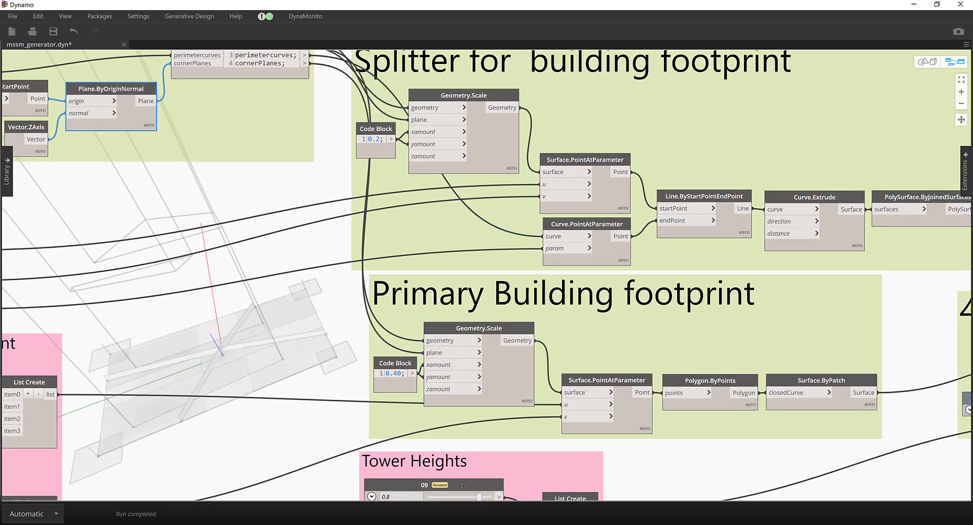
click(217, 271)
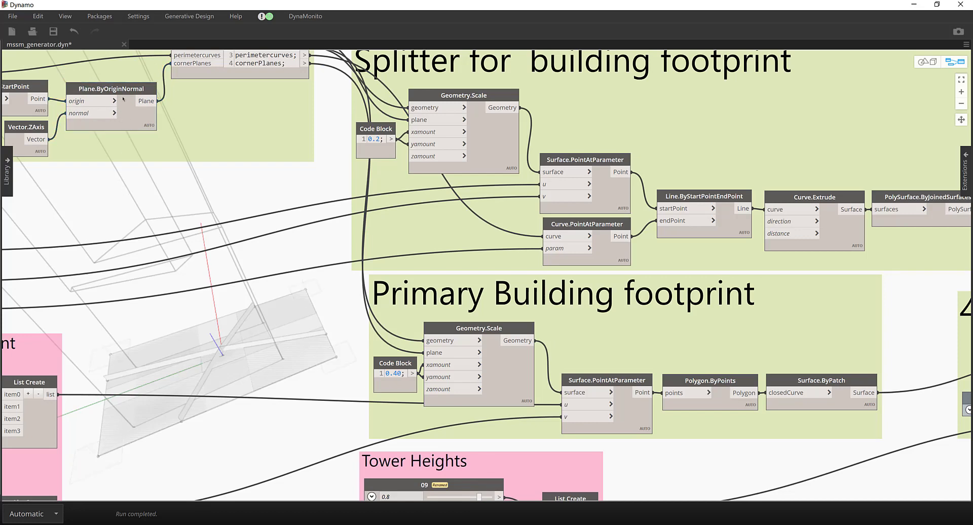
click(132, 126)
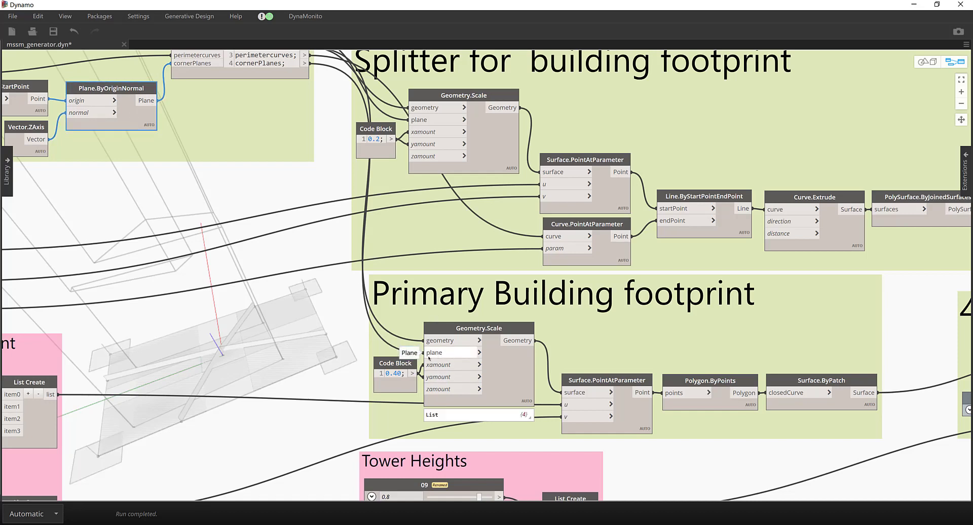
mouse_move(478, 329)
click(508, 371)
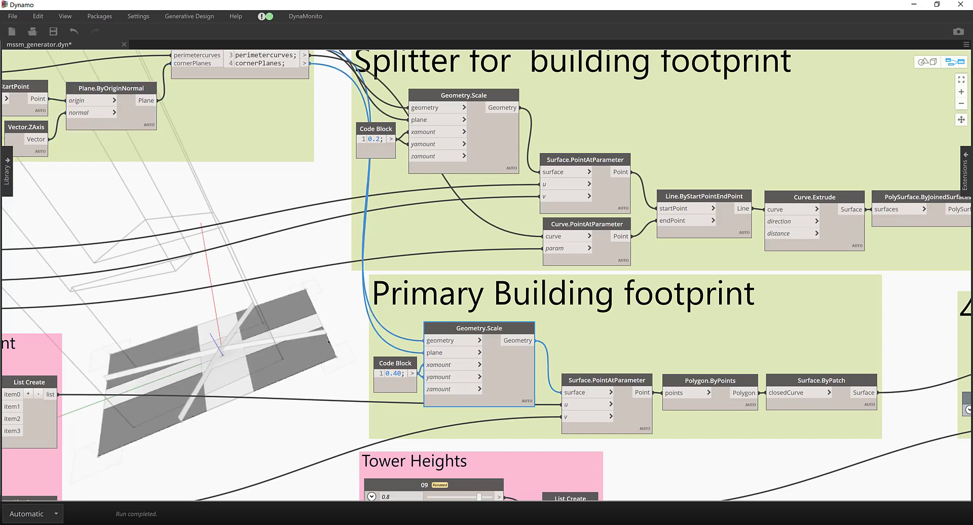
middle_drag(315, 386, 338, 305)
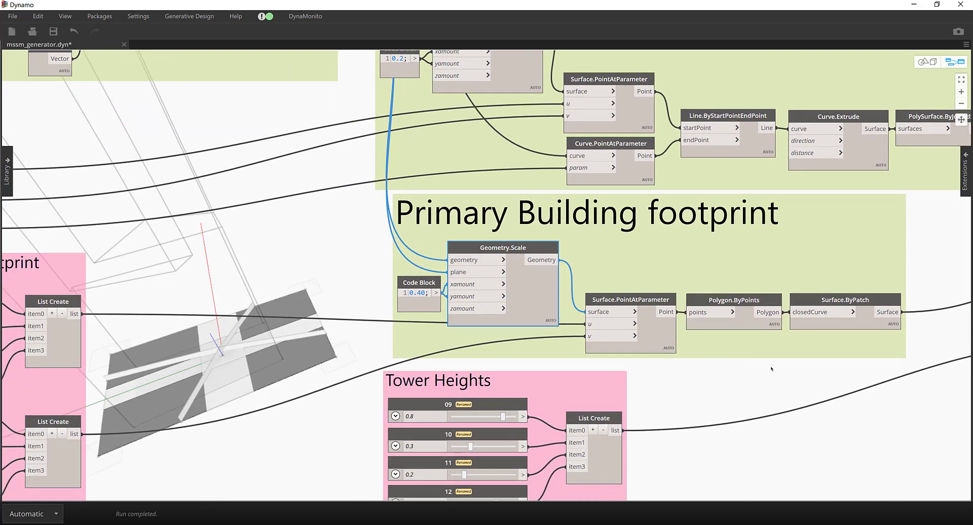
- Preview the Surface.PointAtParameter points, Polygon.ByPoints outline and Surface.ByPatch footprint
click(655, 340)
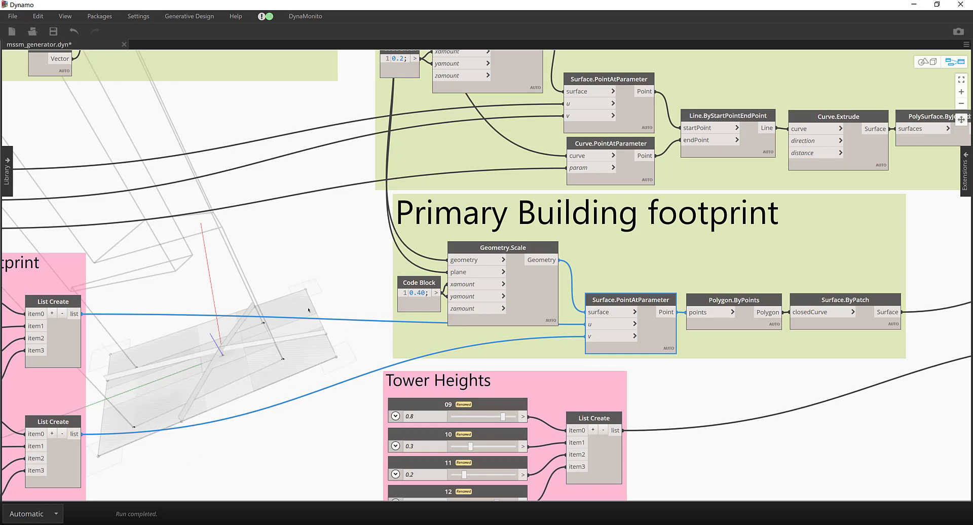
click(753, 393)
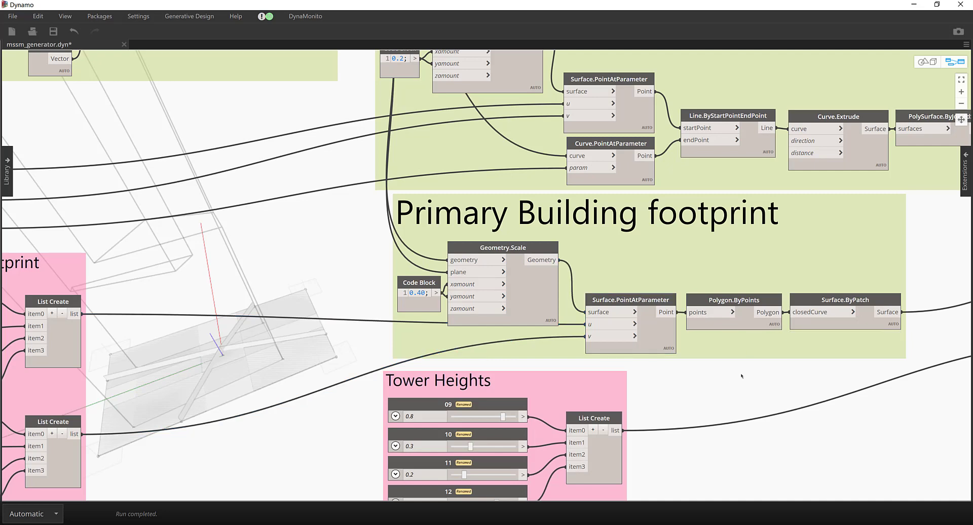
click(746, 320)
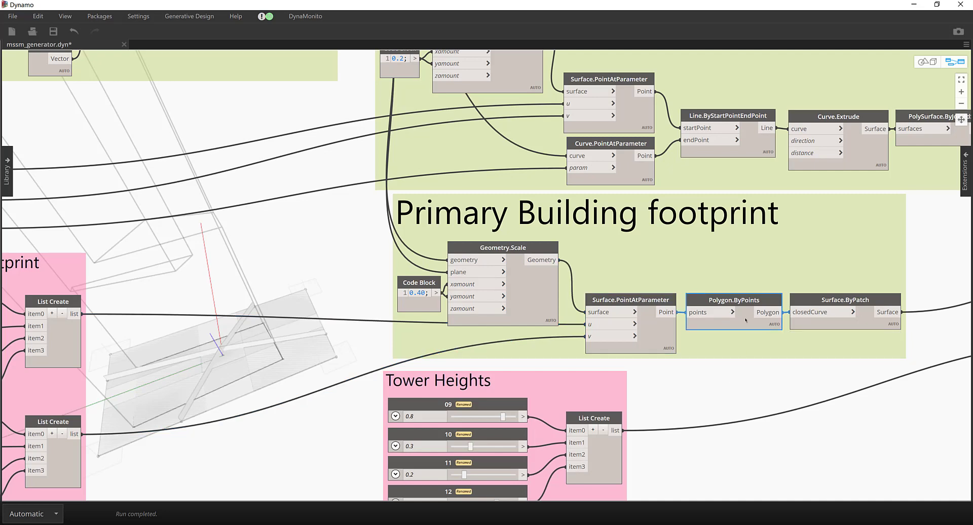
click(859, 326)
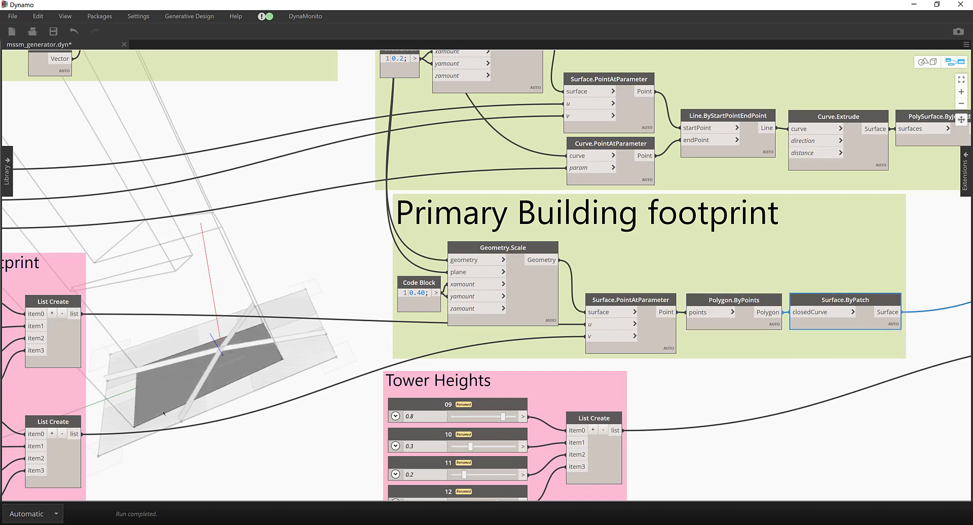
middle_drag(217, 428, 689, 374)
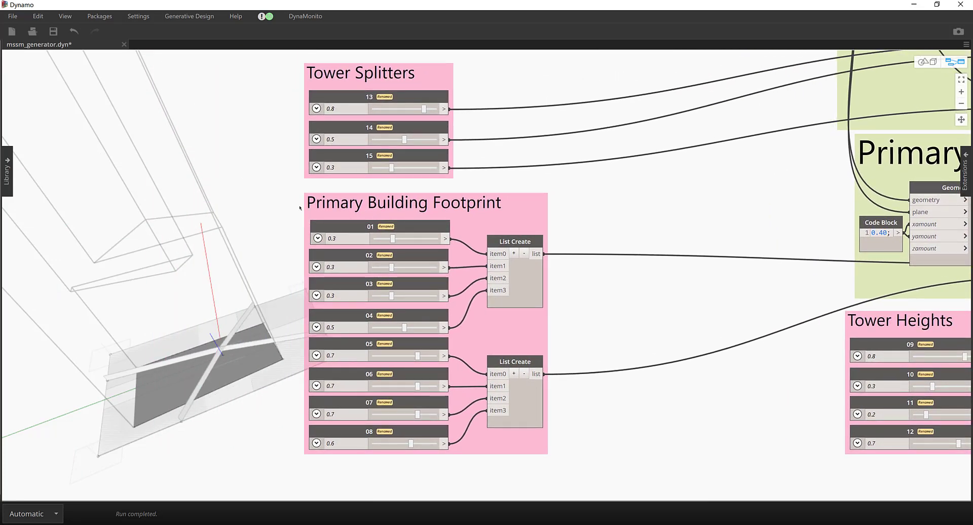
- Box-select footprint sliders 01–08 with their list nodes and move them nearer the 3-D preview
drag(279, 190, 459, 471)
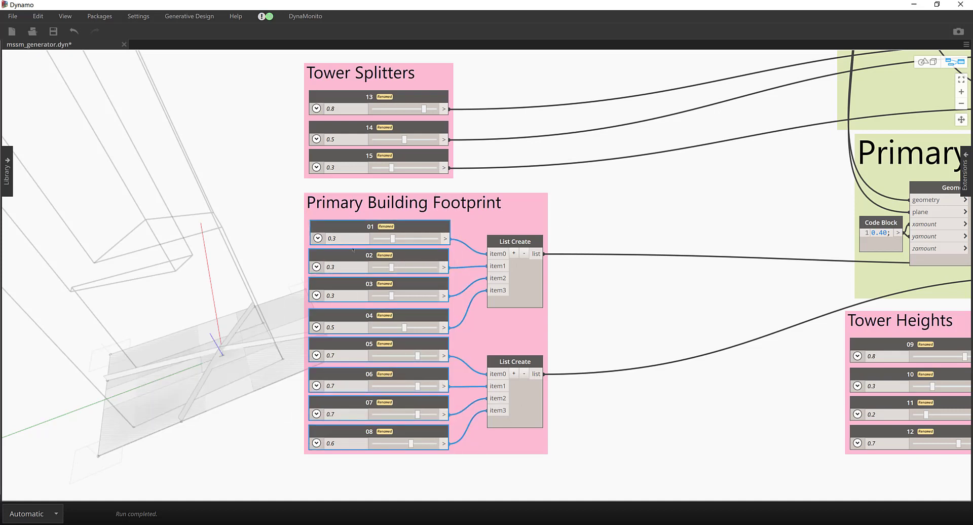
click(574, 289)
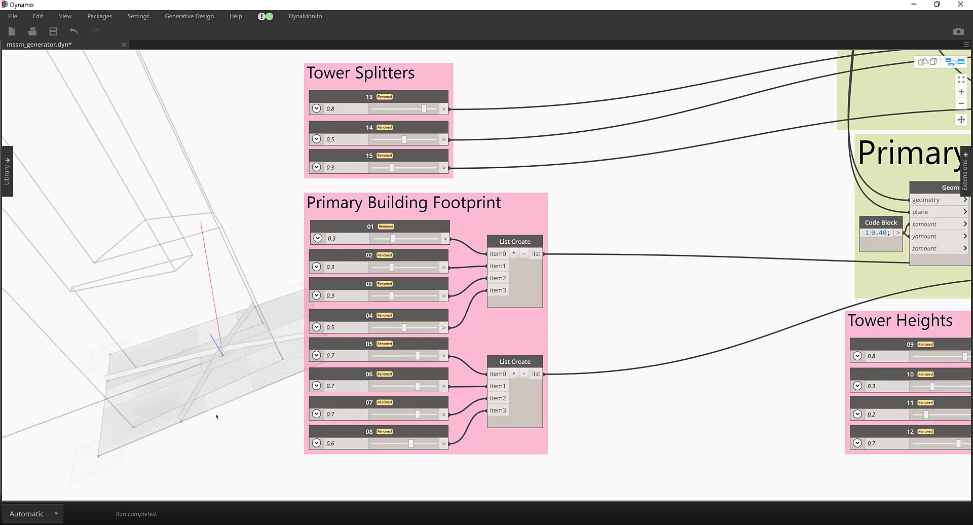
drag(282, 197, 557, 307)
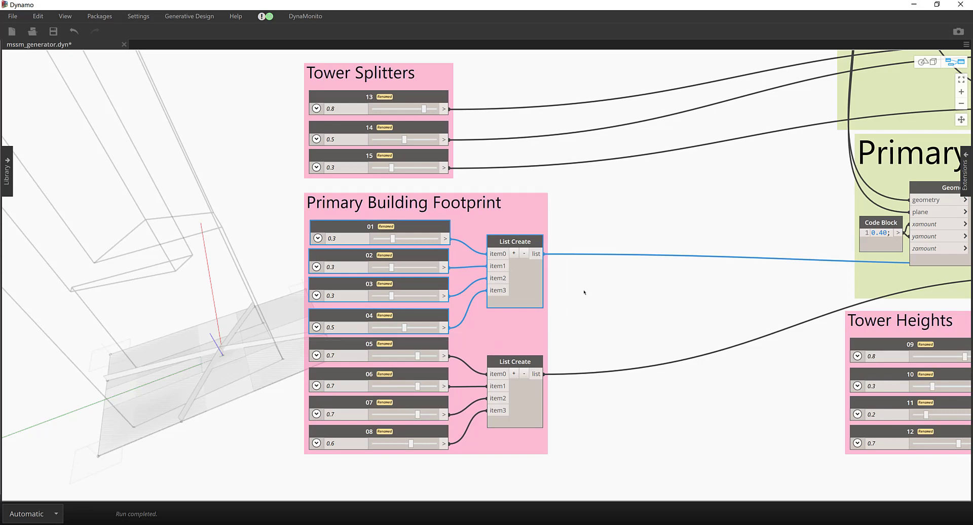
middle_drag(620, 285, 580, 294)
drag(228, 338, 553, 485)
middle_drag(586, 420, 443, 450)
middle_drag(544, 416, 668, 392)
- Drop the footprint sliders low: slider 01 to 0.2 and sliders 02–08 to 0.1
click(443, 251)
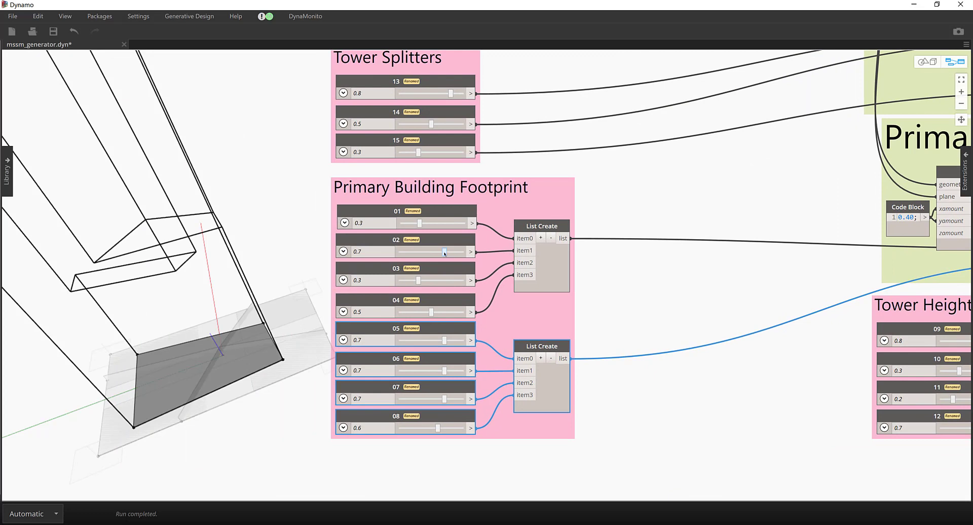
click(449, 224)
click(411, 225)
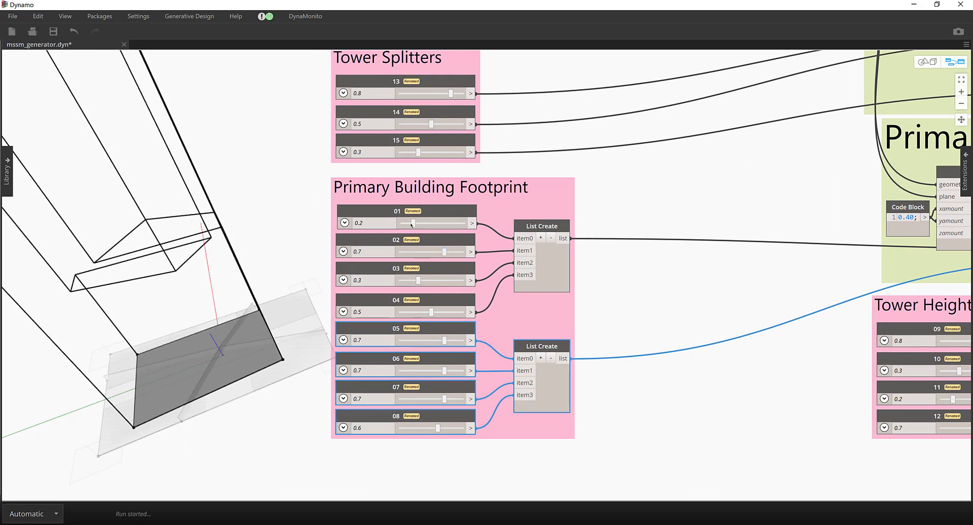
click(406, 313)
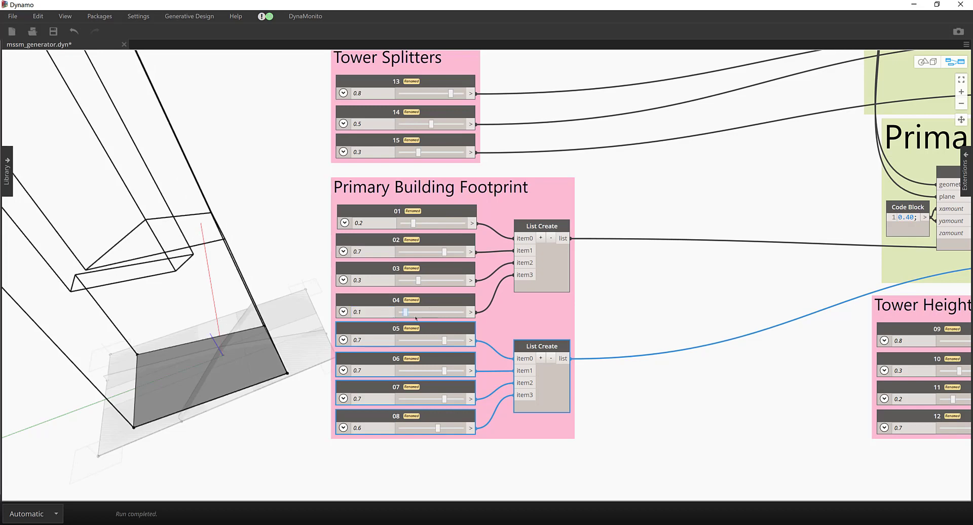
click(408, 345)
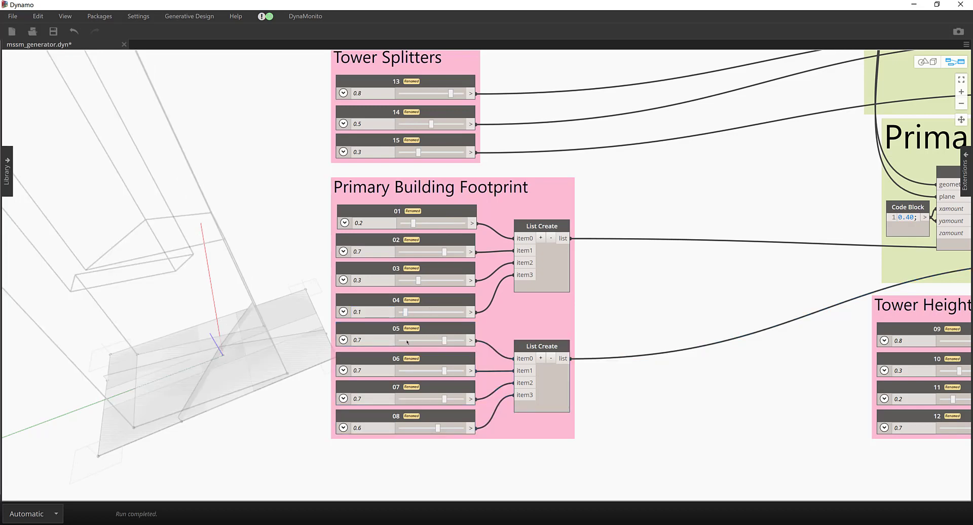
click(407, 342)
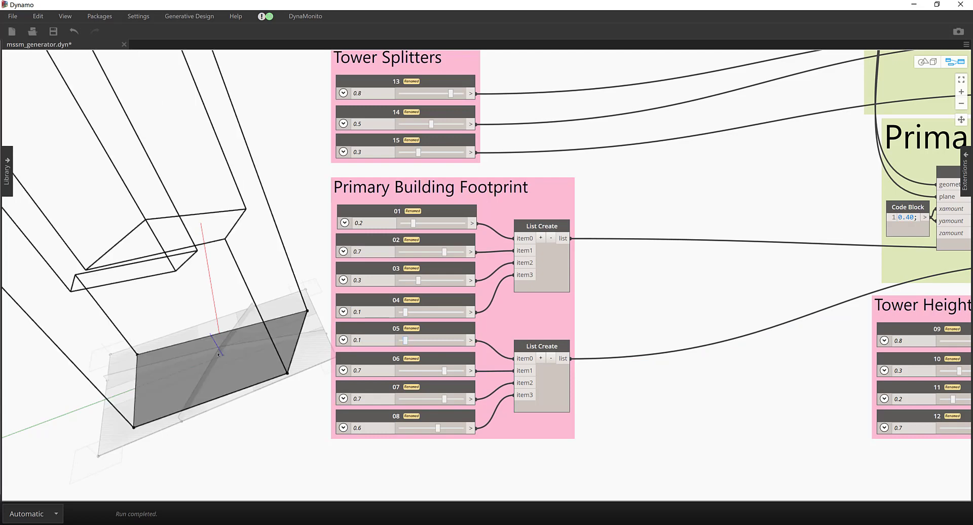
click(409, 372)
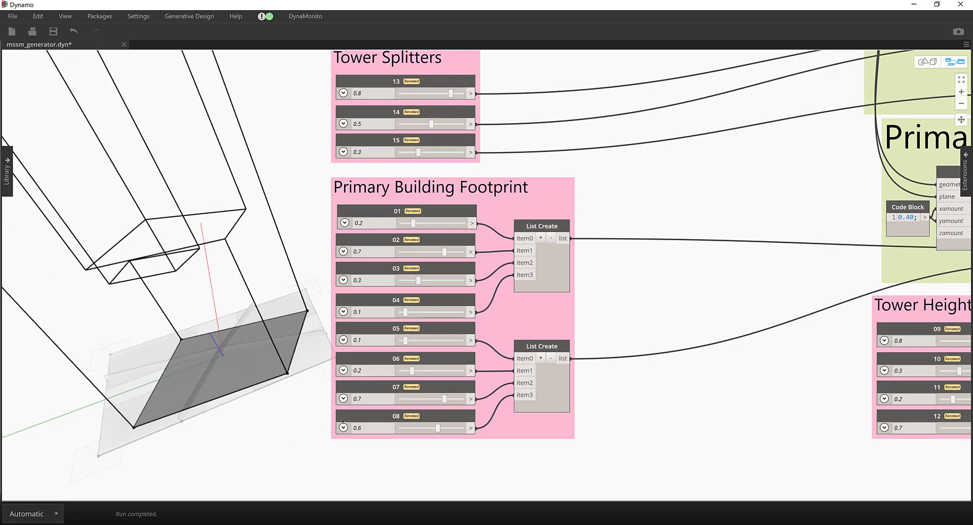
click(401, 430)
click(409, 399)
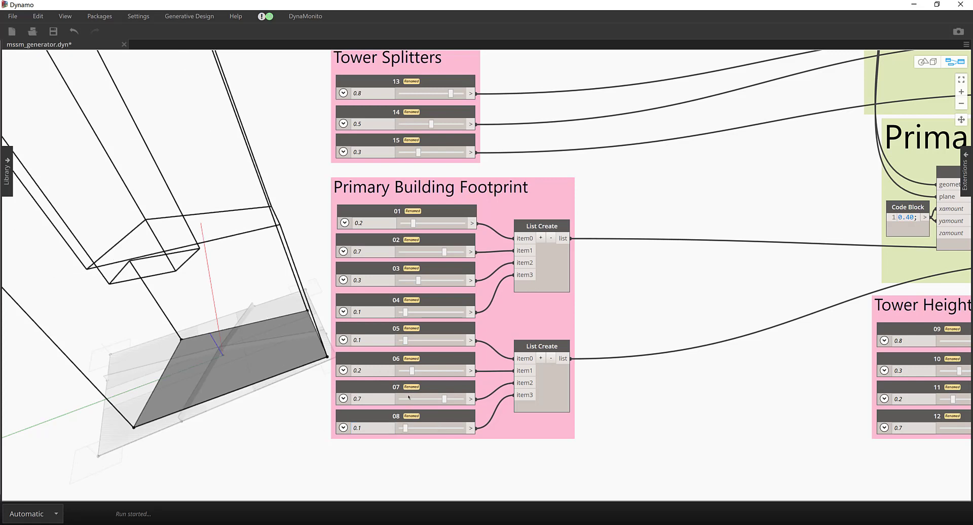
click(405, 370)
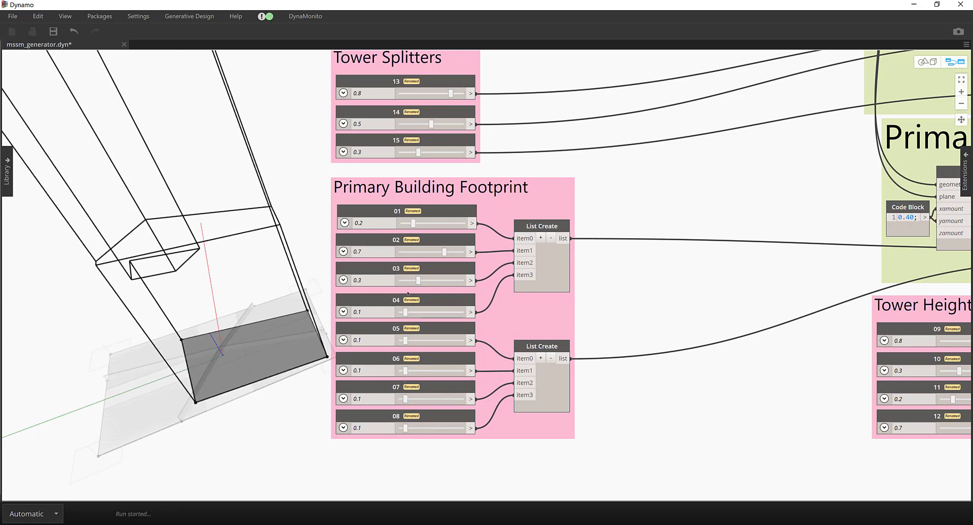
click(405, 252)
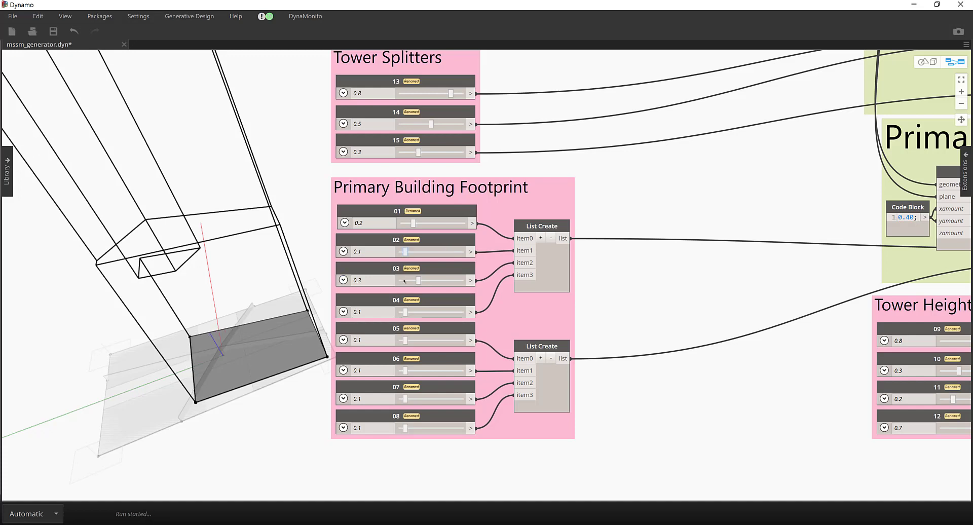
click(404, 280)
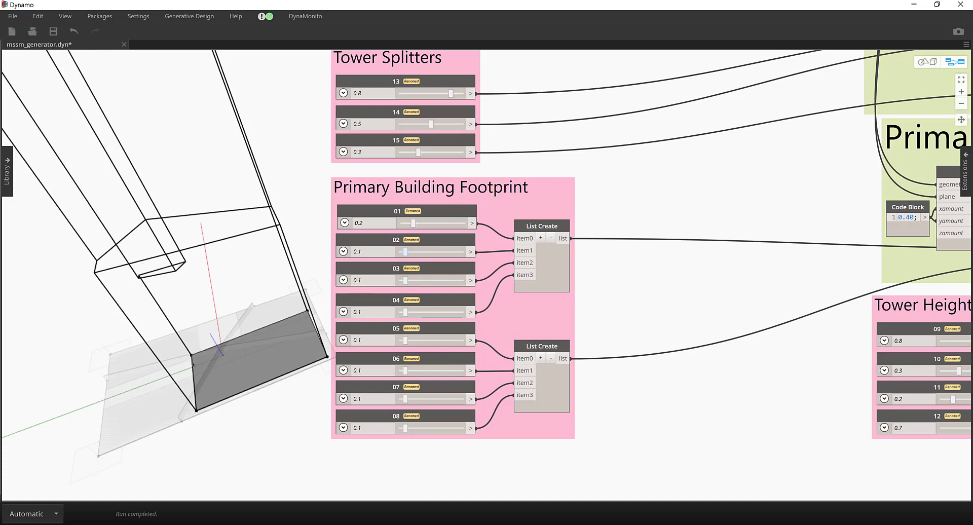
- Set footprint sliders 01–05 to 0.7, 0.5, 0.2, 0.8, 0.8, keeping 06–08 at 0.1
click(451, 340)
click(451, 312)
click(451, 280)
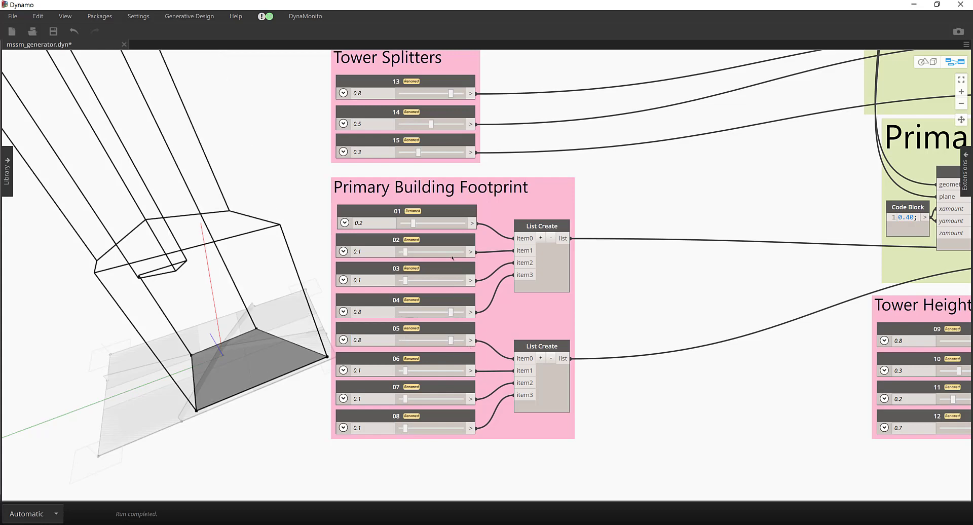
click(445, 223)
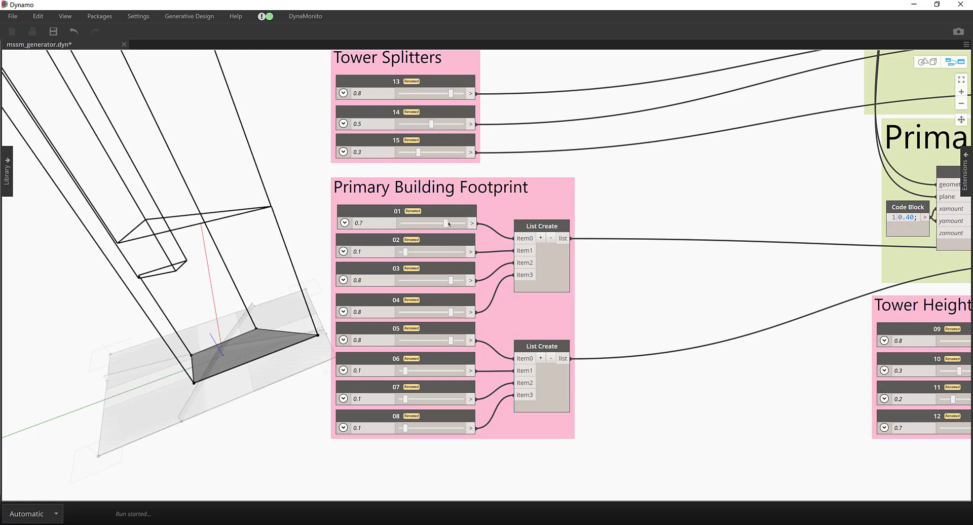
click(431, 252)
click(412, 281)
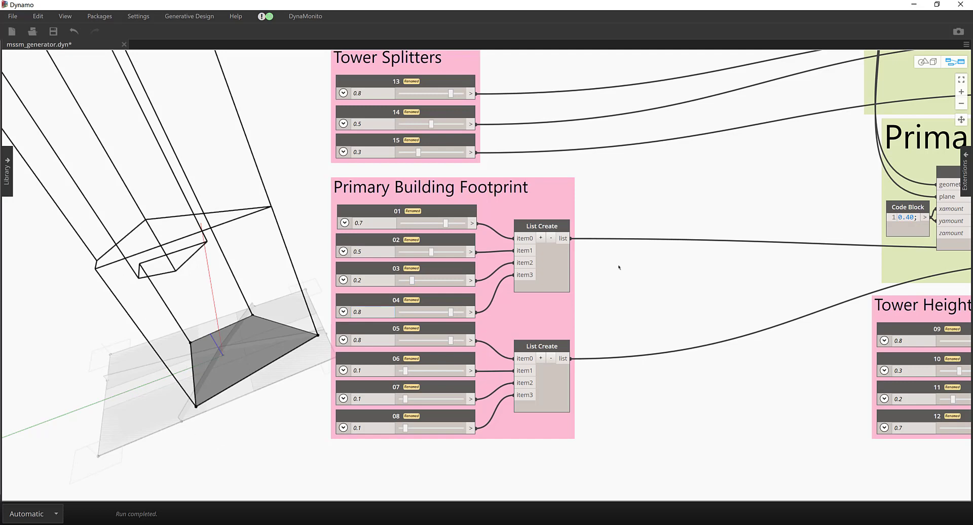
click(626, 293)
- Preview the Geometry.Scale, Surface.ByPatch, PolySurface.ByJoinedSurfaces and Curve.Extrude outputs, then return to Chrome
scroll(628, 277, down, 5)
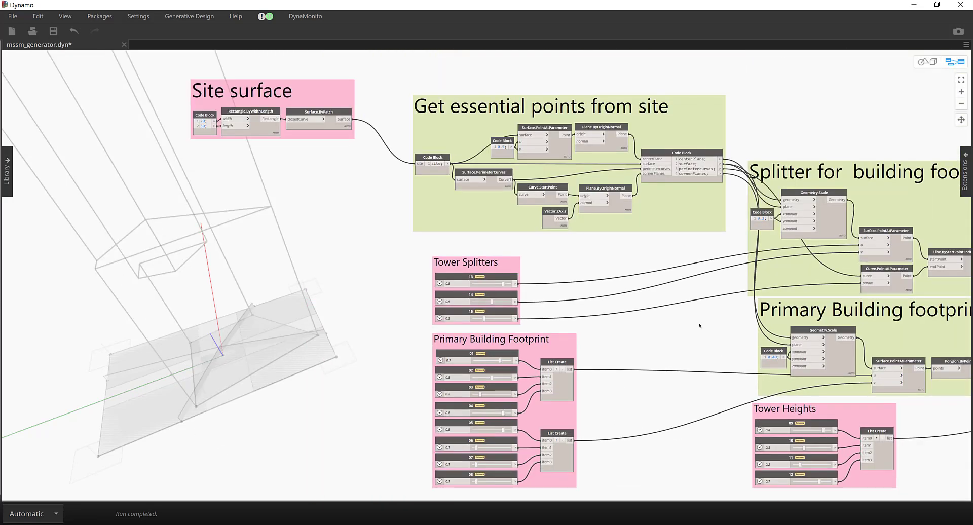
middle_drag(649, 328, 562, 338)
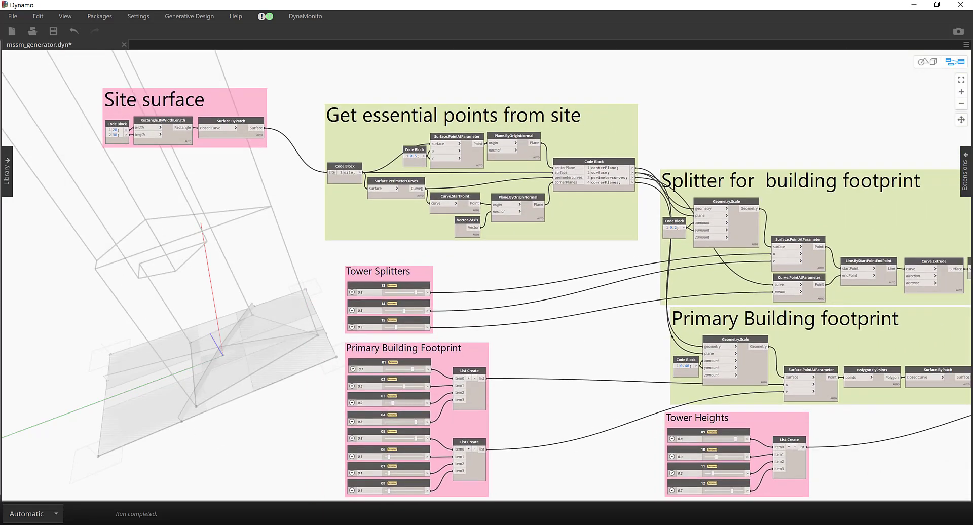
click(748, 371)
middle_drag(487, 317, 396, 309)
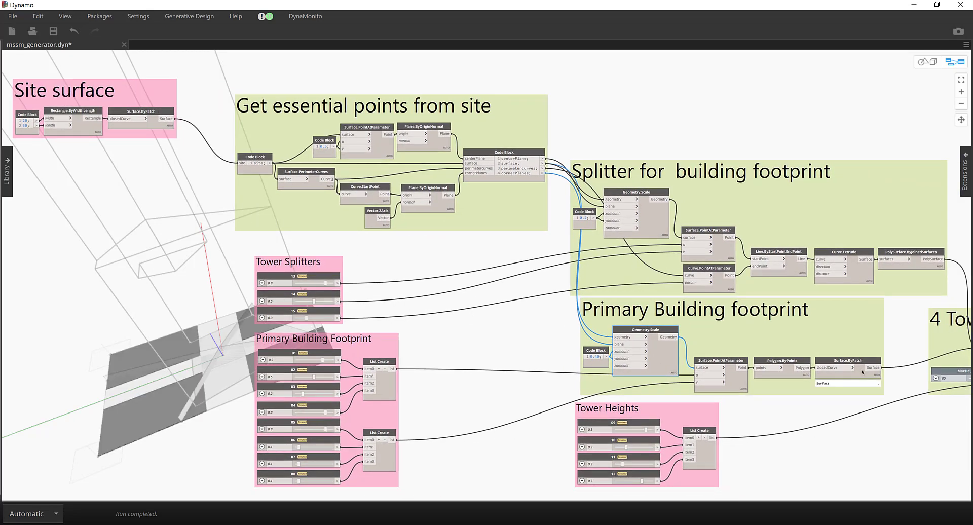
click(837, 374)
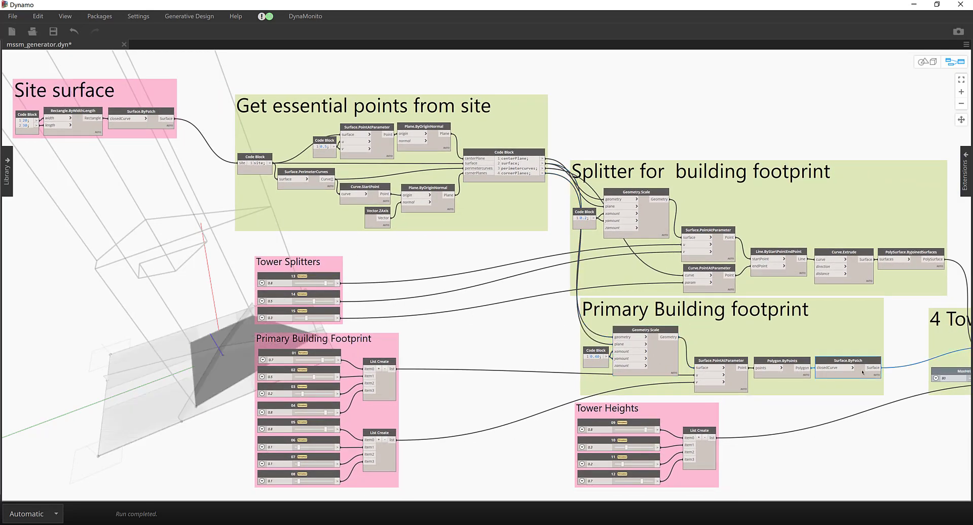
click(919, 264)
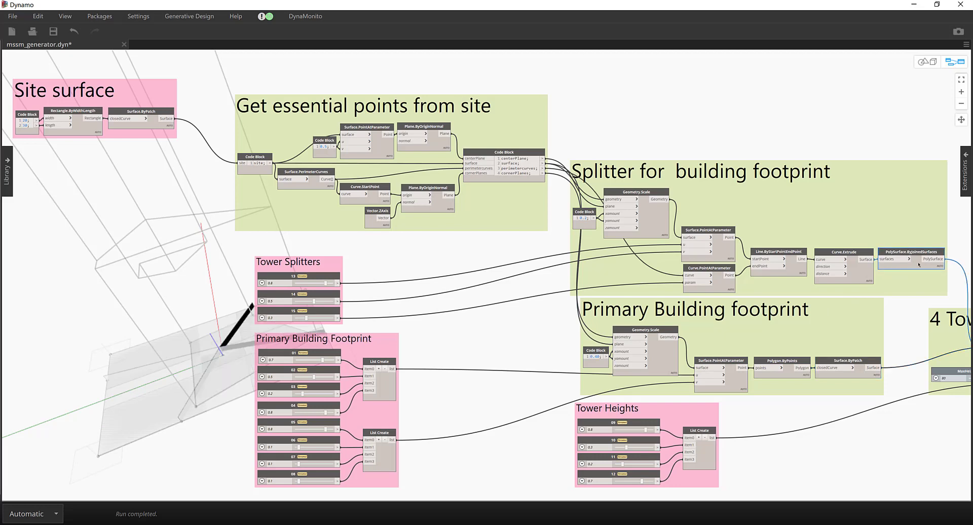
click(855, 269)
middle_drag(128, 449, 253, 407)
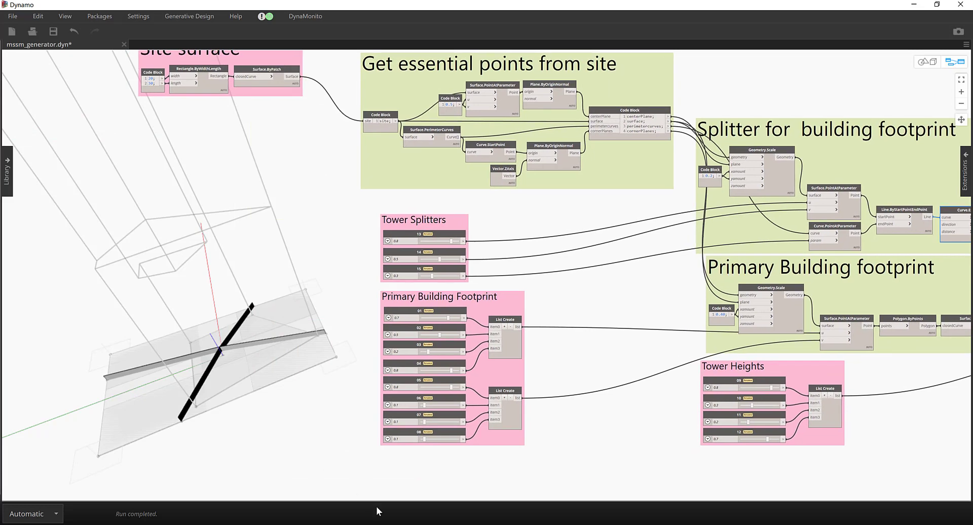
key(alt+Tab)
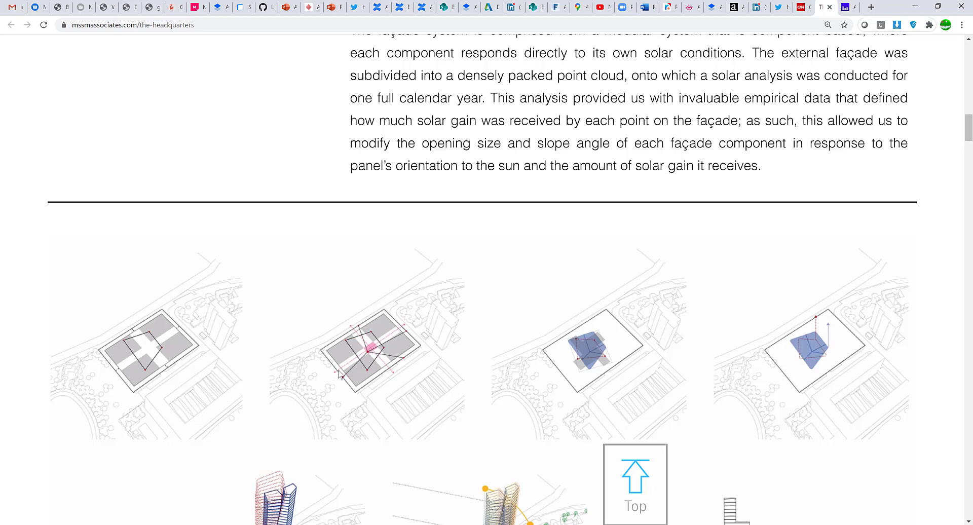
- Bring the Headquarters page's footprint polygon and pink splitter-axis diagrams into view
ctrl+scroll(329, 357, up, 5)
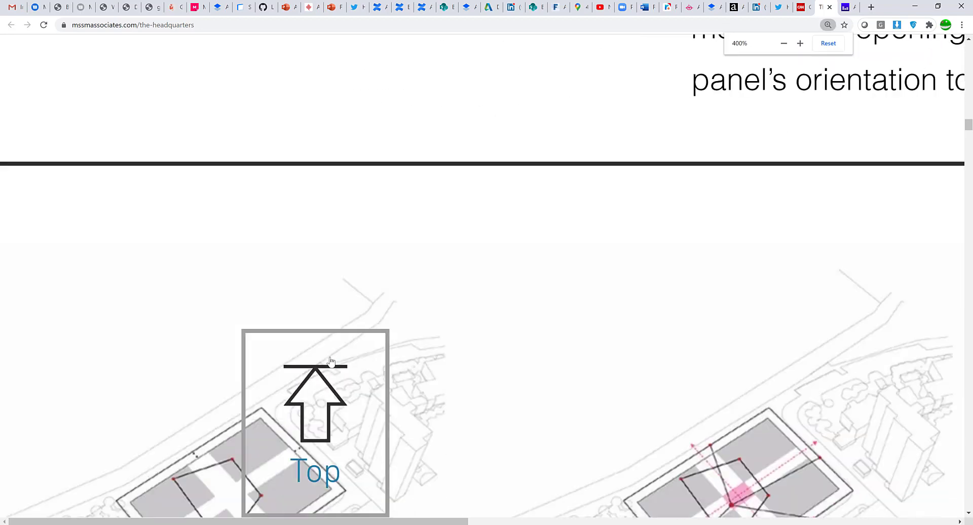
scroll(330, 361, down, 4)
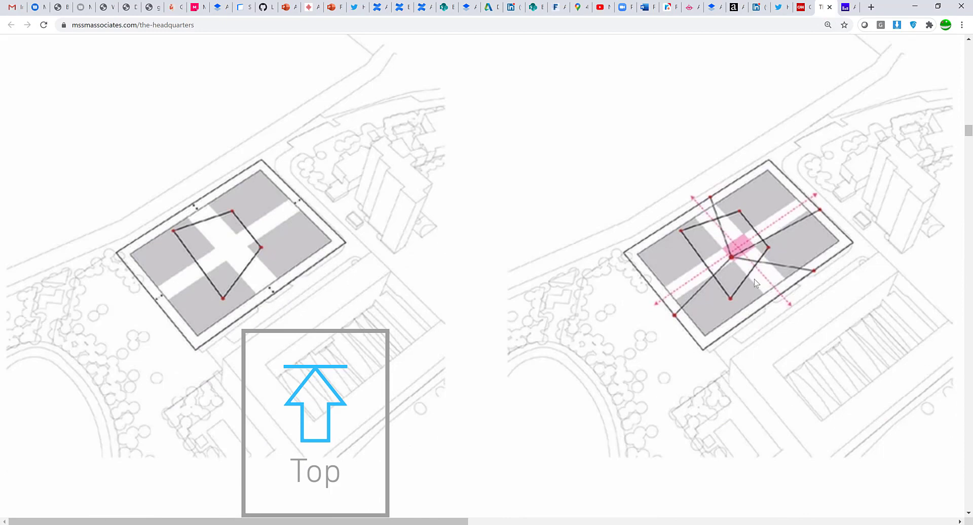
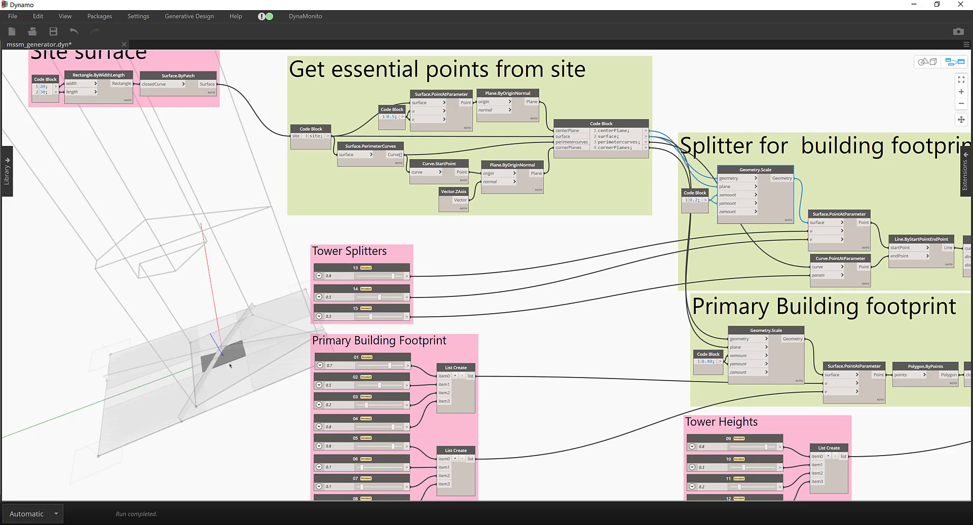
- Try values on the Tower Splitters, leaving splitter 13 at 0.8 and 14 at 0.1
middle_drag(594, 247, 522, 237)
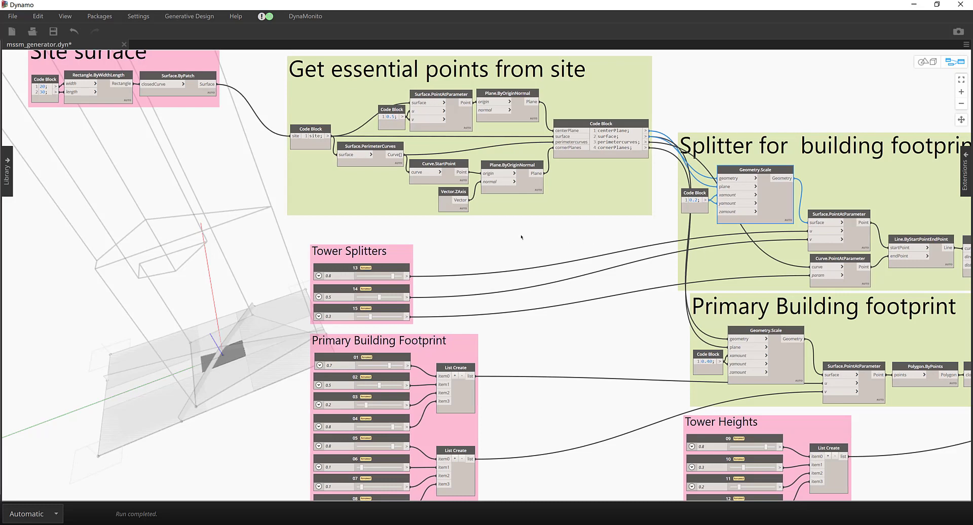
scroll(522, 238, up, 1)
click(836, 222)
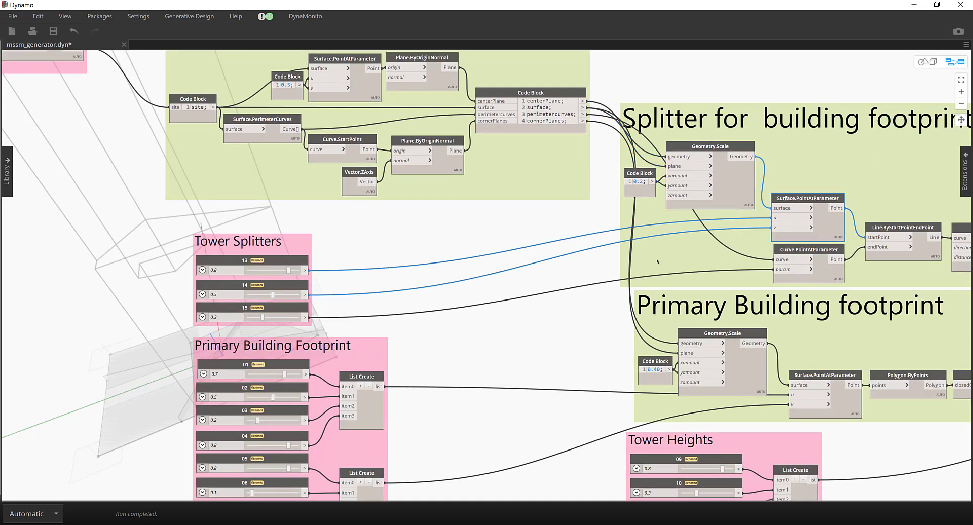
middle_drag(663, 277, 732, 263)
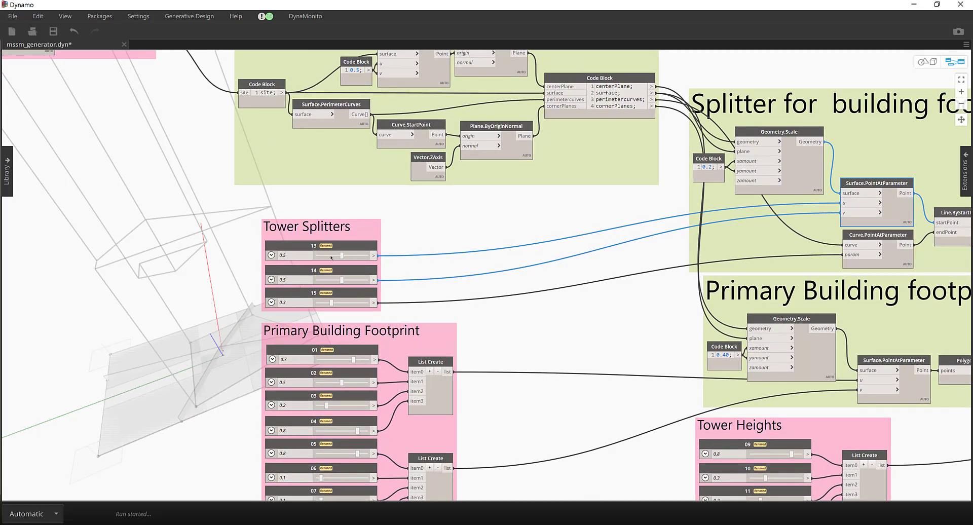
click(341, 258)
click(357, 256)
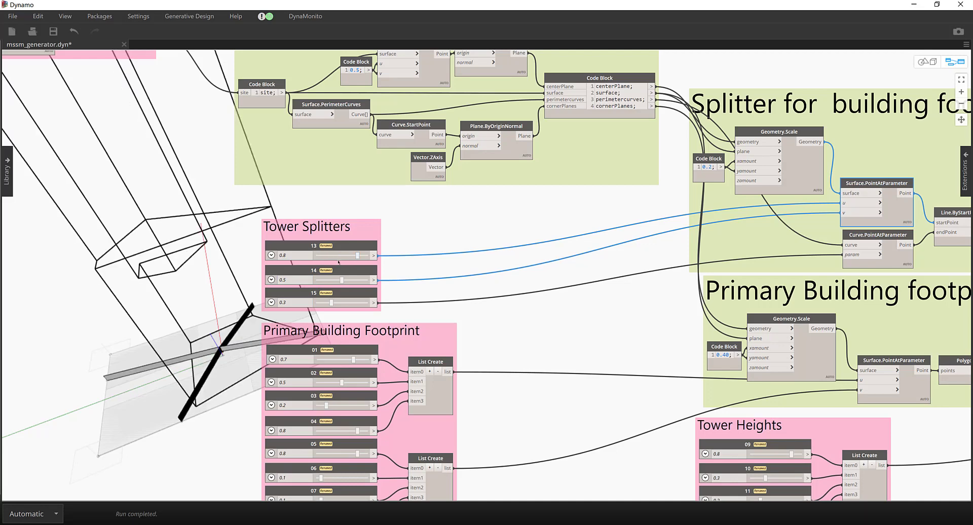
click(322, 280)
click(356, 304)
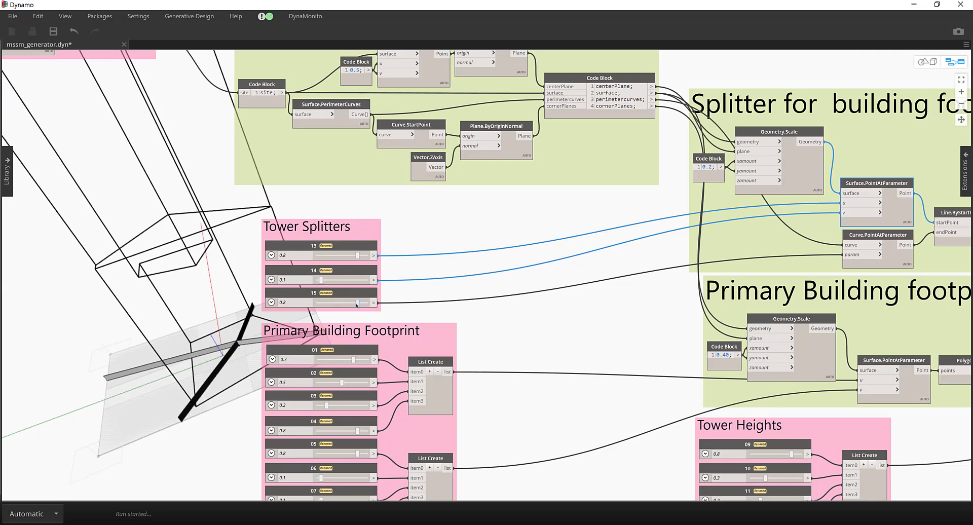
click(342, 303)
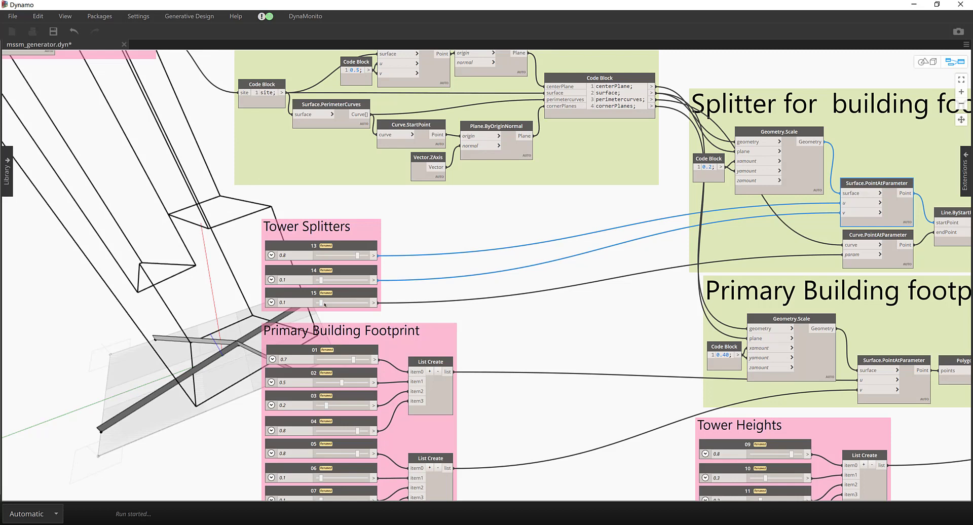
click(356, 303)
click(261, 346)
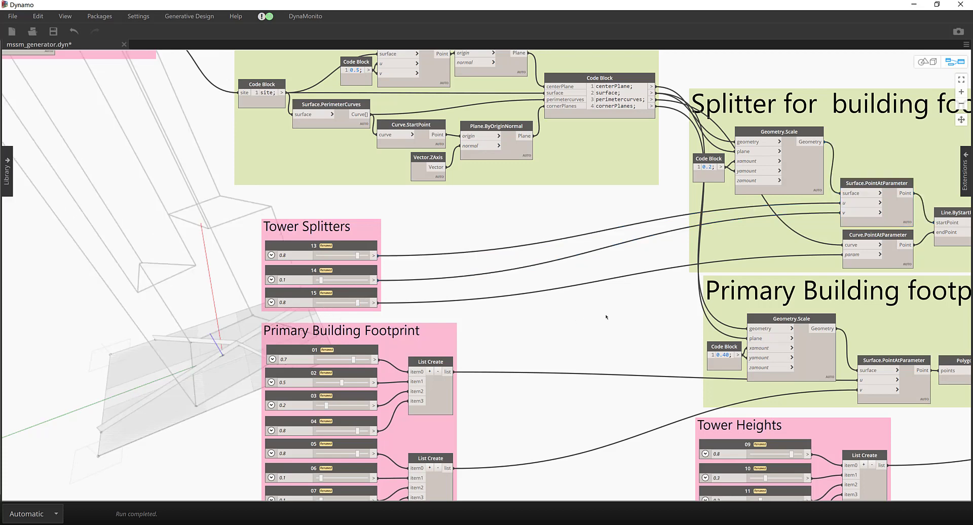
- Settle splitter 15 at 0.2 after briefly trying 0.4
middle_drag(881, 301, 836, 306)
click(846, 264)
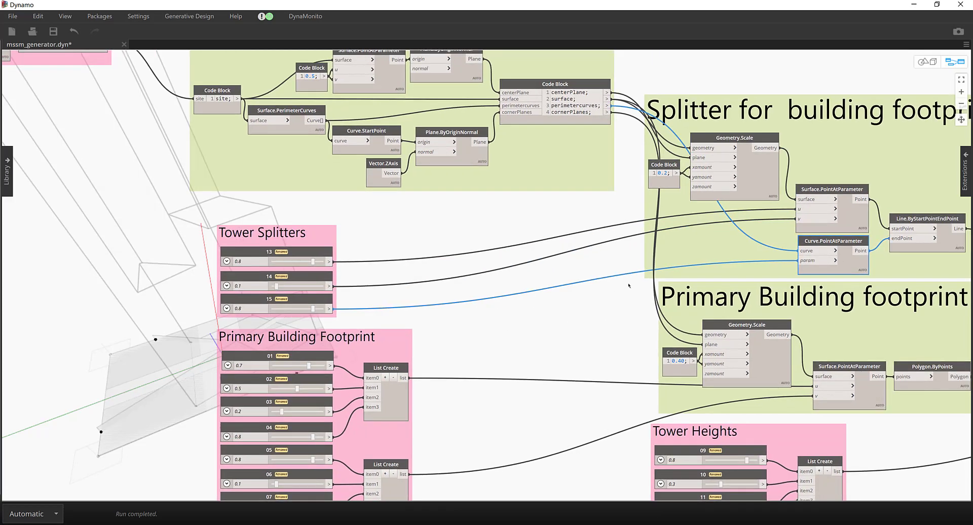
middle_drag(629, 287, 779, 267)
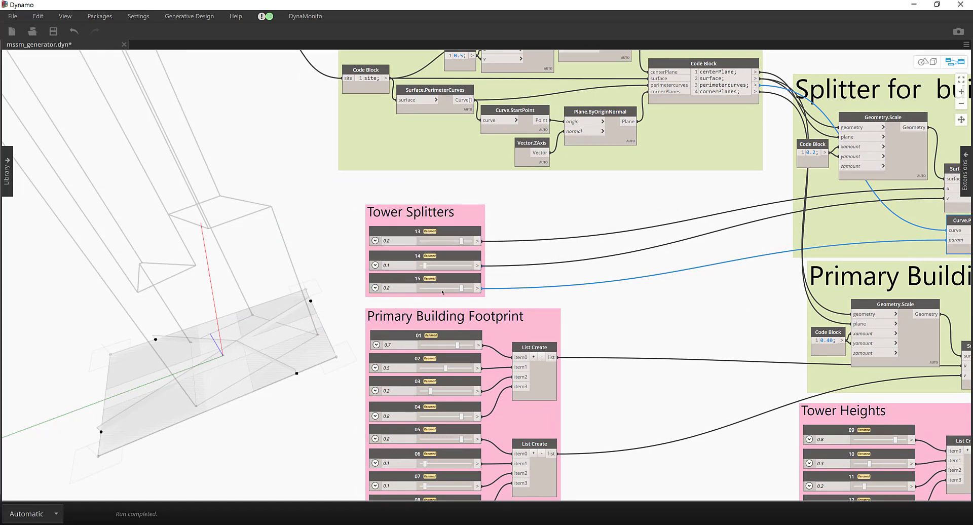
click(431, 289)
click(441, 289)
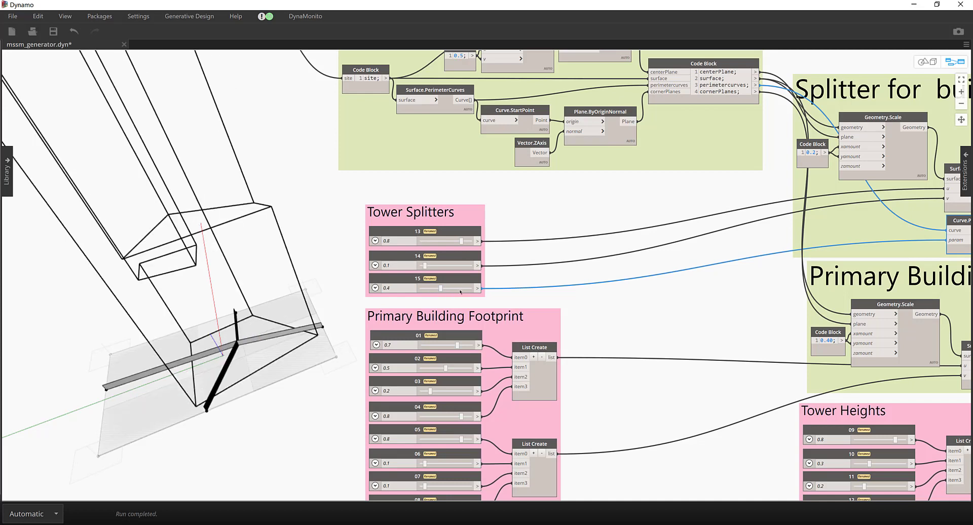
click(428, 289)
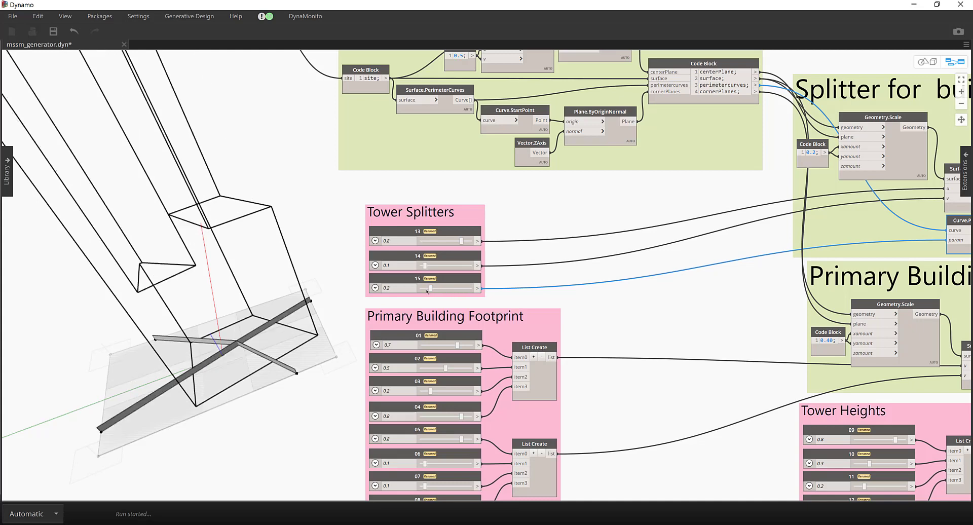
click(534, 230)
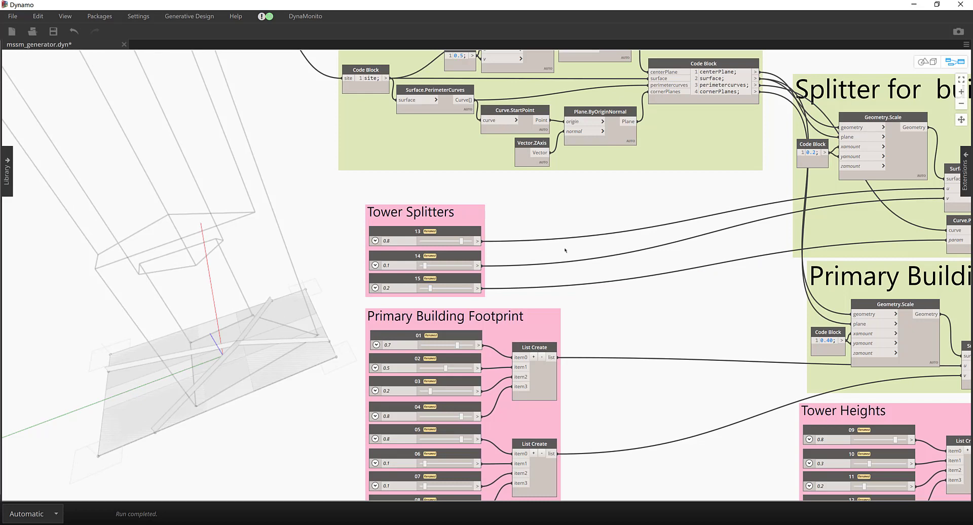
middle_drag(546, 286, 360, 298)
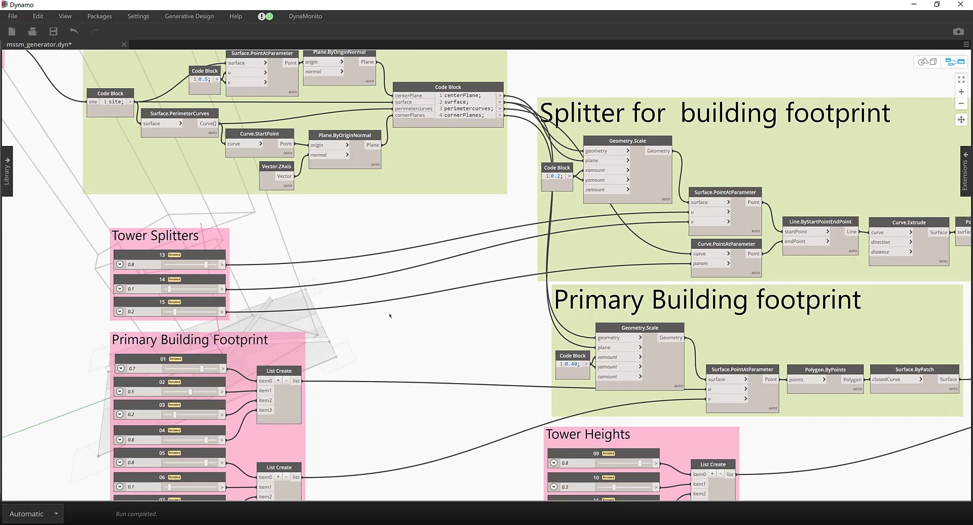
- Preview the Line.ByStartPointEndPoint, Curve.Extrude and PolySurface.ByJoinedSurfaces outputs, then reveal the Tower Heights and 4 Towers groups
middle_drag(404, 302, 227, 365)
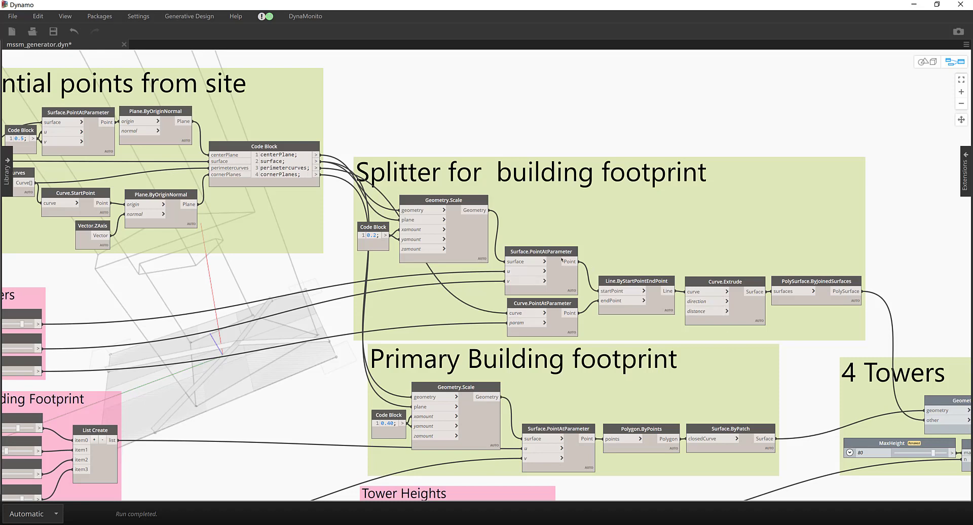
click(615, 280)
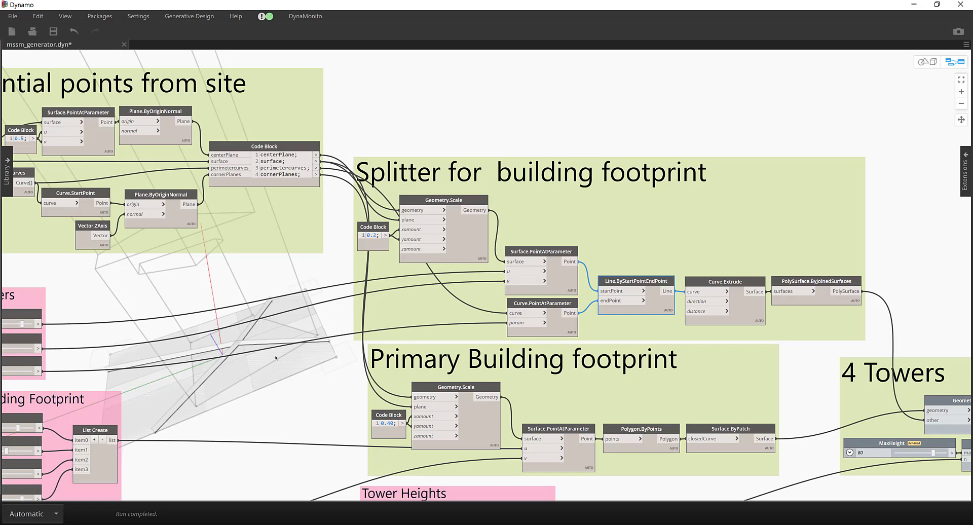
click(748, 308)
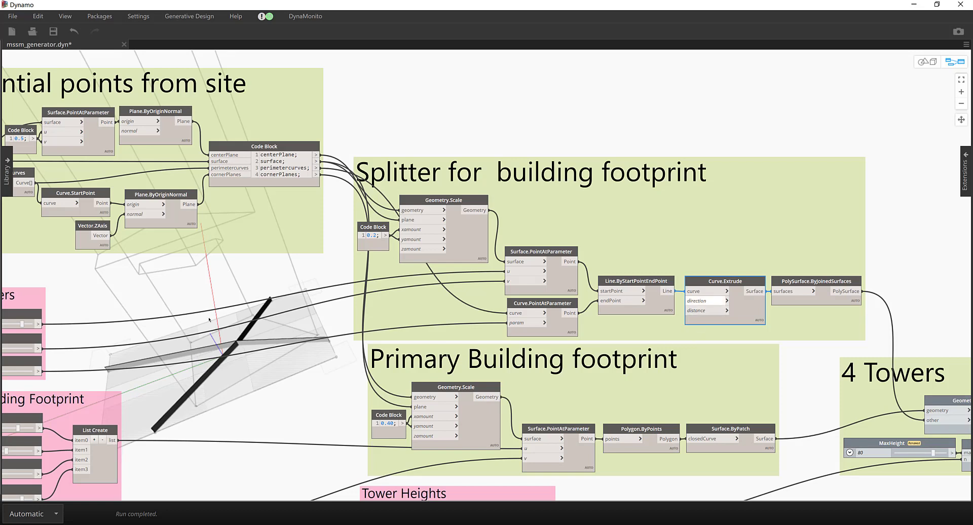
click(825, 301)
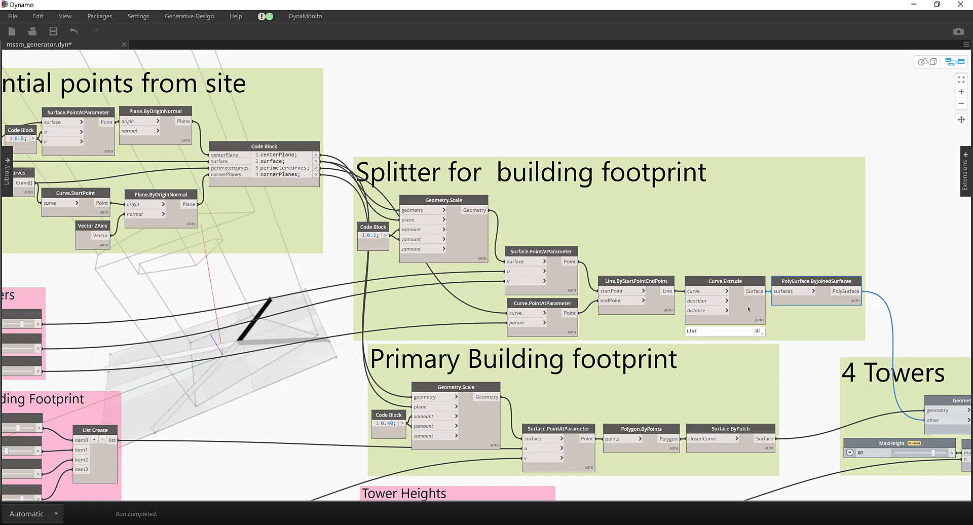
mouse_move(823, 301)
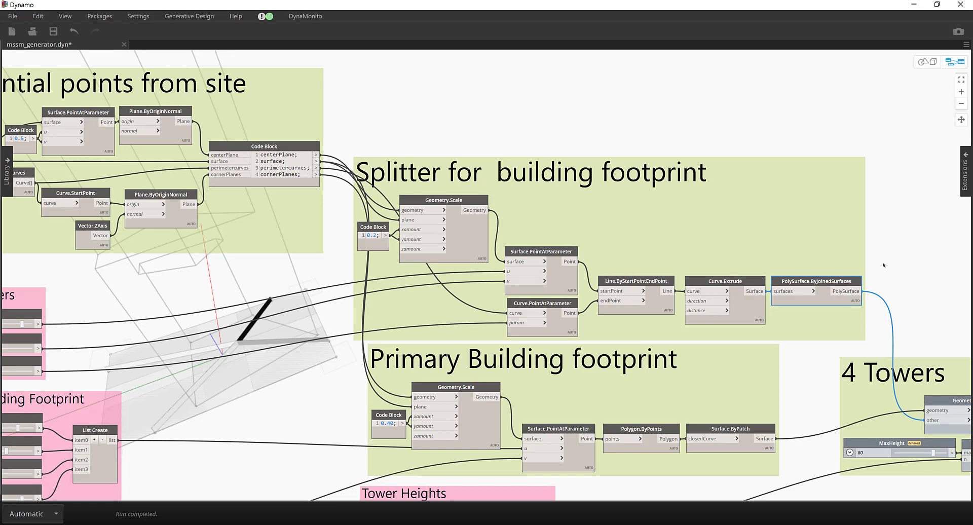
middle_drag(800, 266, 695, 182)
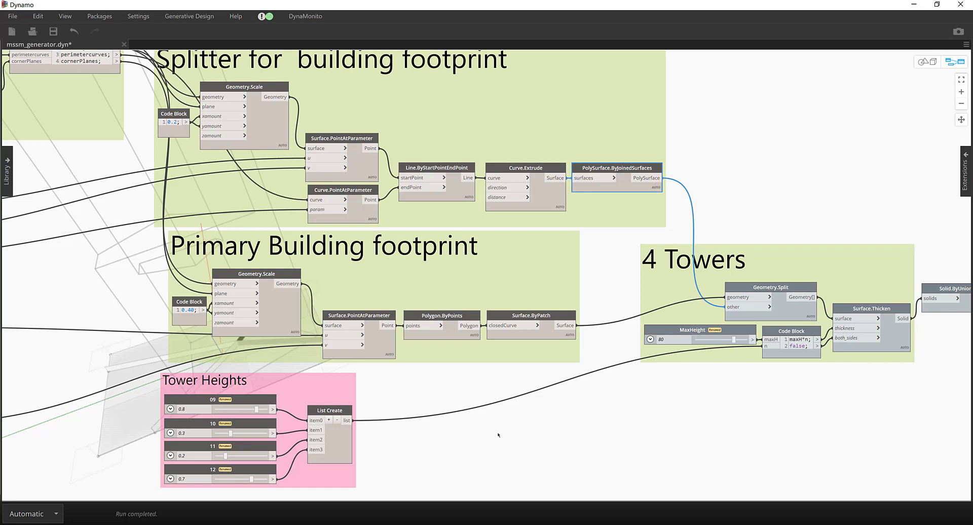
- Preview the Surface.ByPatch footprint and the joined splitter polysurface
click(547, 330)
middle_drag(435, 471, 554, 442)
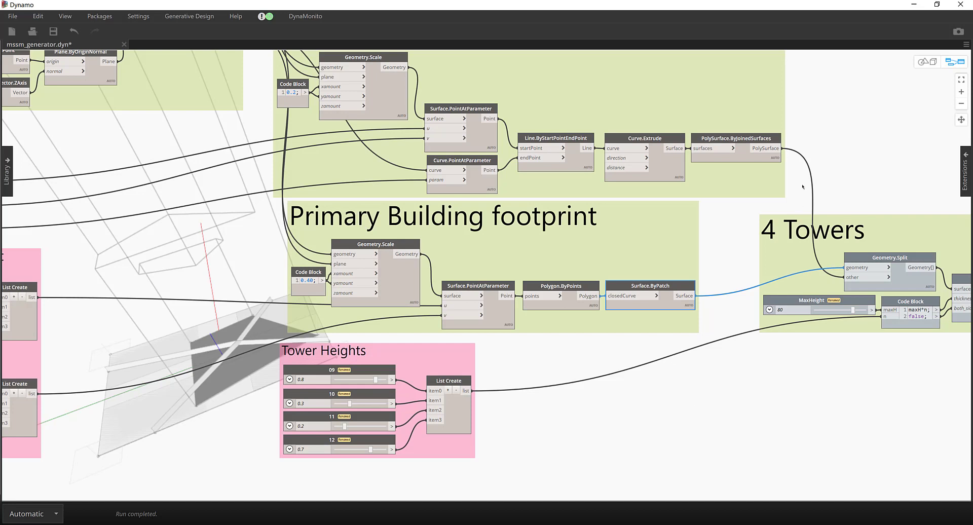
click(726, 160)
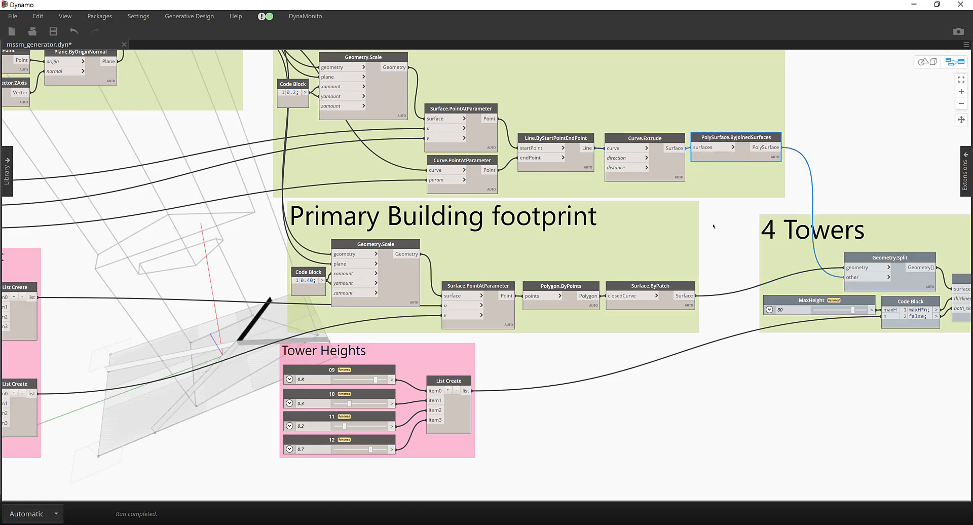
middle_drag(774, 355, 745, 220)
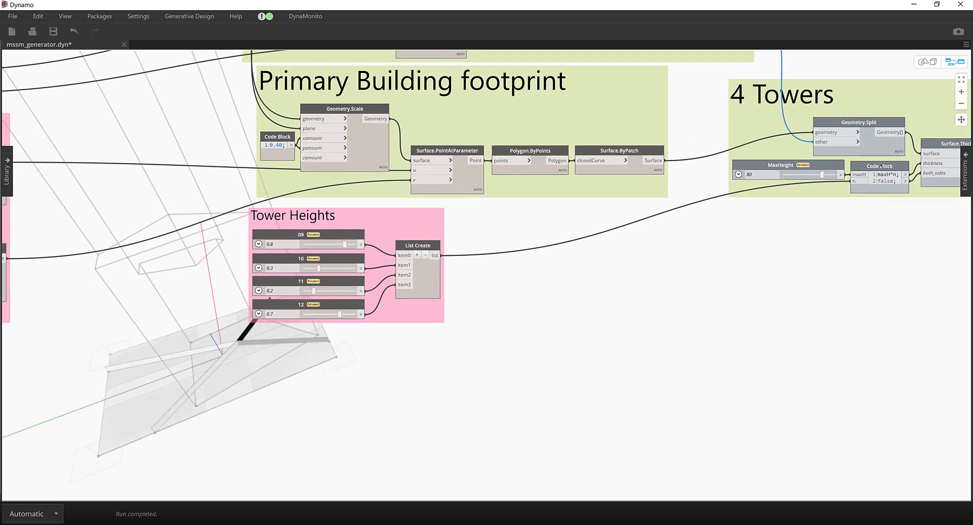
- Select Geometry.Split and pin its preview showing List (4) Surfaces
click(872, 146)
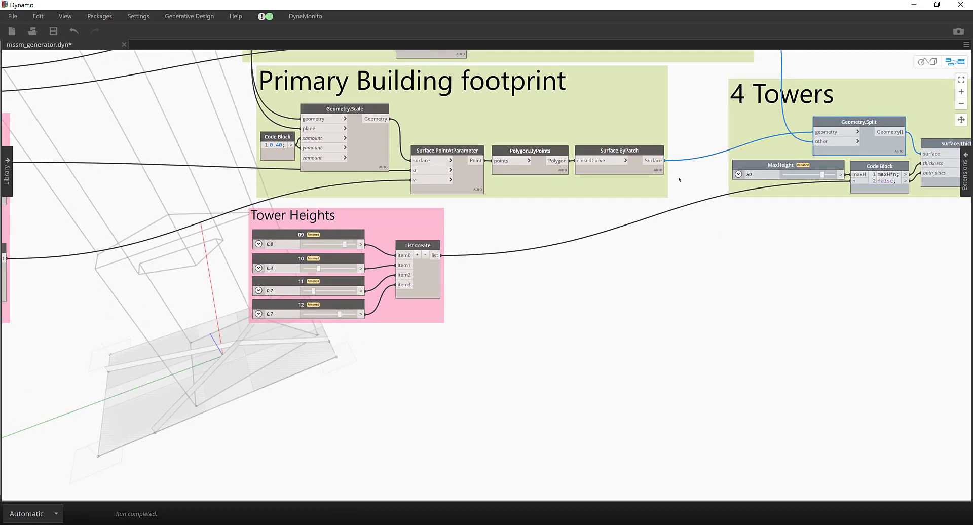
click(633, 171)
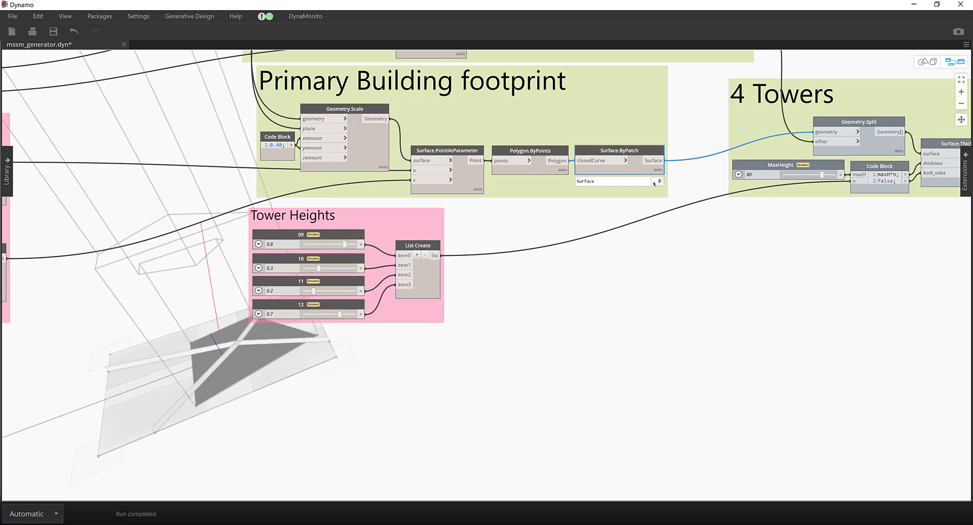
click(680, 201)
mouse_move(871, 146)
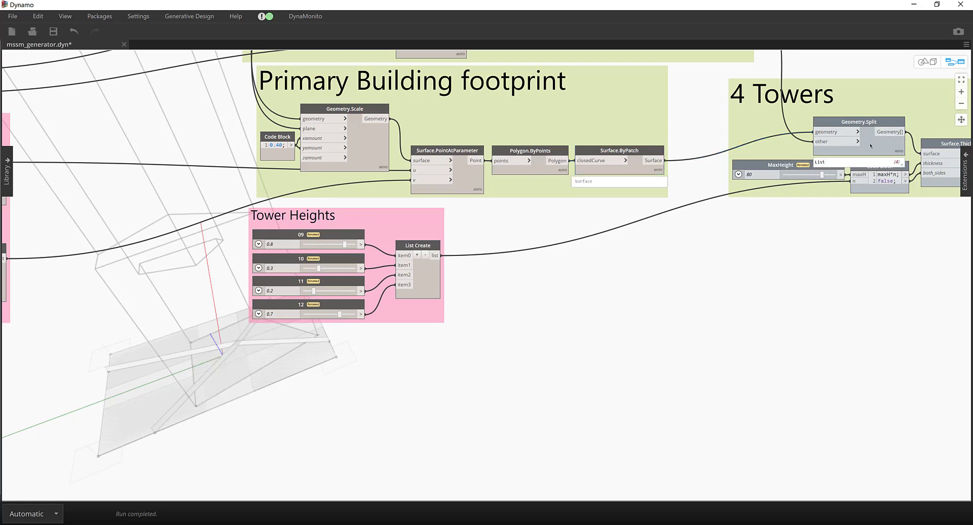
click(899, 162)
middle_drag(685, 282, 641, 377)
- Recheck the joined polysurface and Geometry.Split, then bring the Output group into view
click(684, 120)
mouse_move(678, 117)
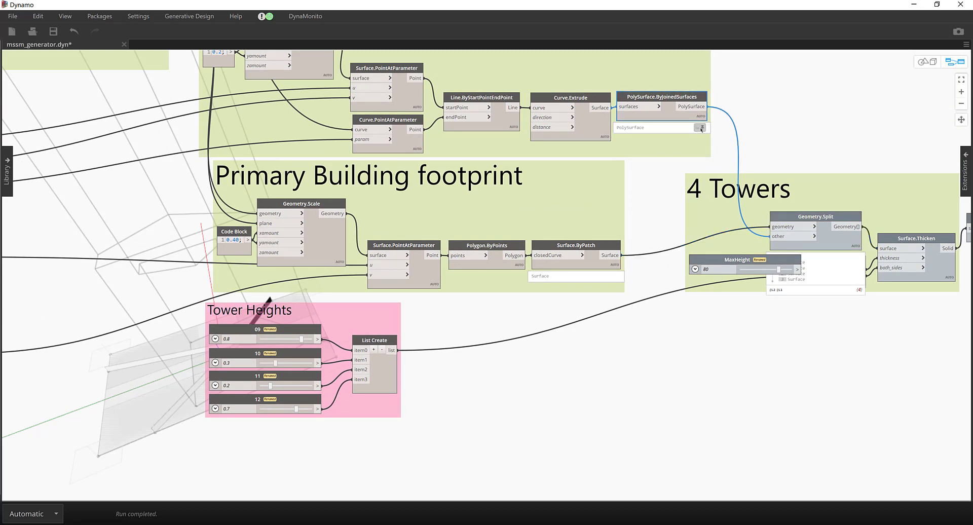
click(644, 230)
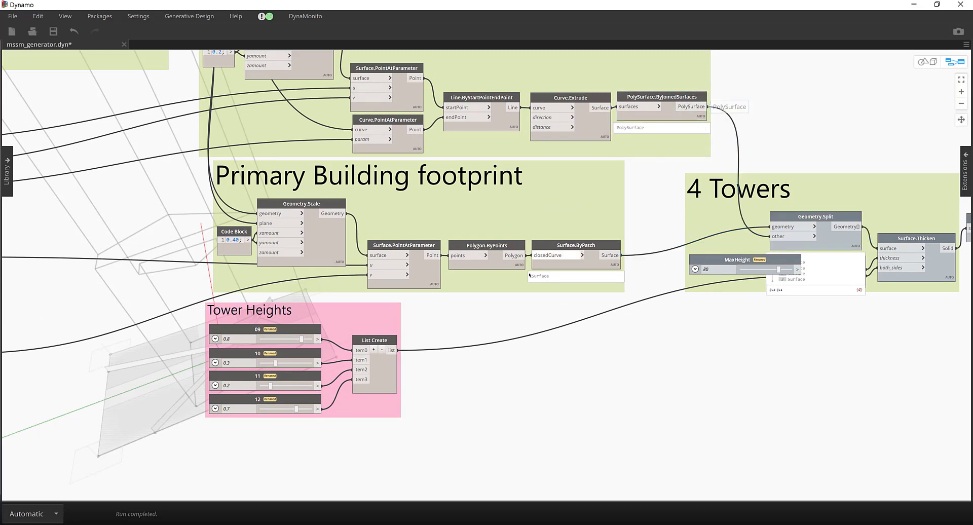
mouse_move(848, 238)
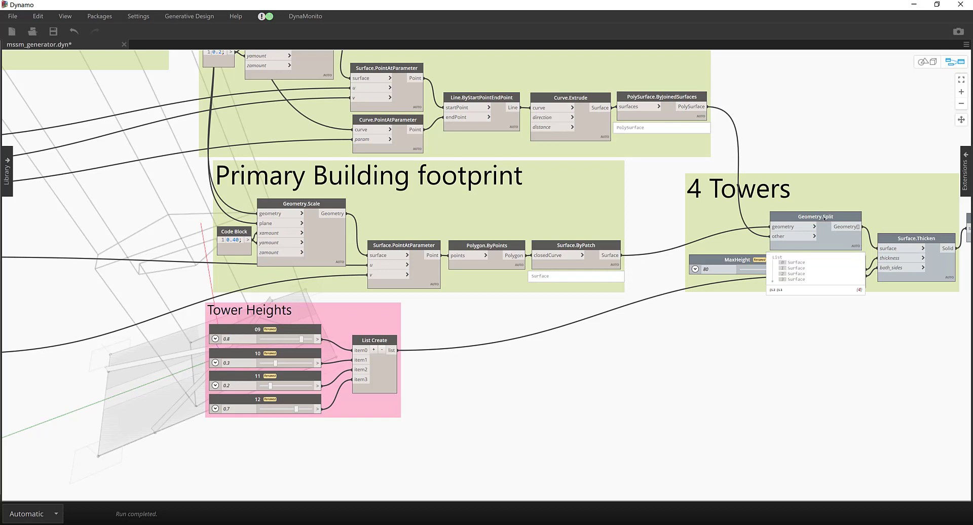
mouse_move(815, 269)
click(839, 237)
middle_drag(799, 330, 445, 298)
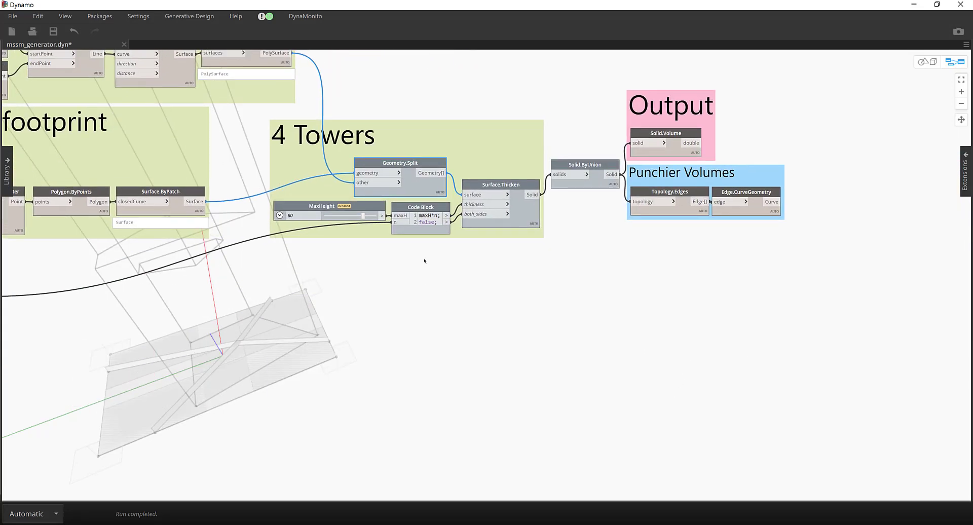
- Select the 4 Towers nodes and show geometry preview for all of them
mouse_move(418, 190)
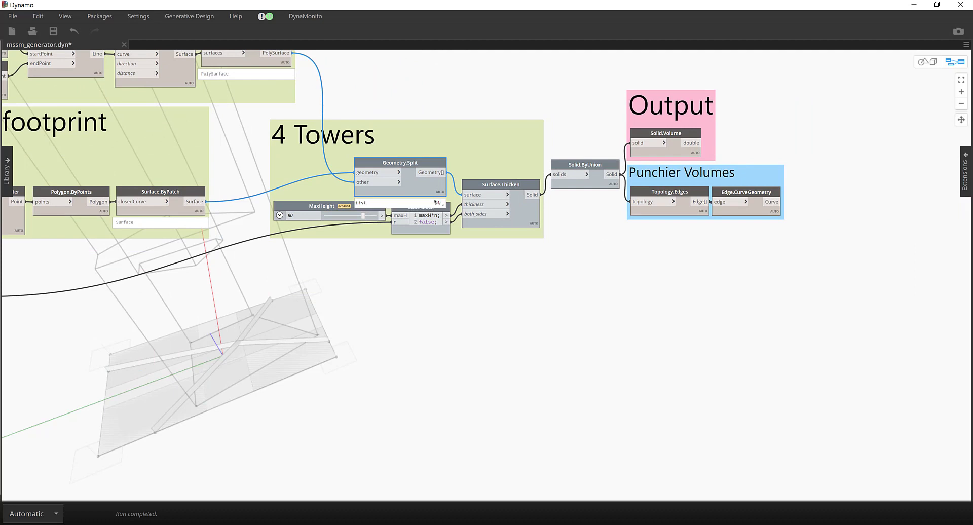
mouse_move(437, 203)
click(483, 134)
right_click(415, 194)
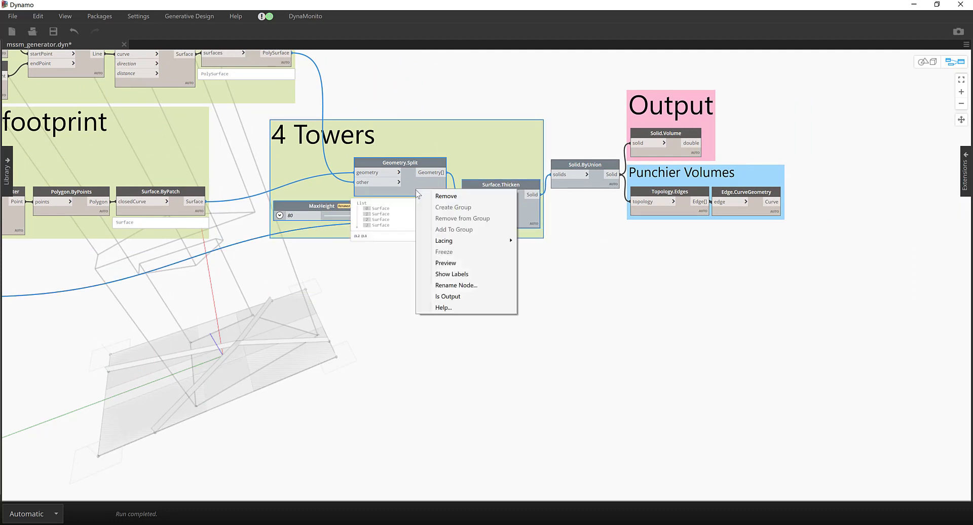
click(611, 307)
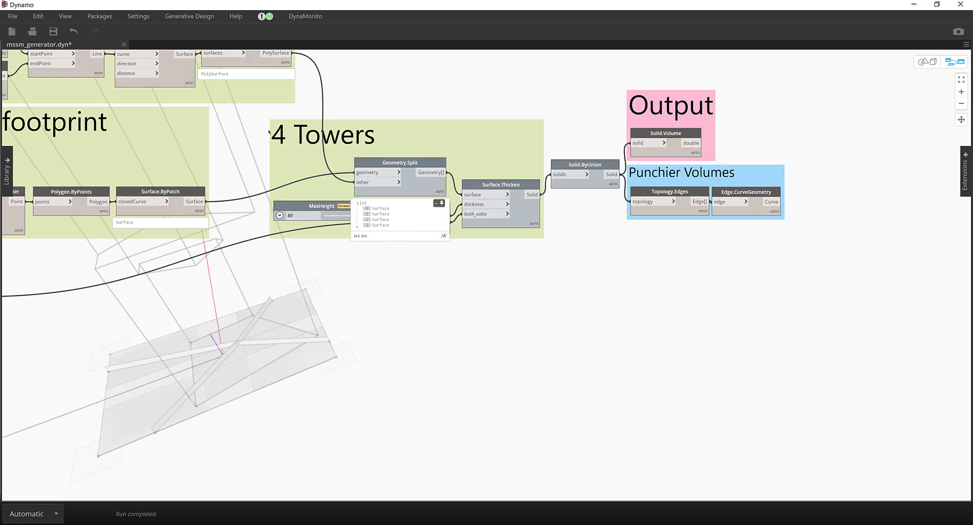
drag(302, 92, 566, 283)
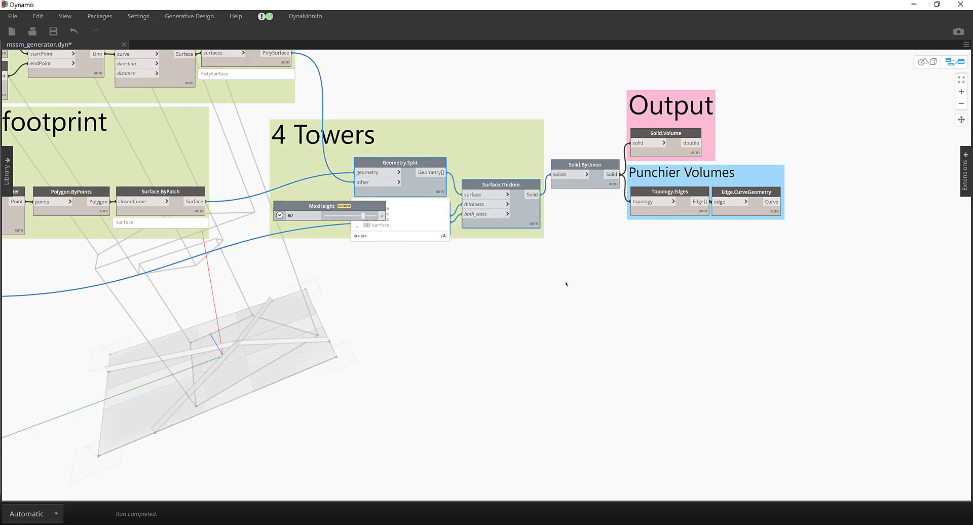
right_click(567, 283)
click(640, 324)
click(458, 308)
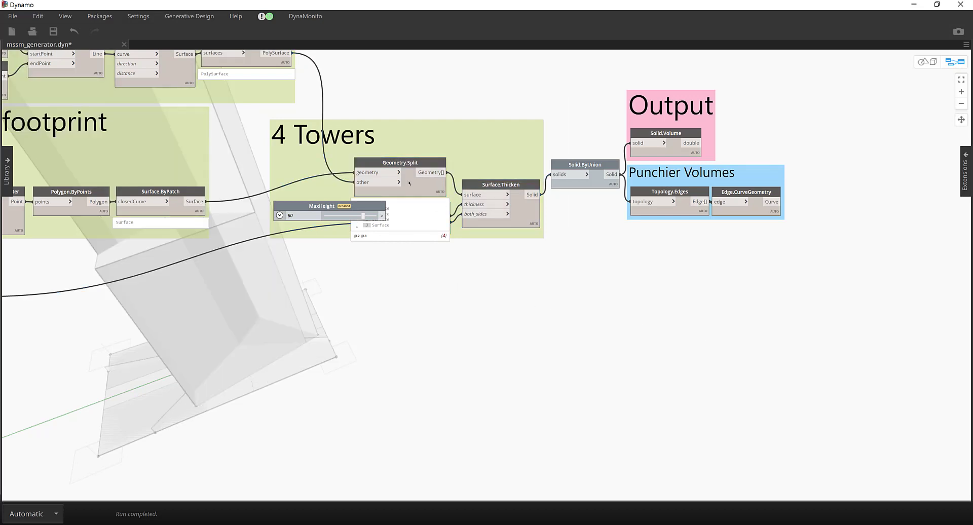
- Turn off Surface.Thicken's preview and inspect the four Geometry.Split surfaces
click(409, 183)
right_click(524, 217)
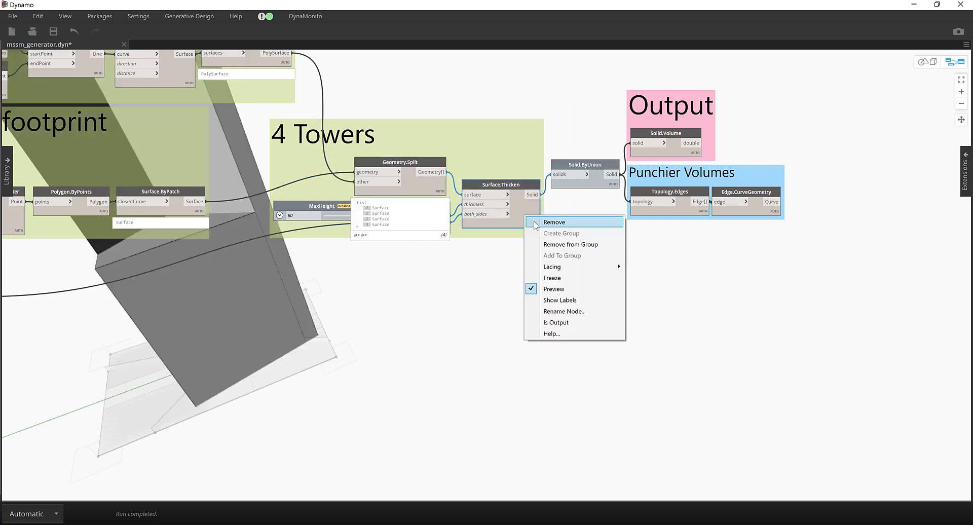
click(548, 289)
click(478, 251)
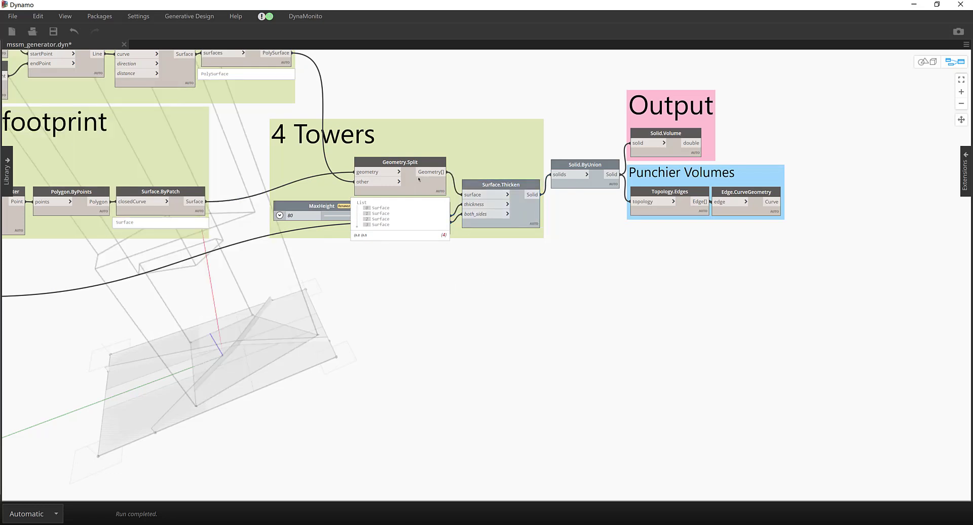
click(413, 191)
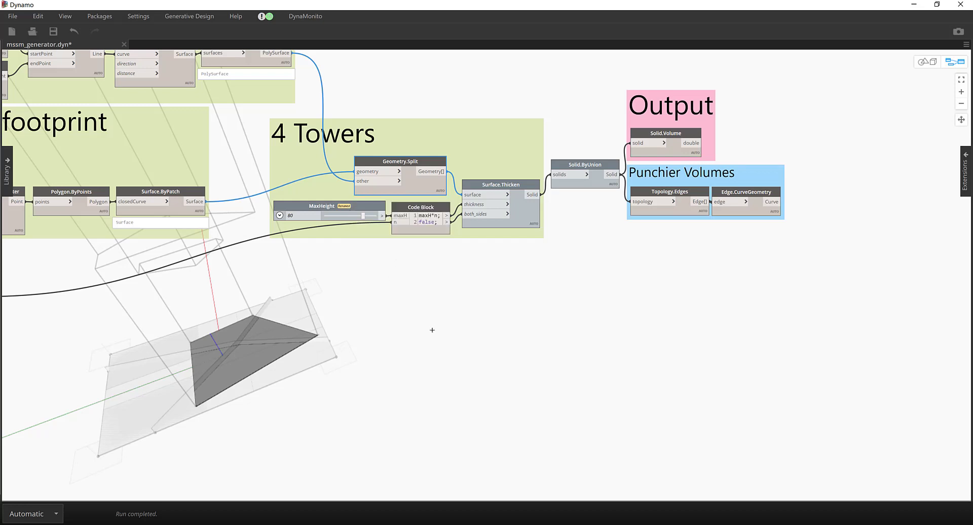
click(458, 279)
- Add a Surface.PerimeterCurves node fed by Geometry.Split and inspect the outlines in 3D
right_click(457, 278)
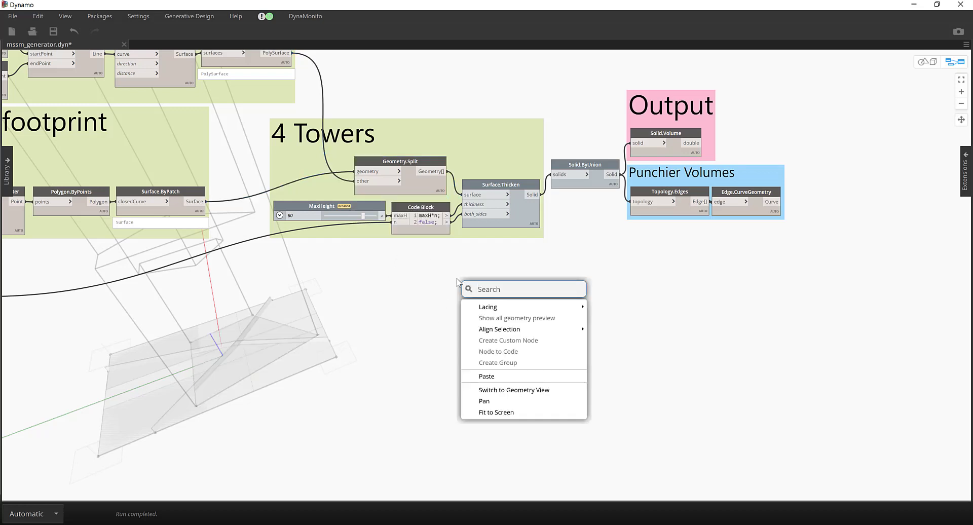
text(perimet)
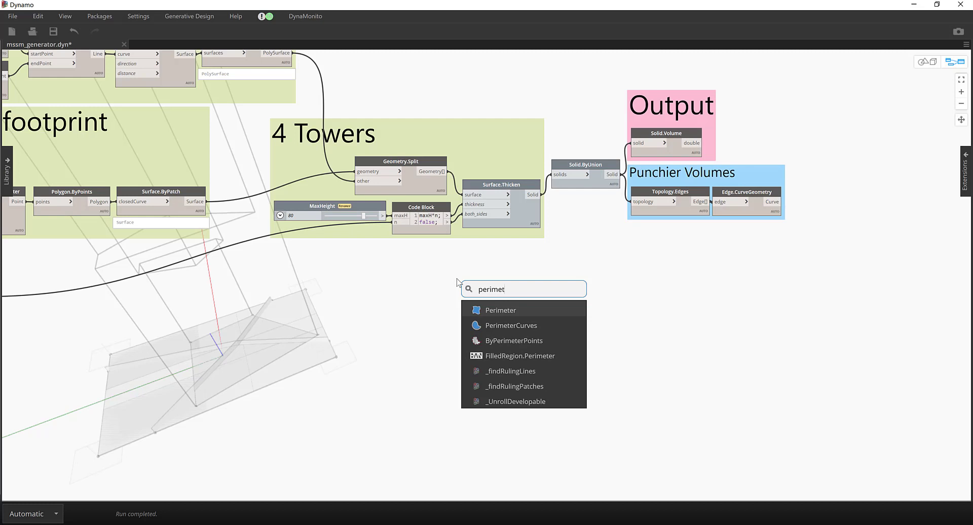
click(484, 323)
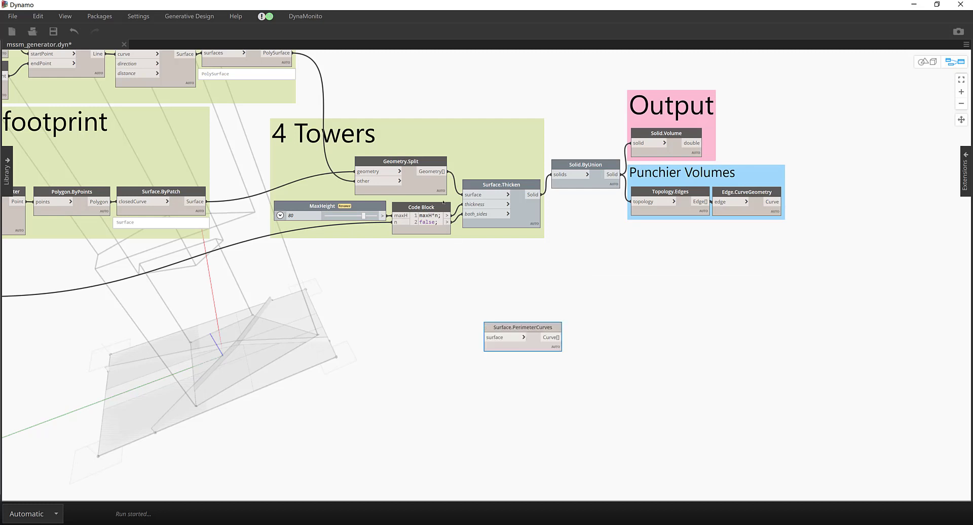
drag(446, 172, 494, 338)
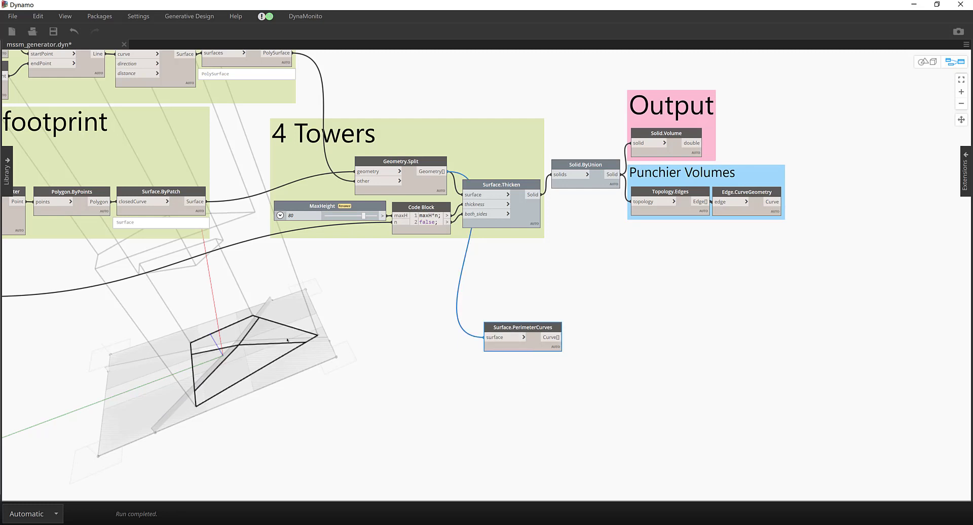
key(ctrl+b)
right_drag(292, 423, 288, 431)
middle_drag(314, 422, 349, 414)
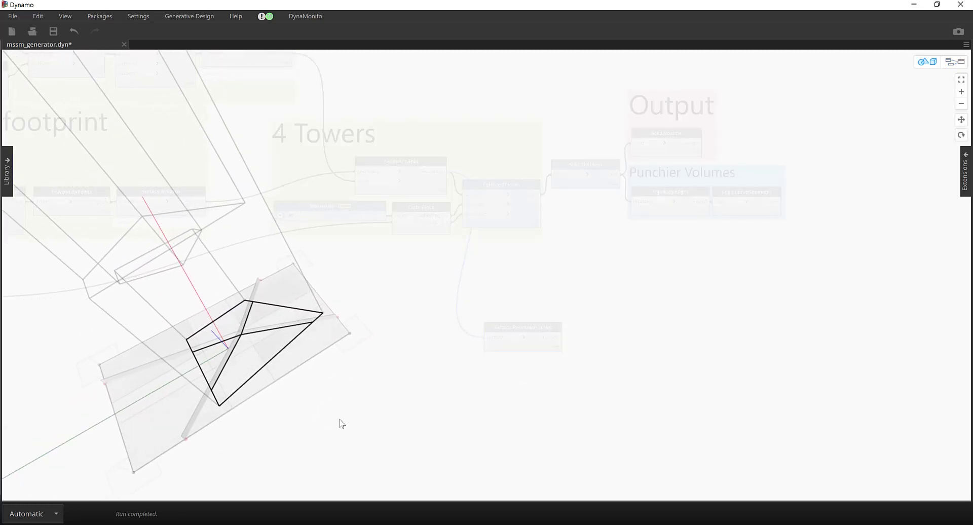
key(ctrl+b)
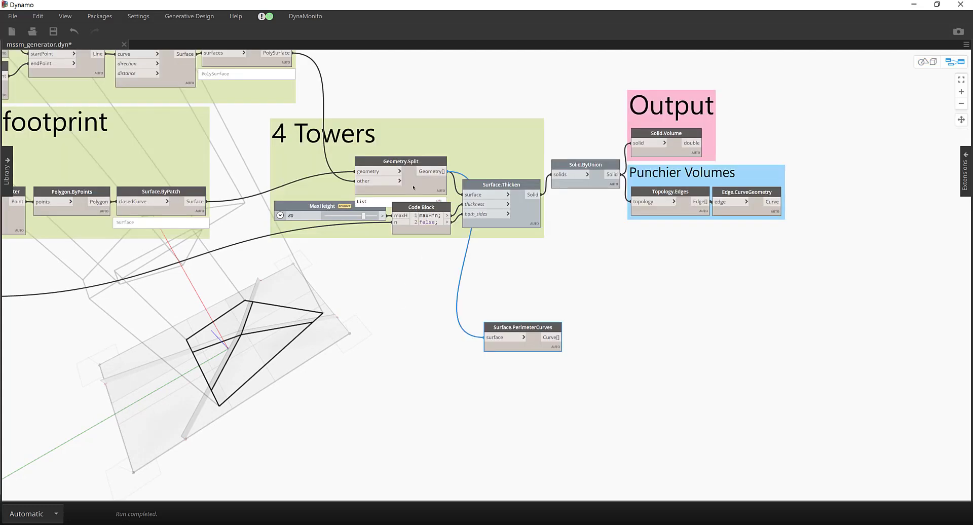
- Re-enable Preview on the Surface.Thicken node
drag(420, 171, 422, 170)
click(520, 209)
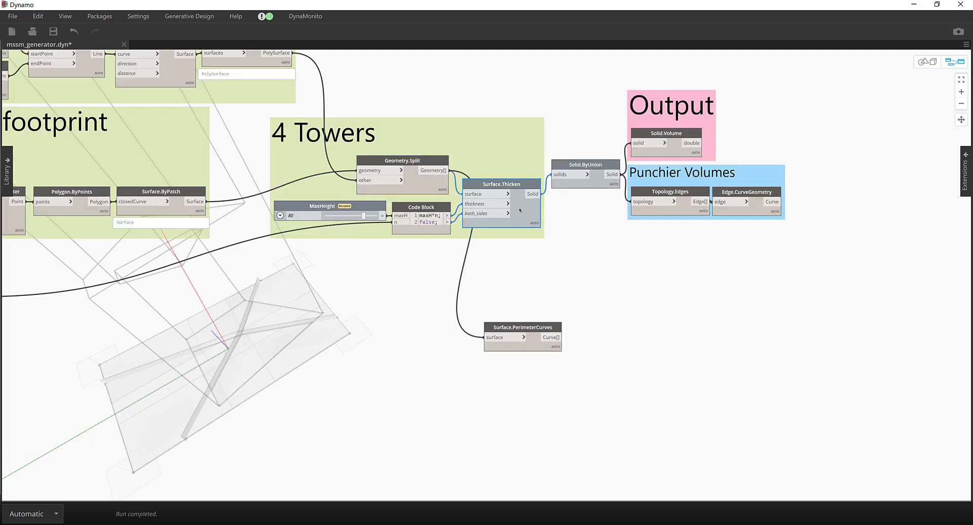
right_click(520, 209)
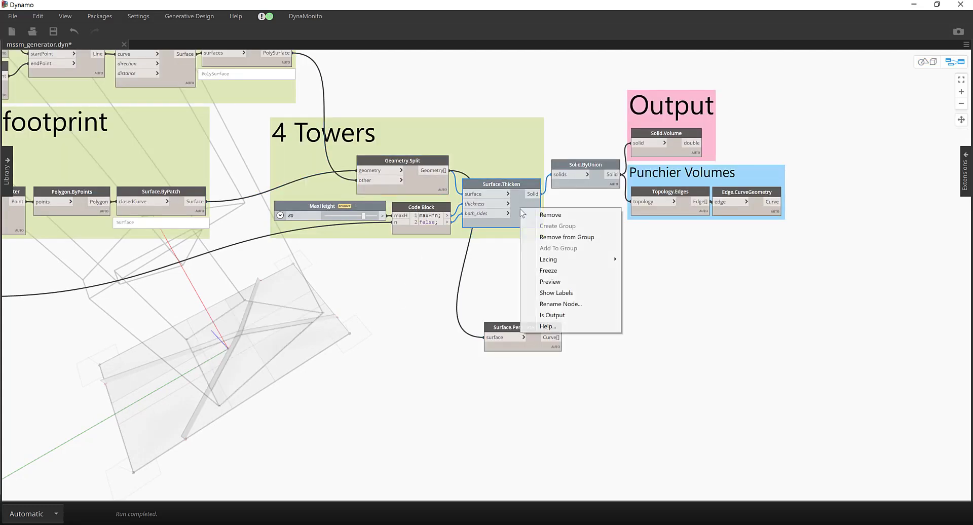
click(541, 282)
- Set tower heights 09, 10 and 12 to 0.3, 0.1 and 0.3
click(533, 282)
middle_drag(521, 279, 677, 274)
middle_drag(538, 289, 800, 283)
mouse_move(290, 250)
mouse_down()
mouse_move(303, 268)
mouse_move(281, 266)
mouse_move(295, 256)
mouse_up()
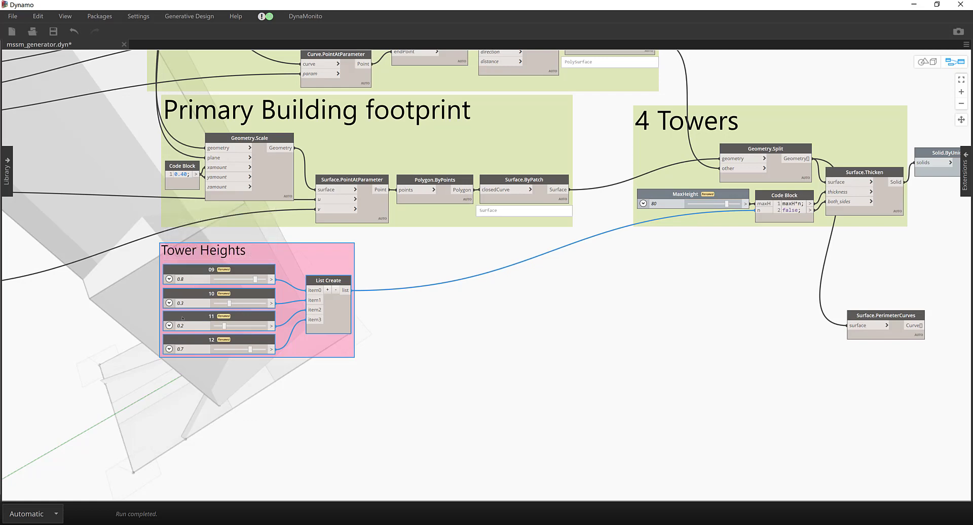
middle_drag(392, 335, 569, 206)
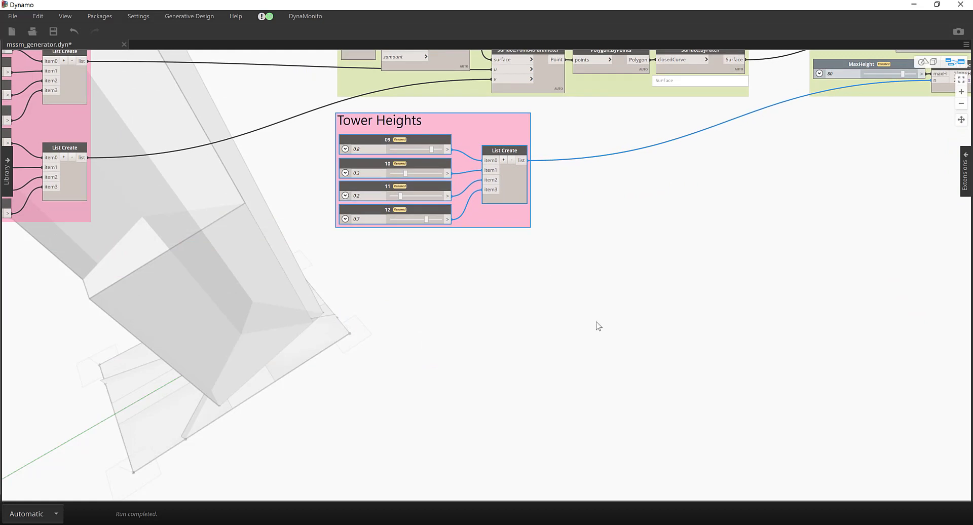
key(ctrl+b)
scroll(599, 325, down, 3)
middle_drag(598, 324, 633, 373)
key(ctrl+b)
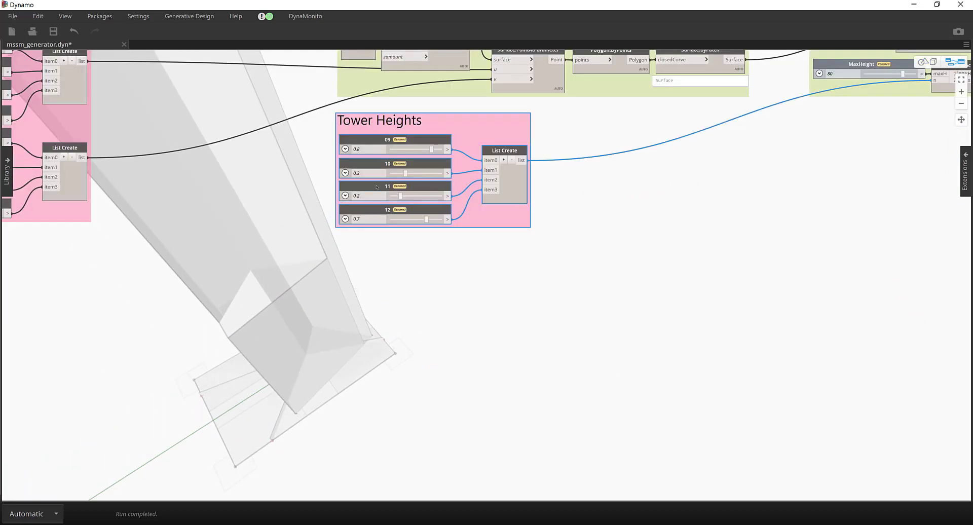
click(421, 173)
click(396, 174)
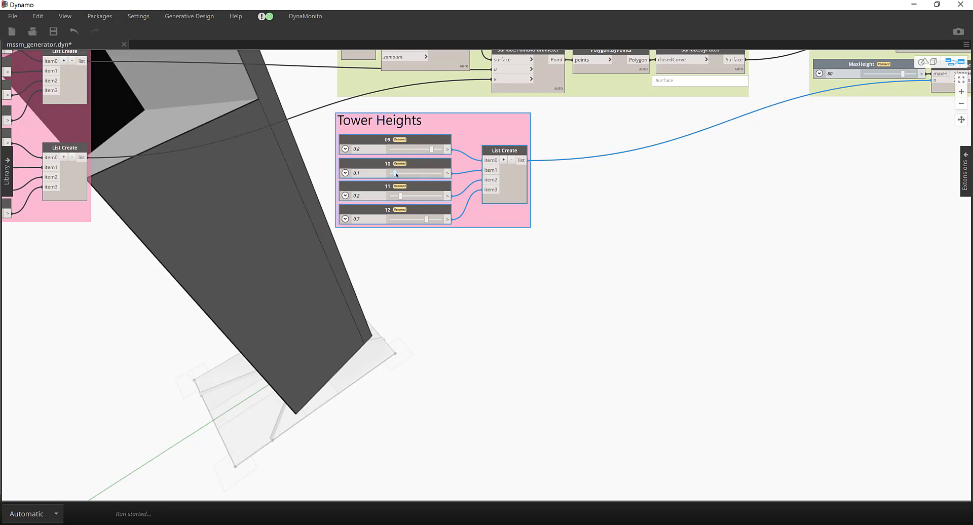
click(405, 149)
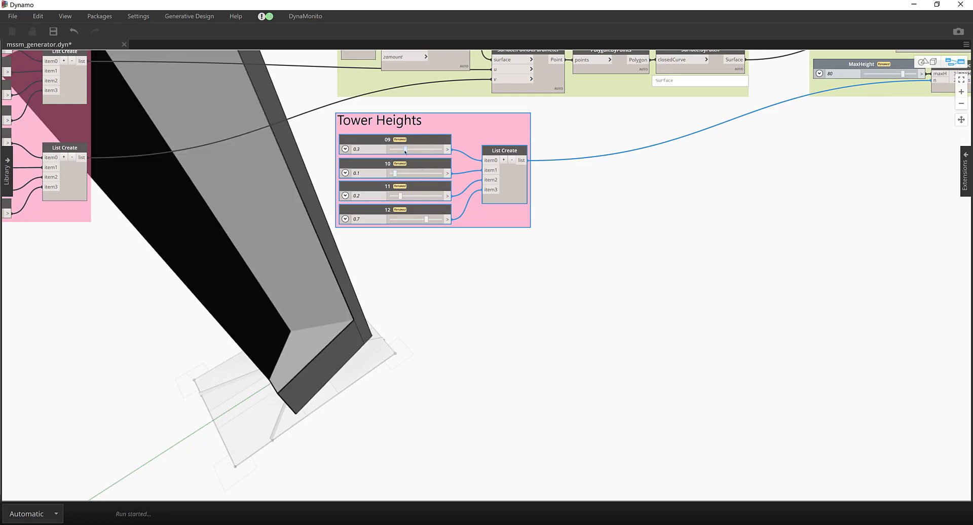
click(404, 220)
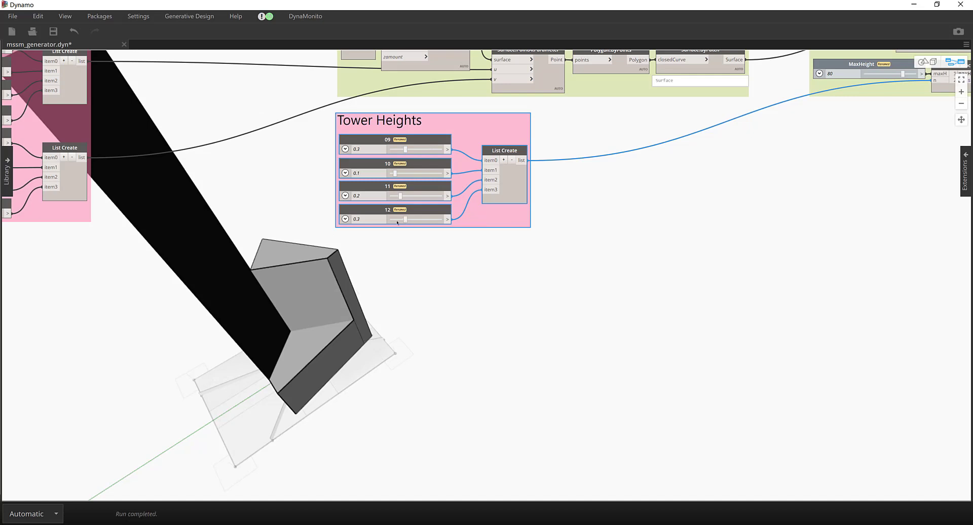
click(440, 290)
middle_drag(596, 271, 118, 375)
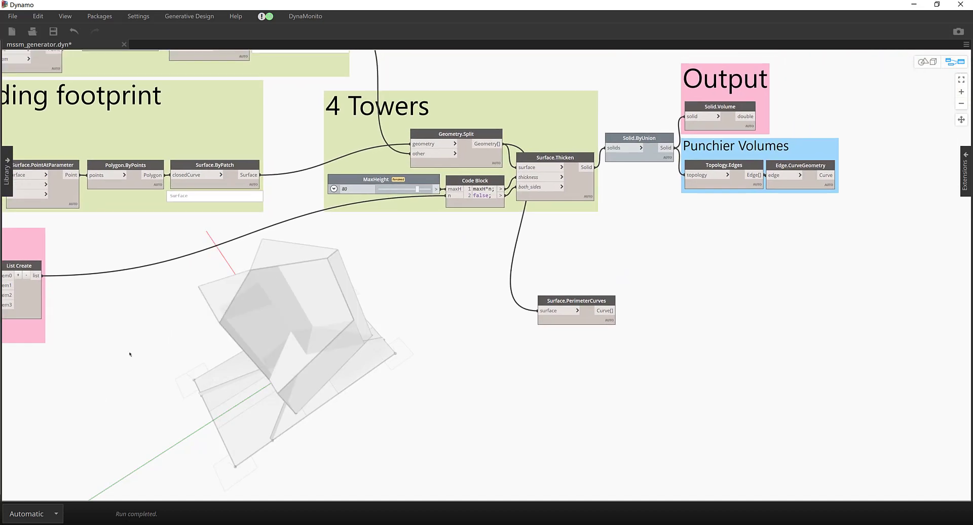
- Try MaxHeight at 60, 30 and 90, then enter 100 as its value
scroll(336, 176, up, 3)
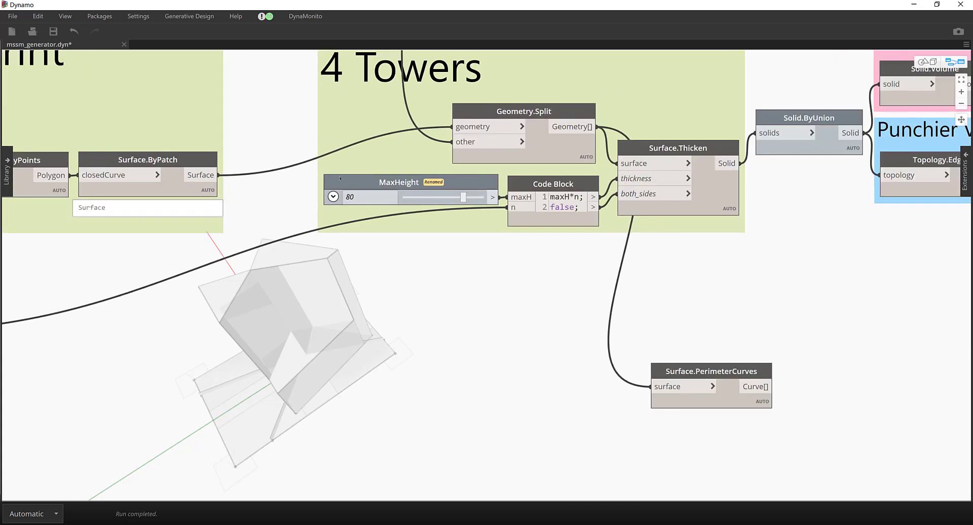
middle_drag(182, 287, 585, 179)
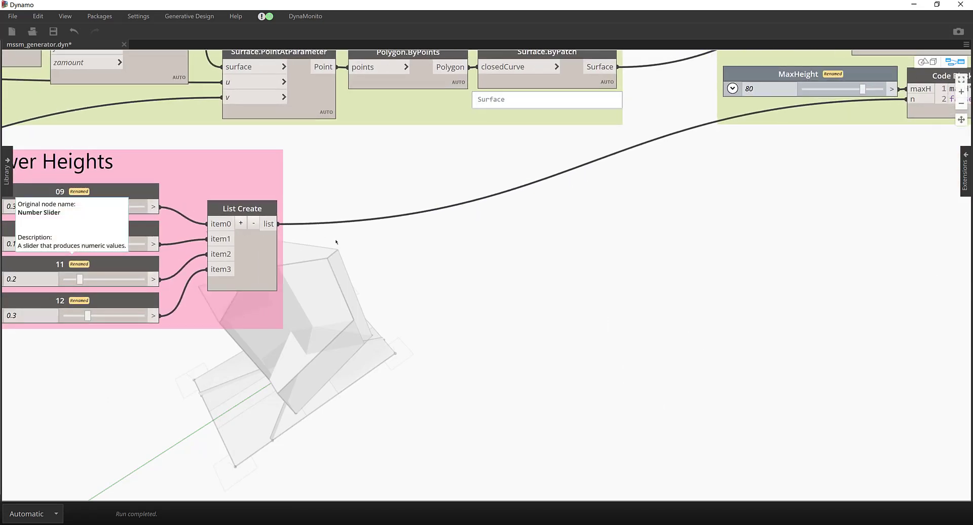
middle_drag(401, 232, 93, 228)
middle_drag(420, 209, 361, 259)
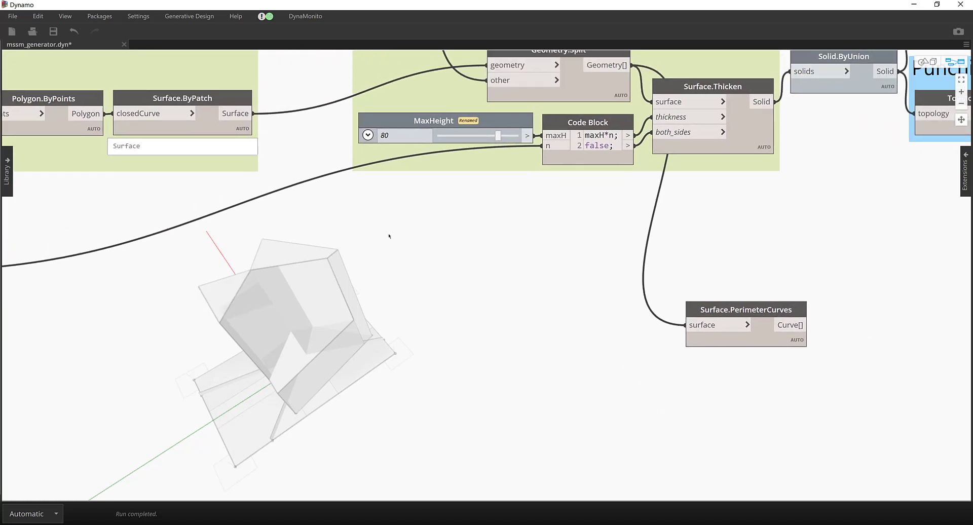
middle_drag(422, 202, 348, 212)
click(337, 171)
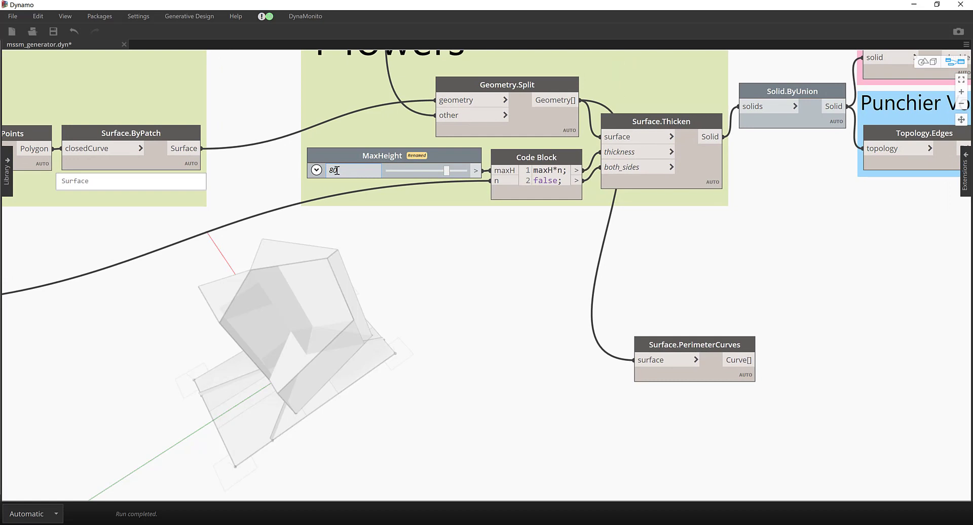
click(426, 173)
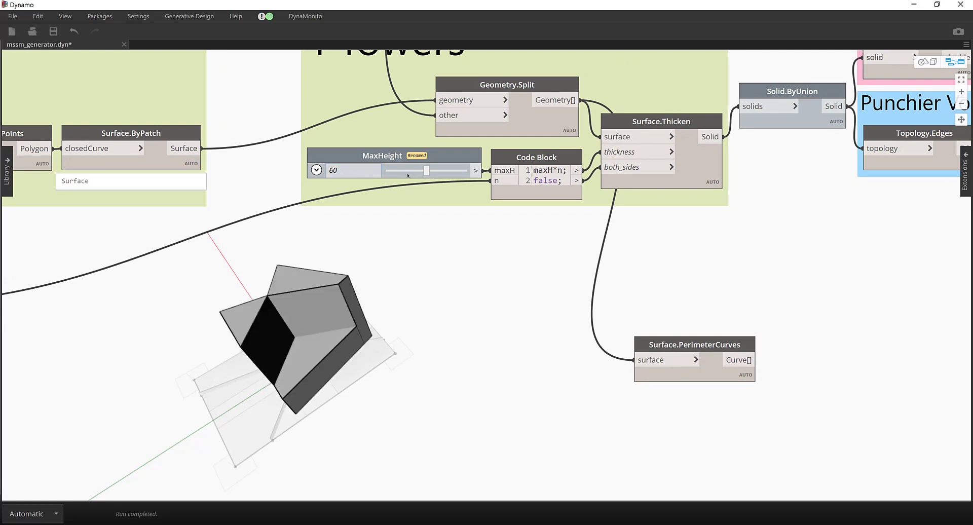
click(399, 173)
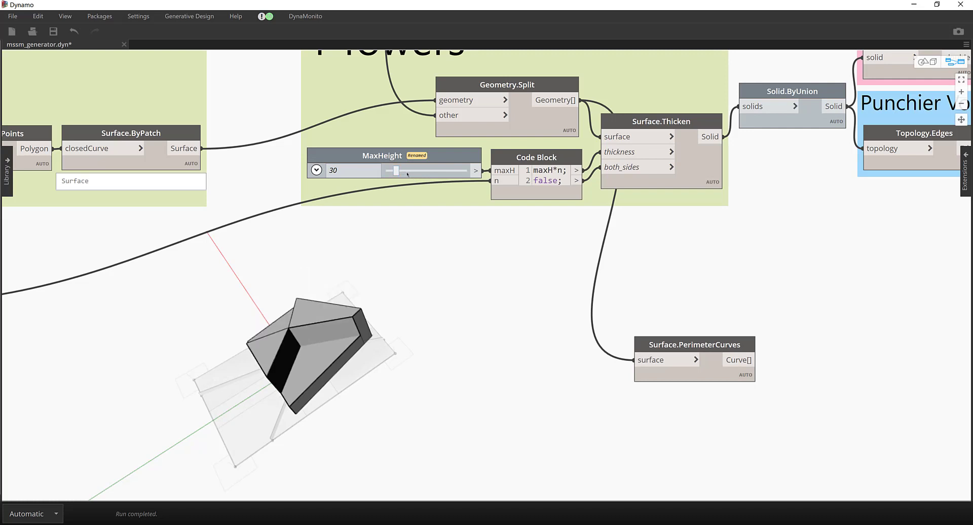
click(455, 172)
click(415, 252)
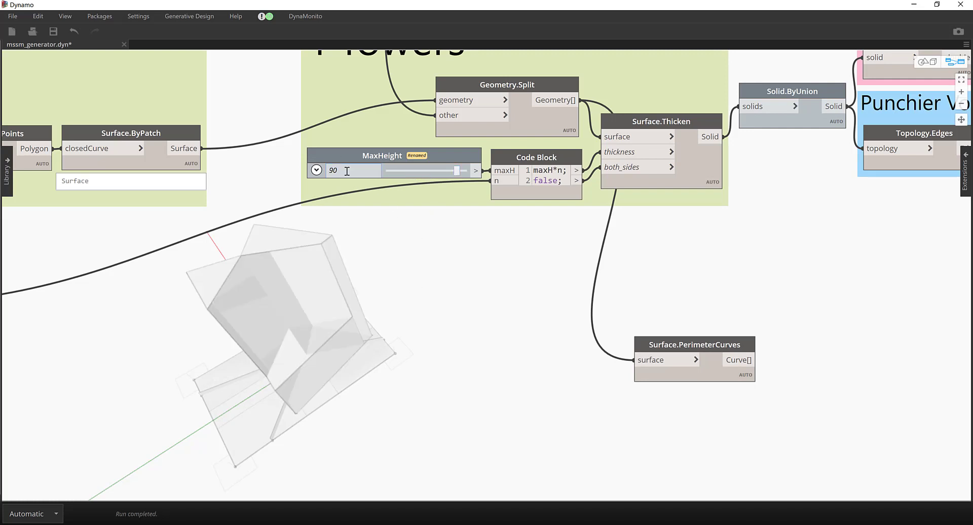
double_click(328, 174)
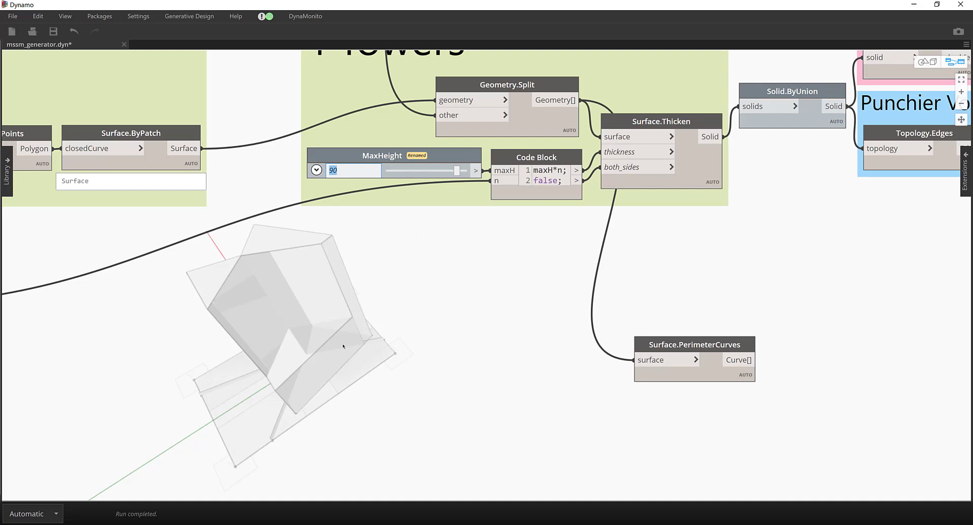
text(100)
key(Return)
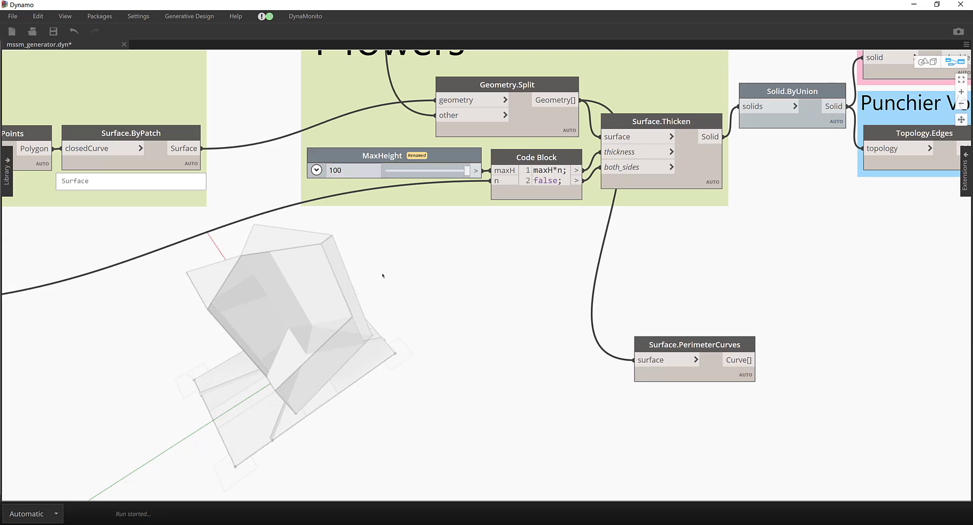
- Raise tower height slider 11 to its maximum
scroll(371, 283, down, 4)
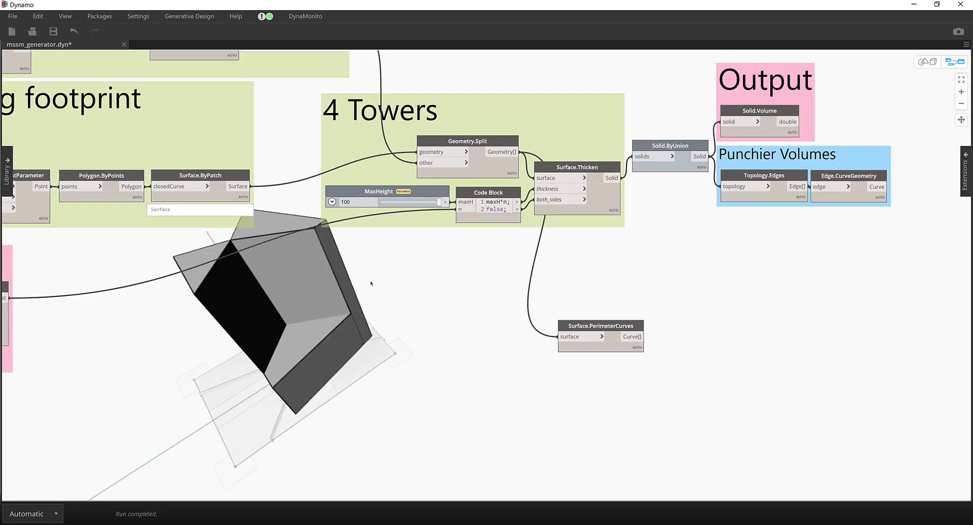
scroll(50, 304, up, 2)
scroll(50, 304, up, 1)
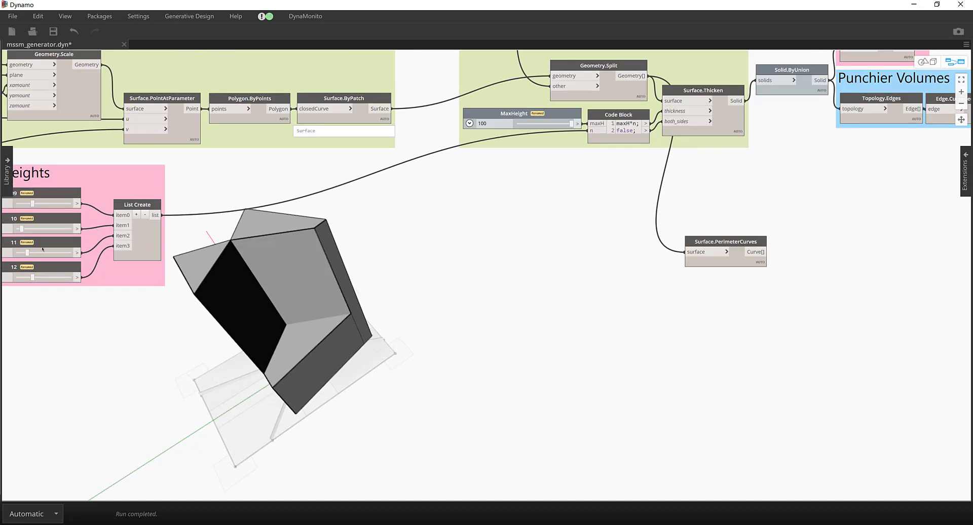
click(63, 255)
click(72, 253)
- Frame the Solid.ByUnion and Punchier Volumes nodes in close view
middle_drag(435, 277, 436, 339)
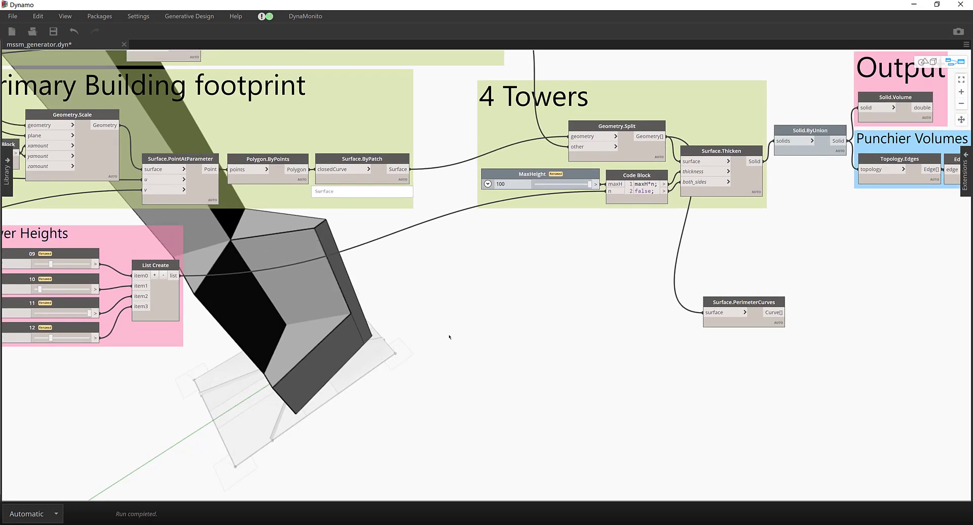
middle_drag(824, 252, 428, 268)
scroll(399, 261, up, 5)
click(269, 136)
middle_drag(367, 200, 302, 323)
click(400, 206)
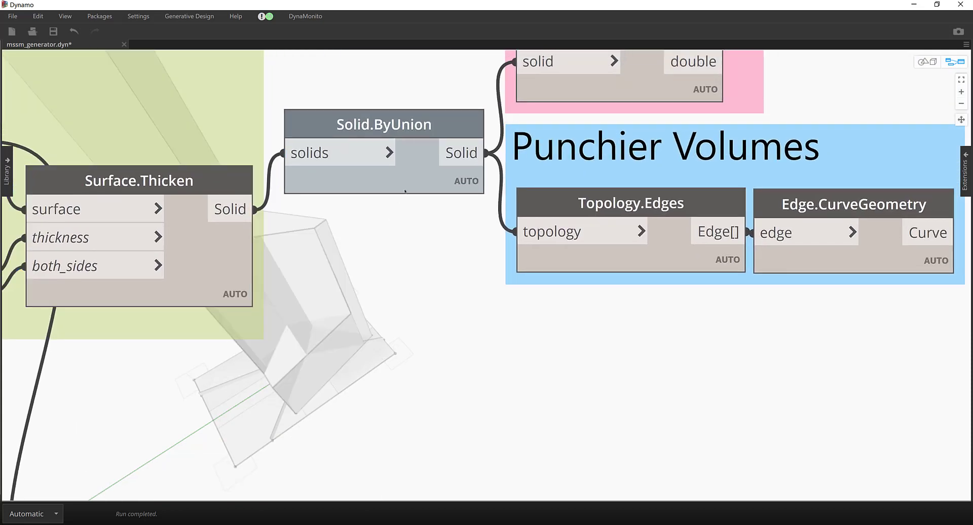
- Inspect the Solid.ByUnion, Topology.Edges and Edge.CurveGeometry nodes and their options
click(418, 155)
right_click(416, 158)
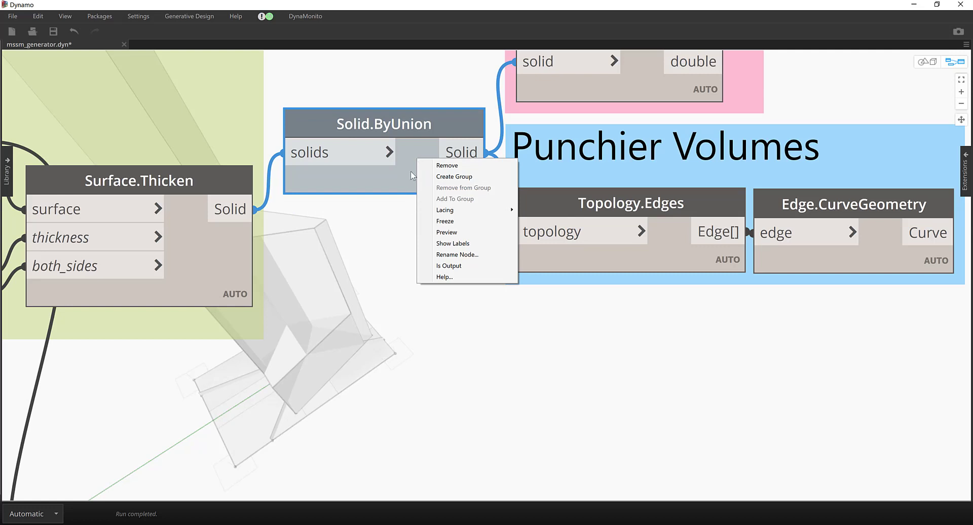
click(393, 218)
middle_drag(395, 276, 375, 374)
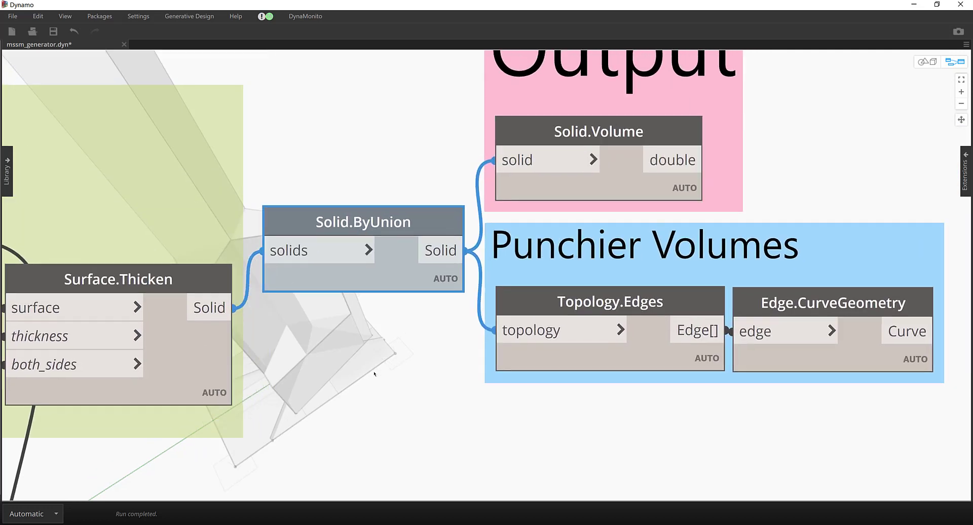
click(652, 349)
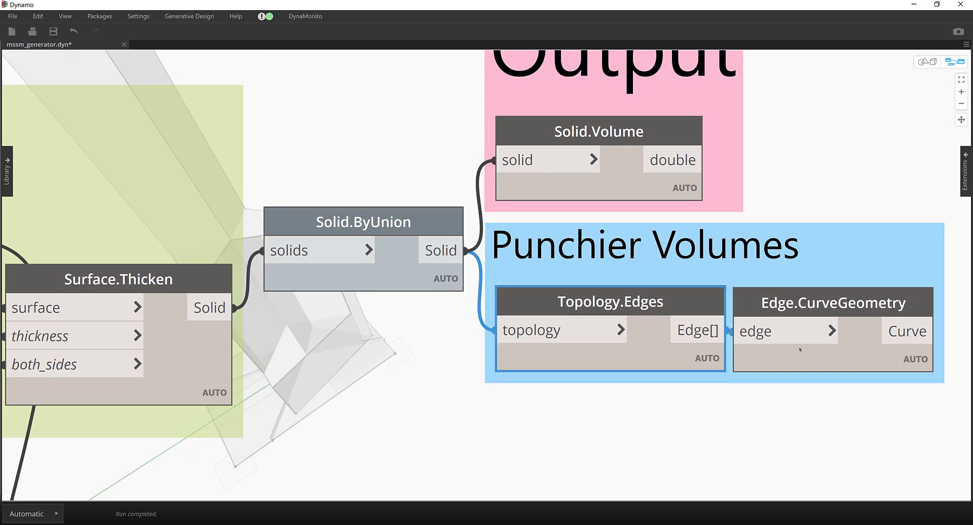
click(864, 356)
right_click(867, 355)
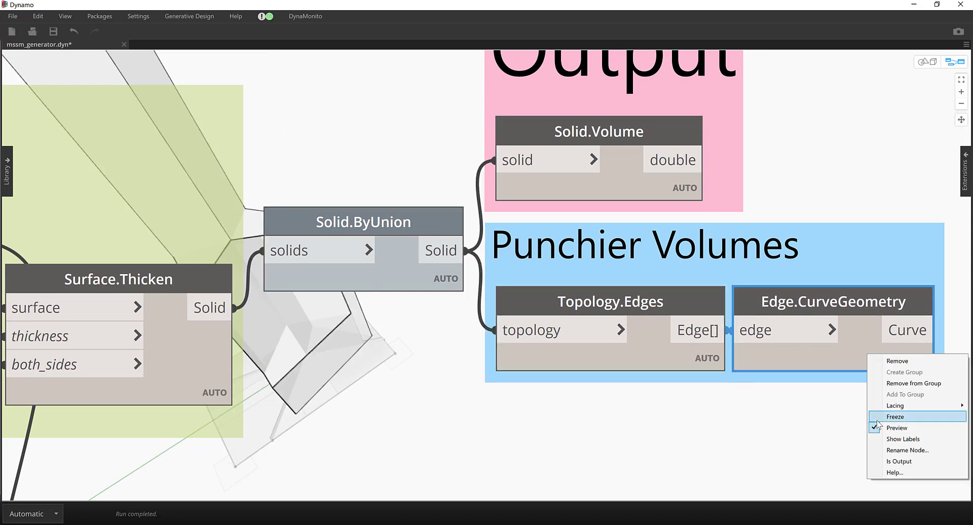
click(692, 448)
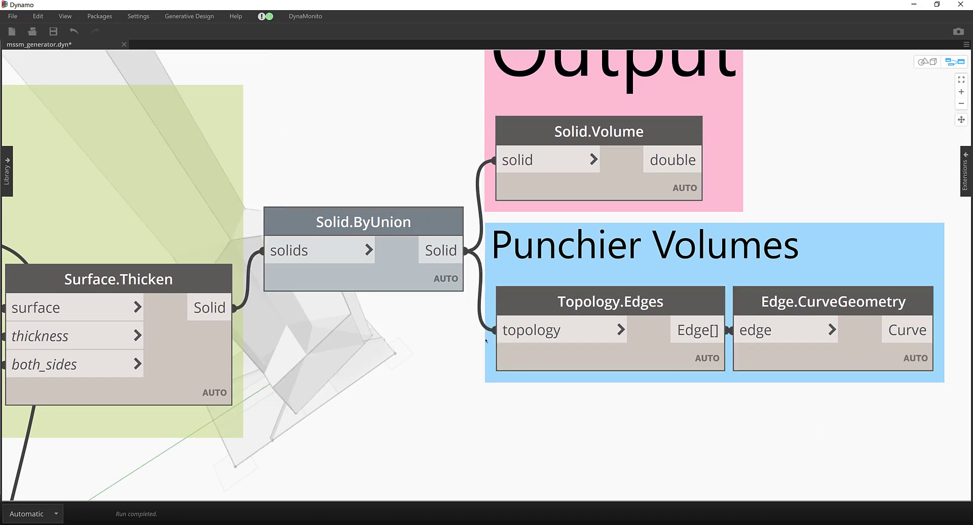
- Zoom the 3D preview onto the tall tower, then open the Generative Design menu
key(ctrl+b)
scroll(486, 340, down, 3)
middle_drag(486, 340, 565, 448)
scroll(585, 409, down, 2)
scroll(583, 405, down, 1)
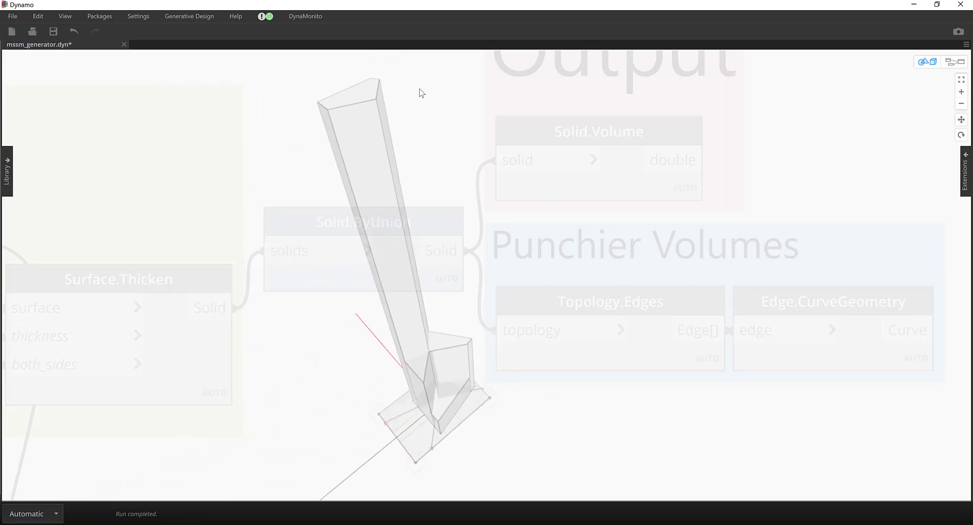
key(ctrl+b)
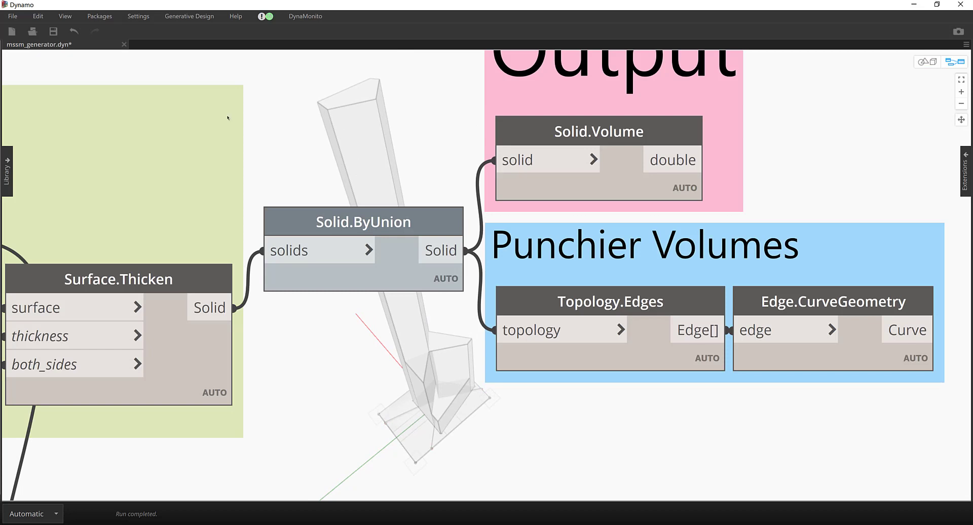
click(195, 17)
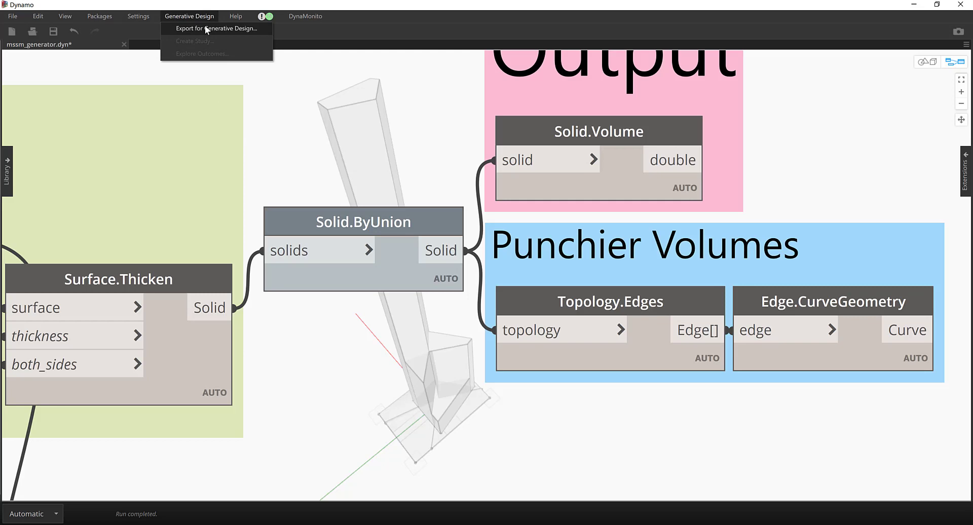
- Run Export for Generative Design with mssm_generator.png chosen as the preview image
click(205, 28)
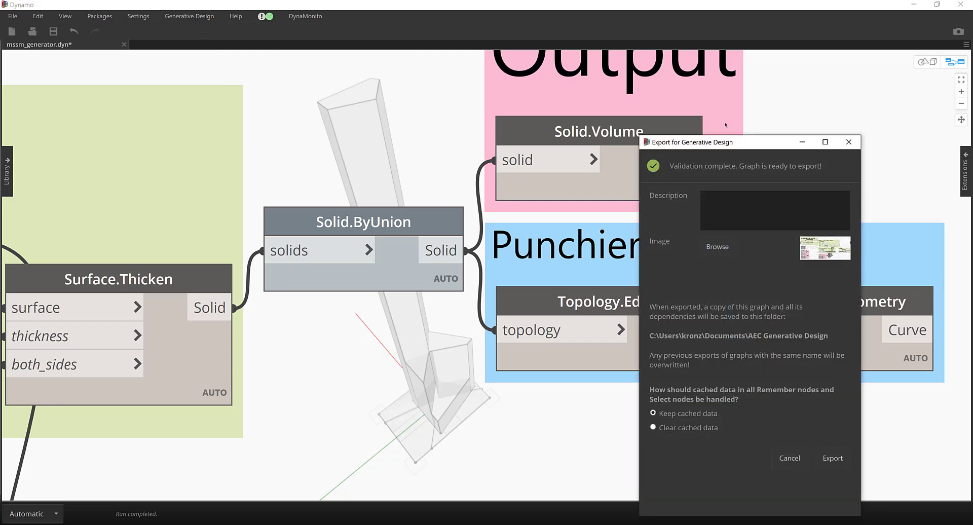
drag(730, 143, 317, 120)
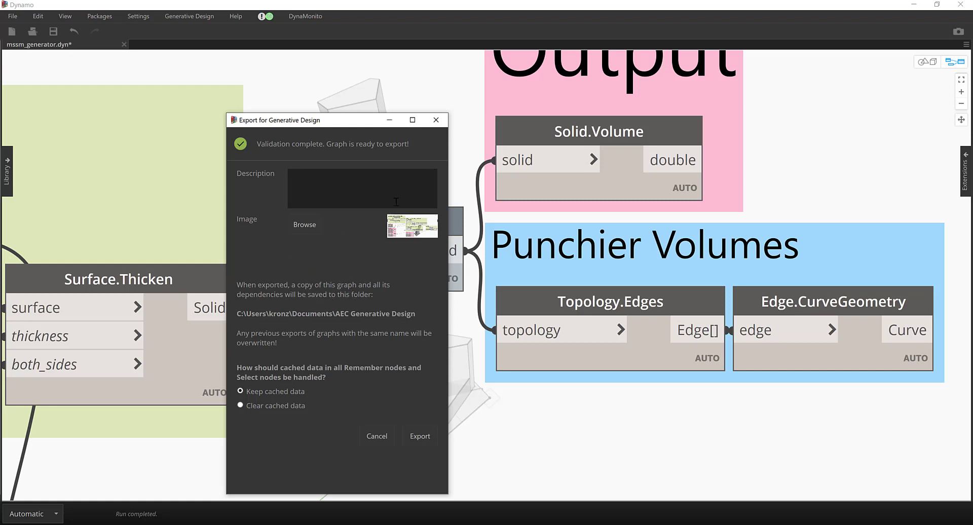
click(302, 227)
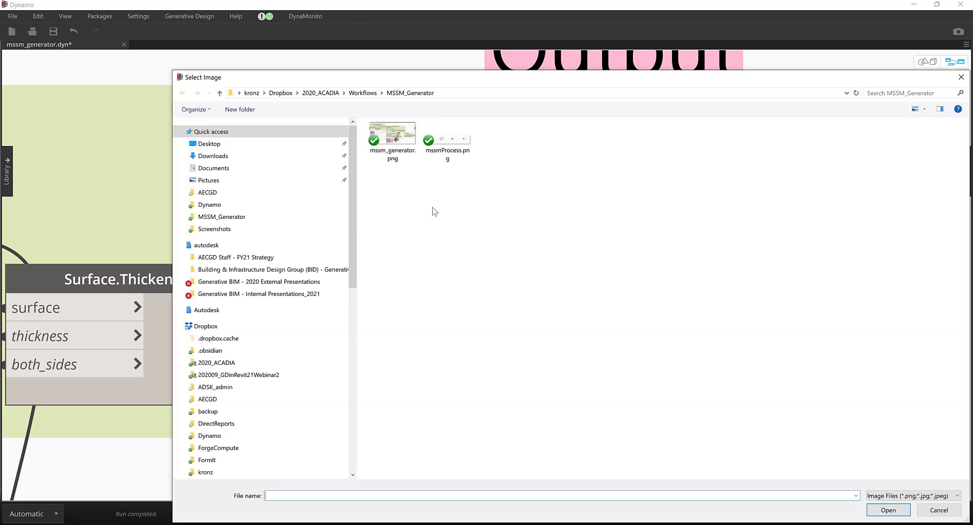
click(400, 141)
click(888, 510)
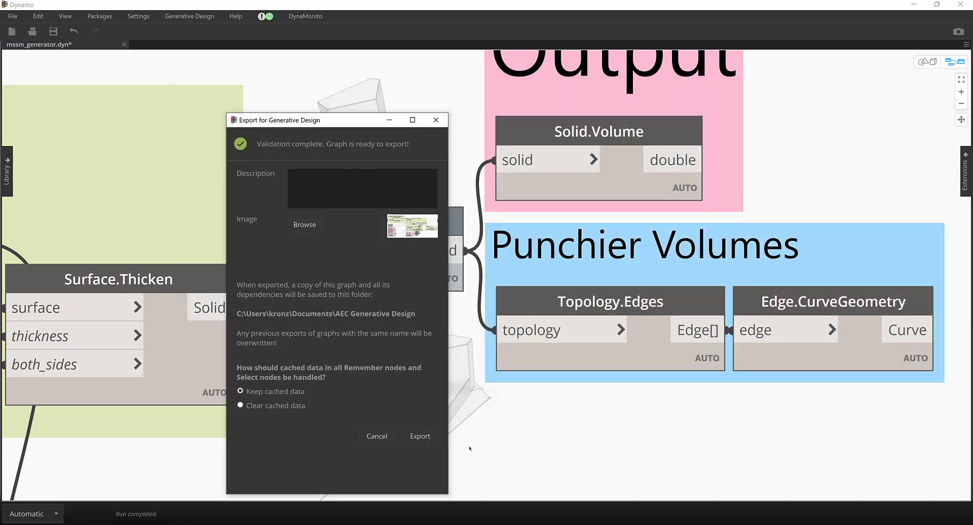
click(424, 437)
click(637, 447)
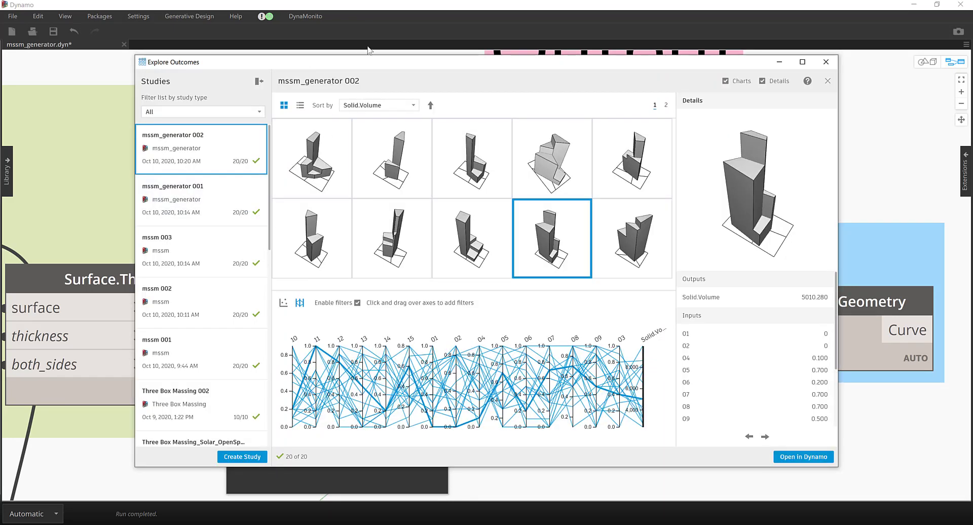
- Create a new Generative Design study using mssm_generator as the study type
drag(324, 63, 503, 33)
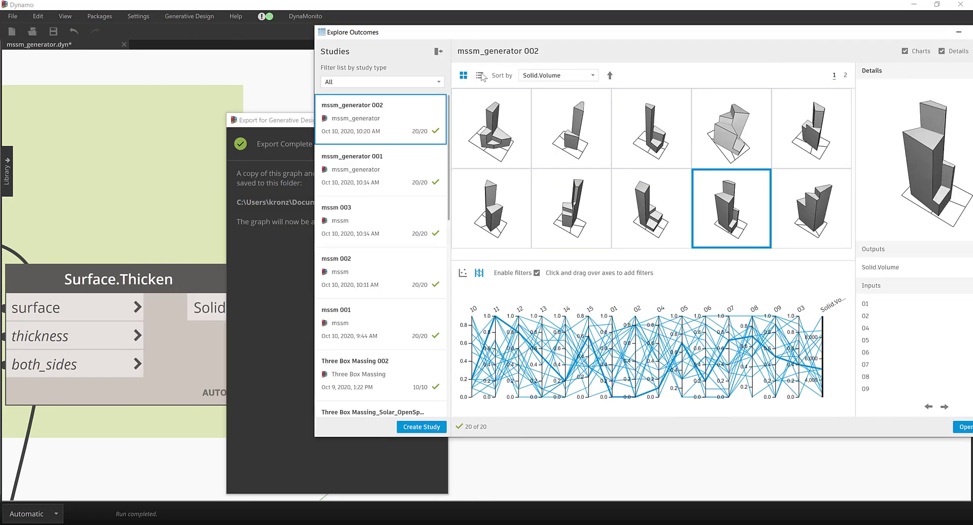
click(407, 427)
drag(847, 34, 652, 46)
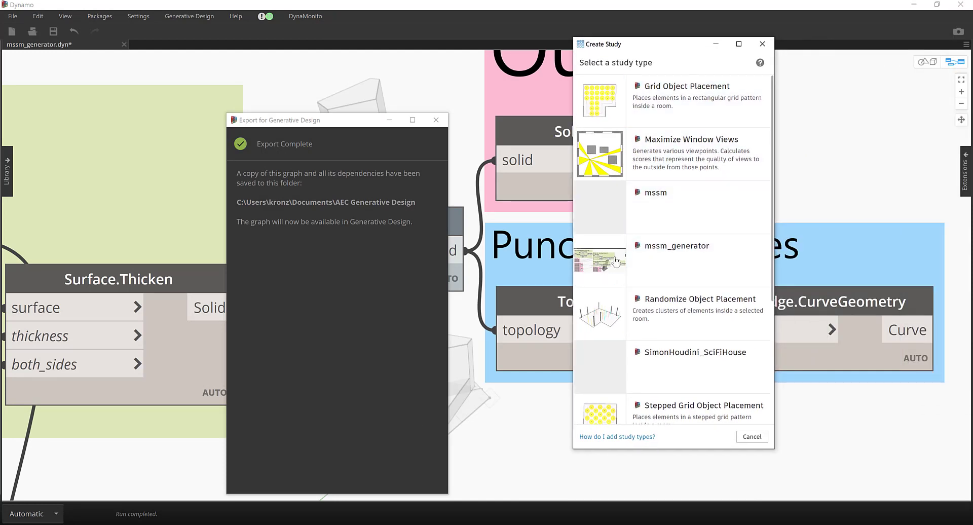
click(662, 254)
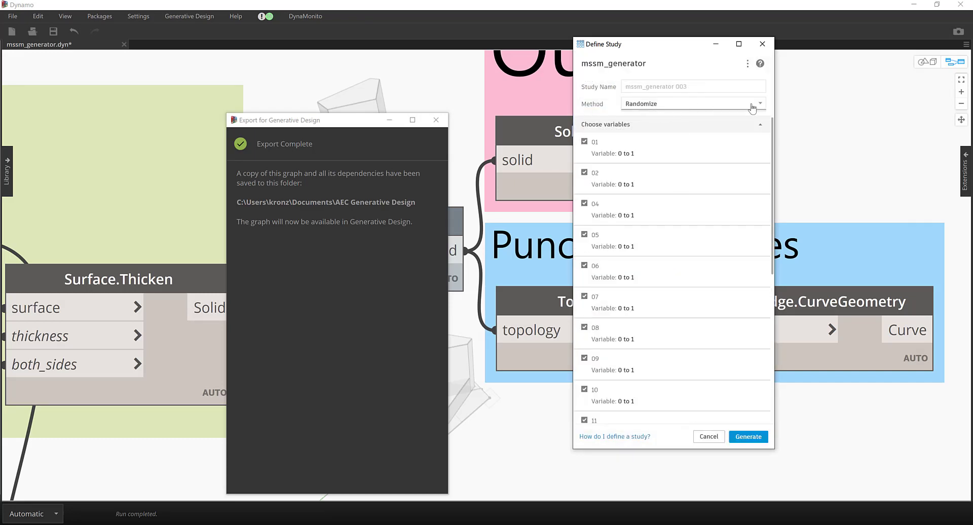
- Generate a Randomize study of 20 solutions with seed 1, then check running processes in Task Manager
click(760, 125)
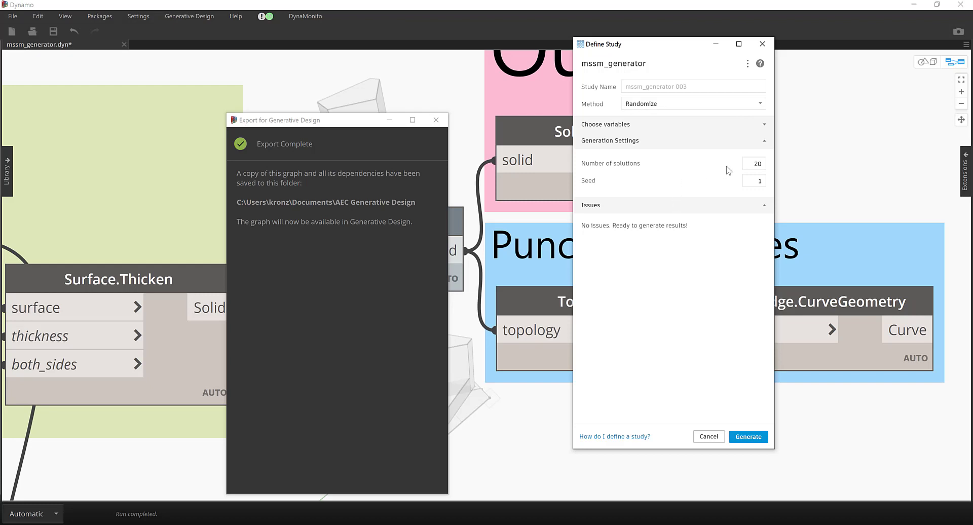
click(756, 437)
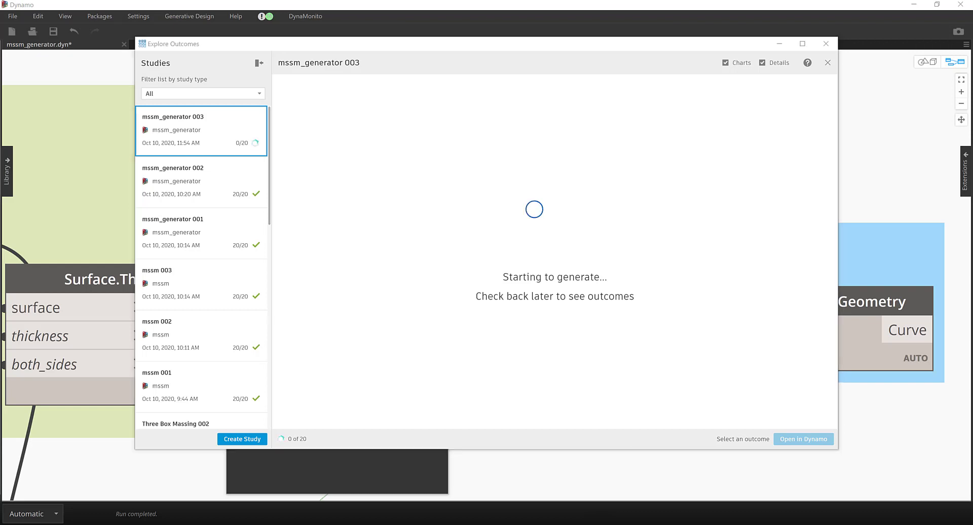
key(ctrl+shift+Escape)
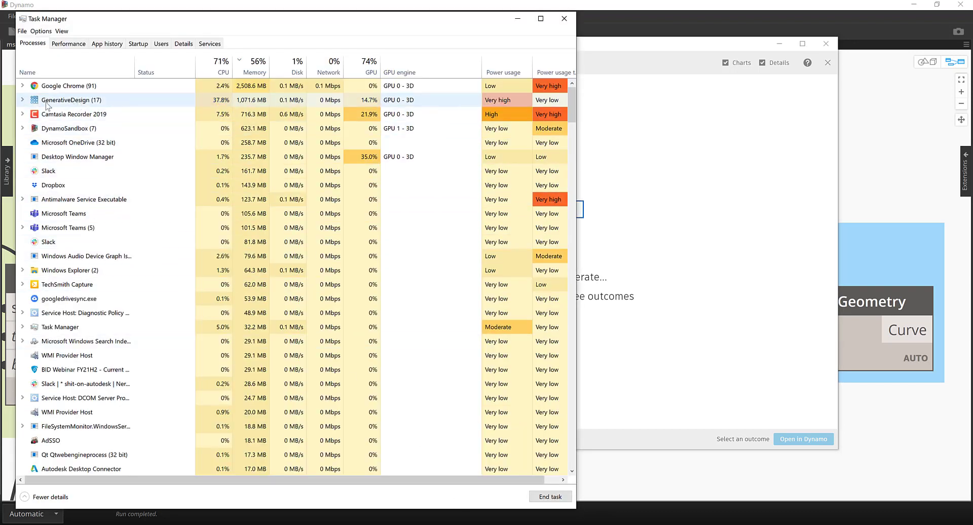
click(22, 100)
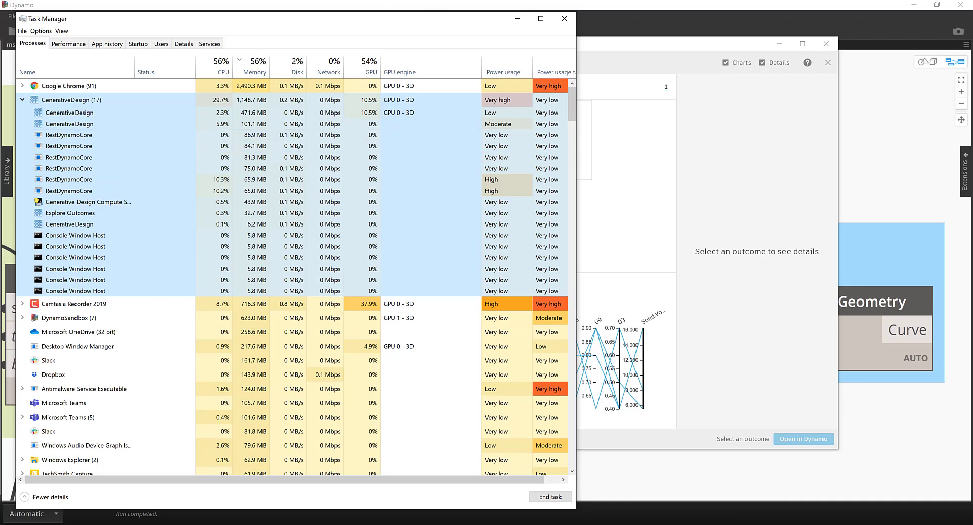
click(518, 19)
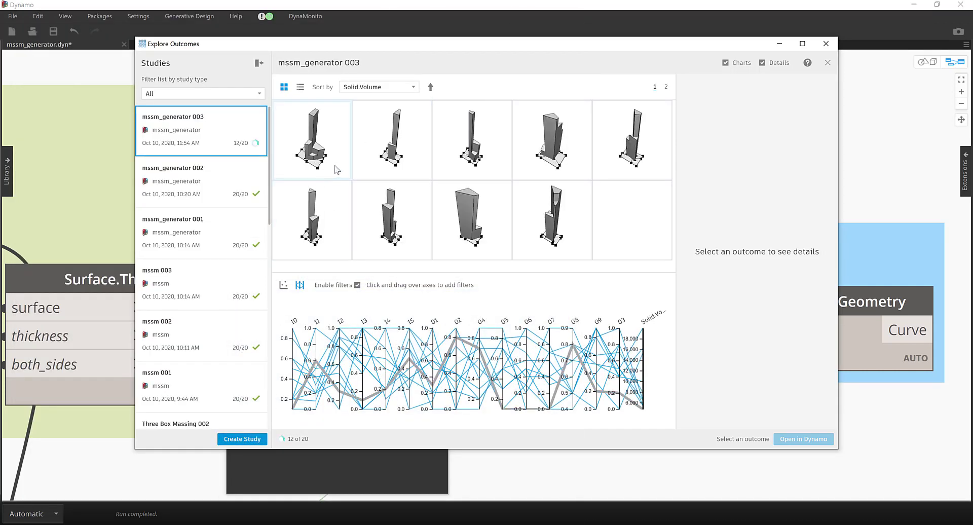
- Inspect the third, fourth and fifth second-row outcomes, rotating the tower preview
click(467, 230)
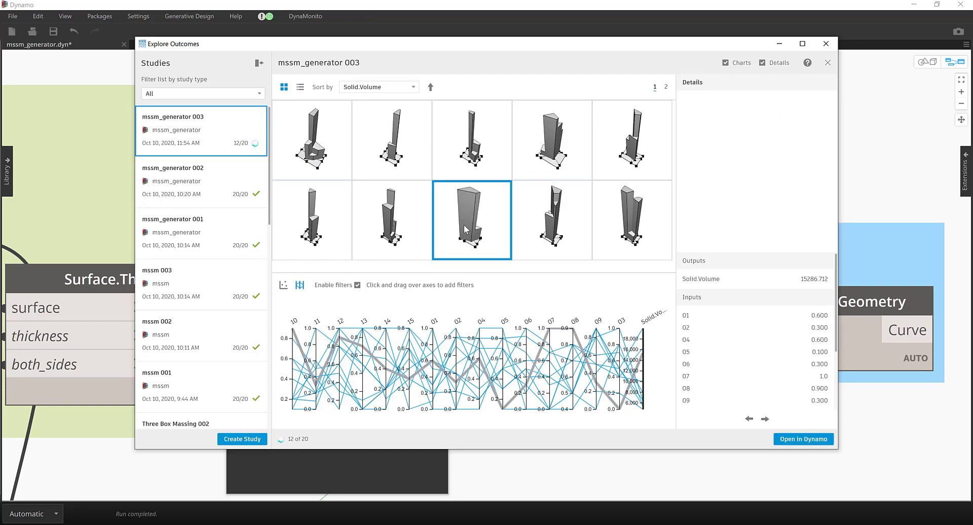
click(576, 213)
click(639, 217)
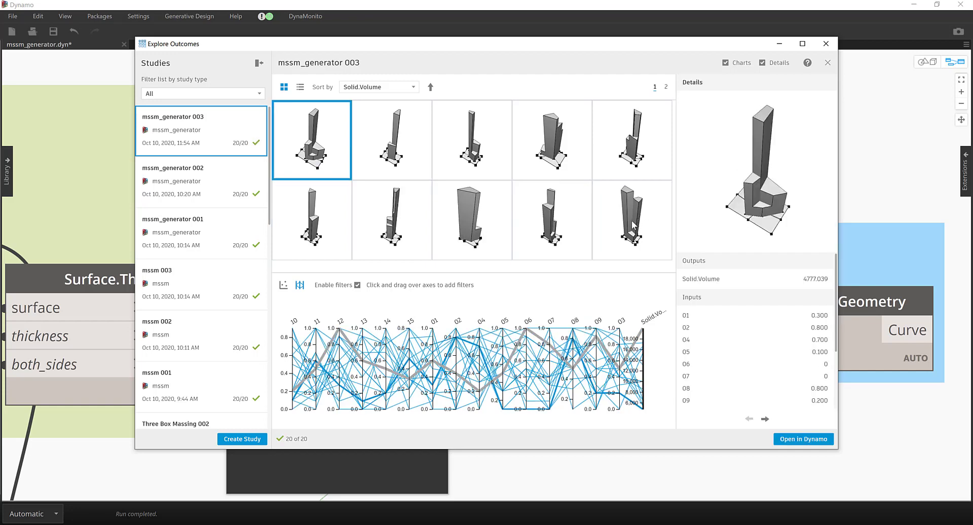
drag(721, 196, 646, 210)
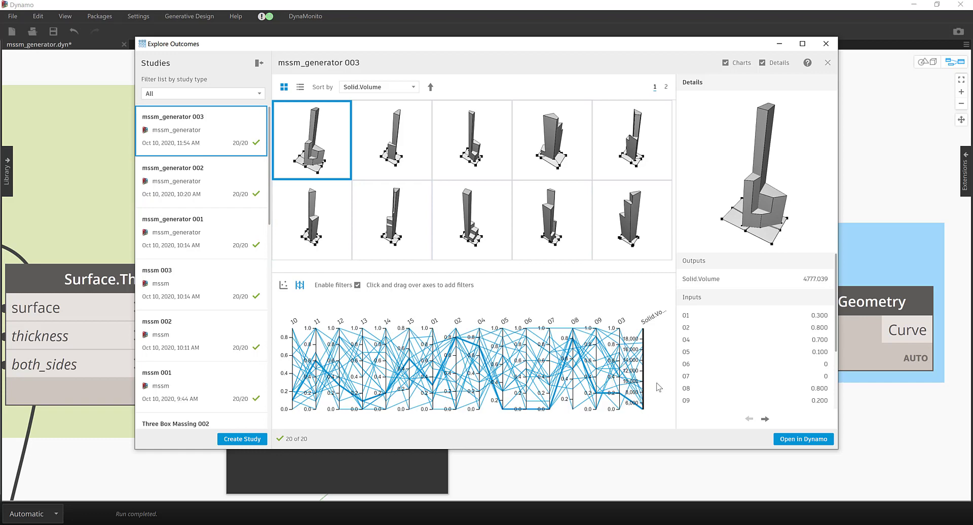
- Filter the Solid.Volume axis to the highest values and inspect the four filtered outcomes
drag(649, 360, 649, 329)
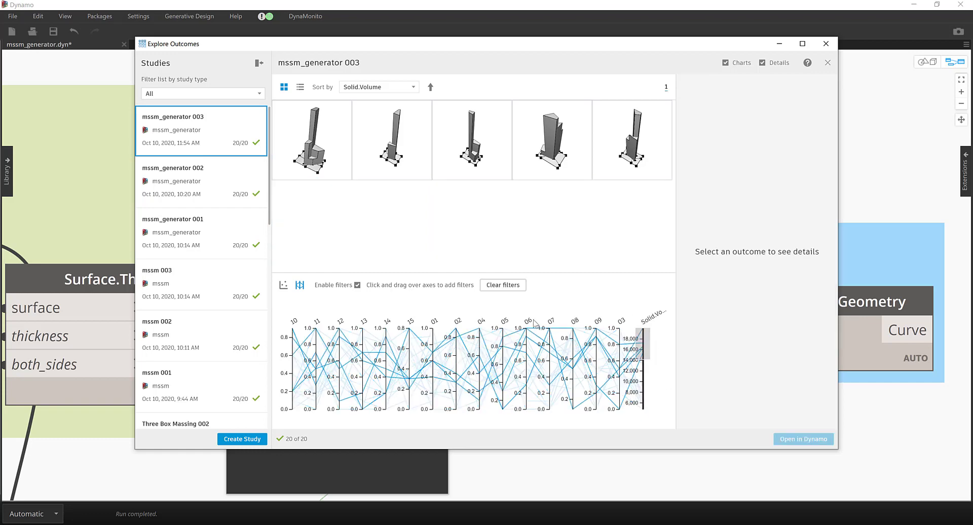
click(318, 151)
click(404, 141)
click(477, 136)
click(569, 137)
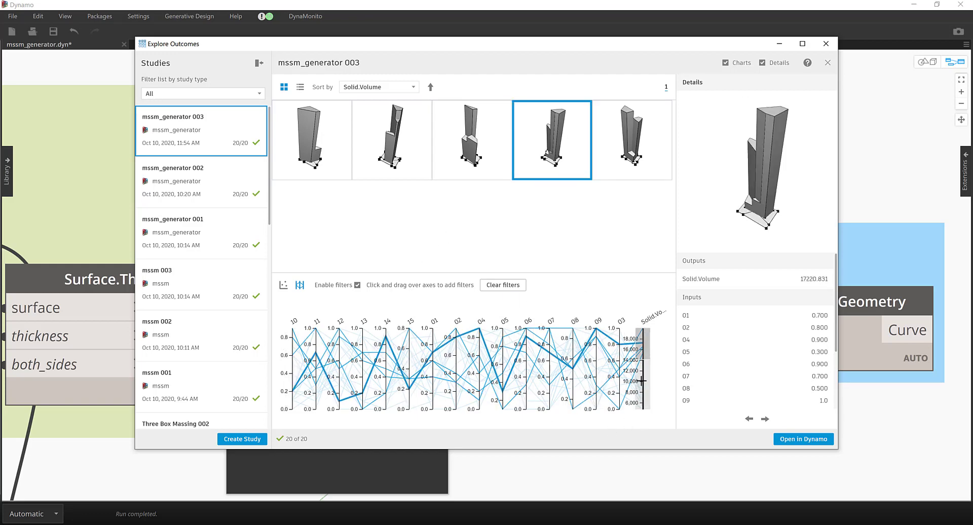
mouse_move(647, 344)
mouse_down()
mouse_move(643, 422)
mouse_move(644, 343)
mouse_up()
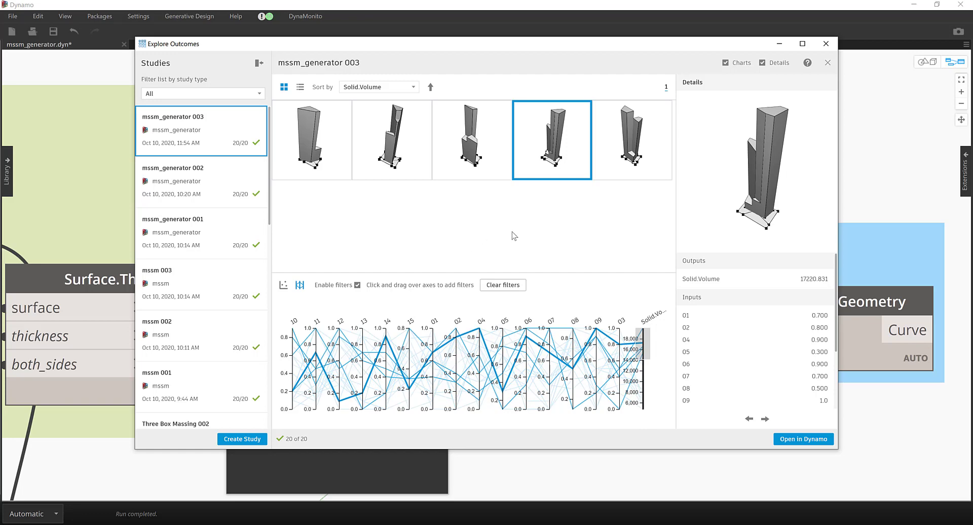
drag(427, 46, 454, 57)
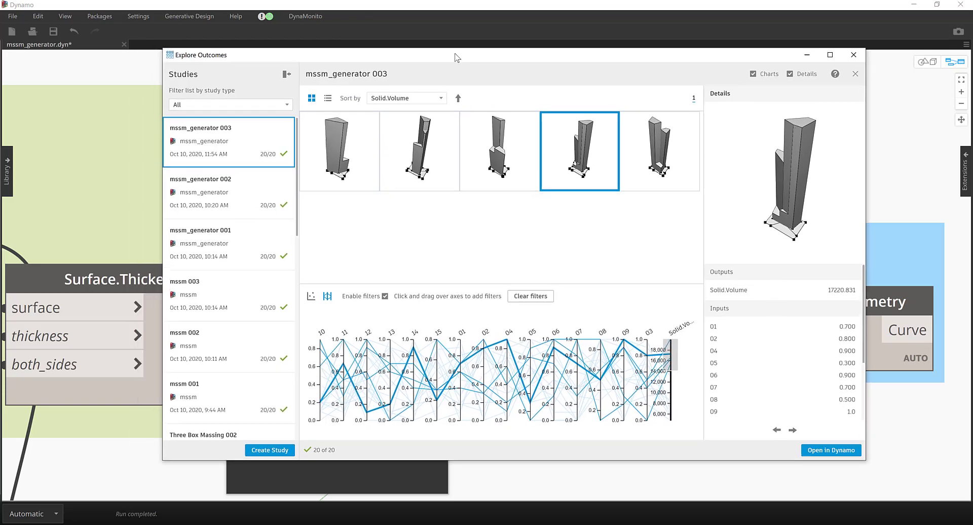